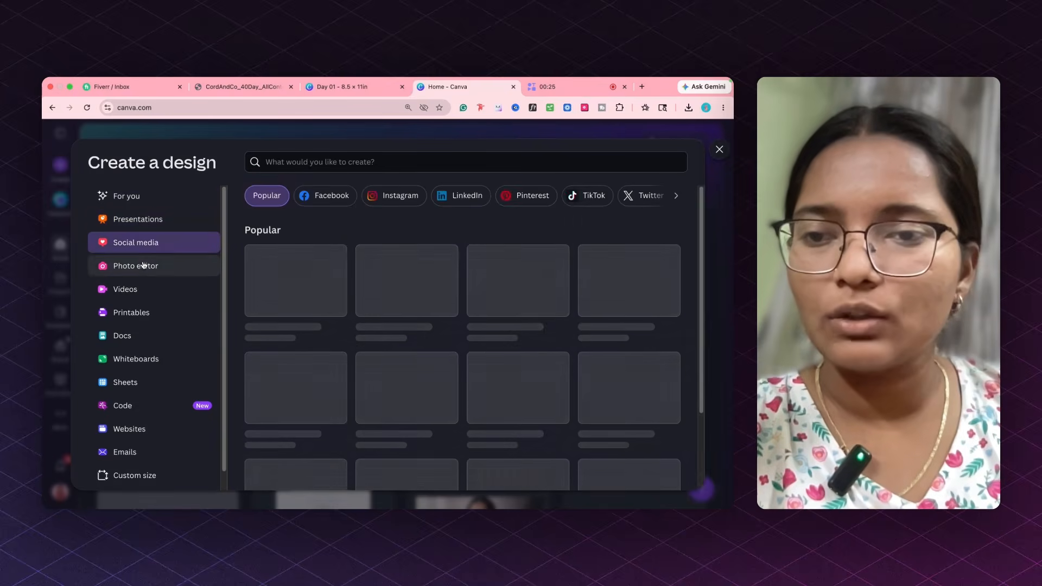
Create a new Instagram Post (4:5) design from the social media design types.
click(139, 289)
click(141, 314)
click(140, 335)
click(139, 359)
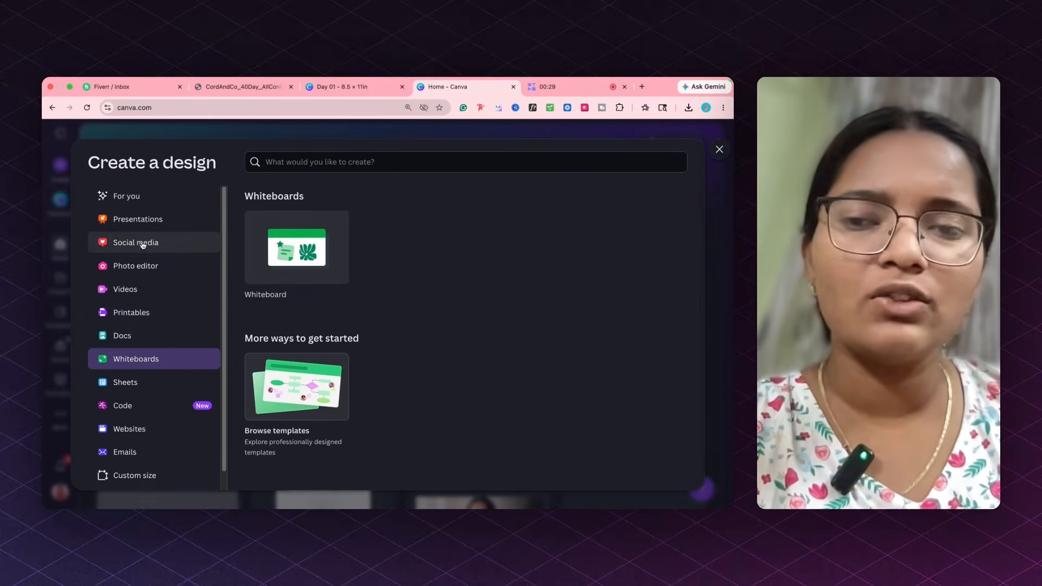
click(140, 246)
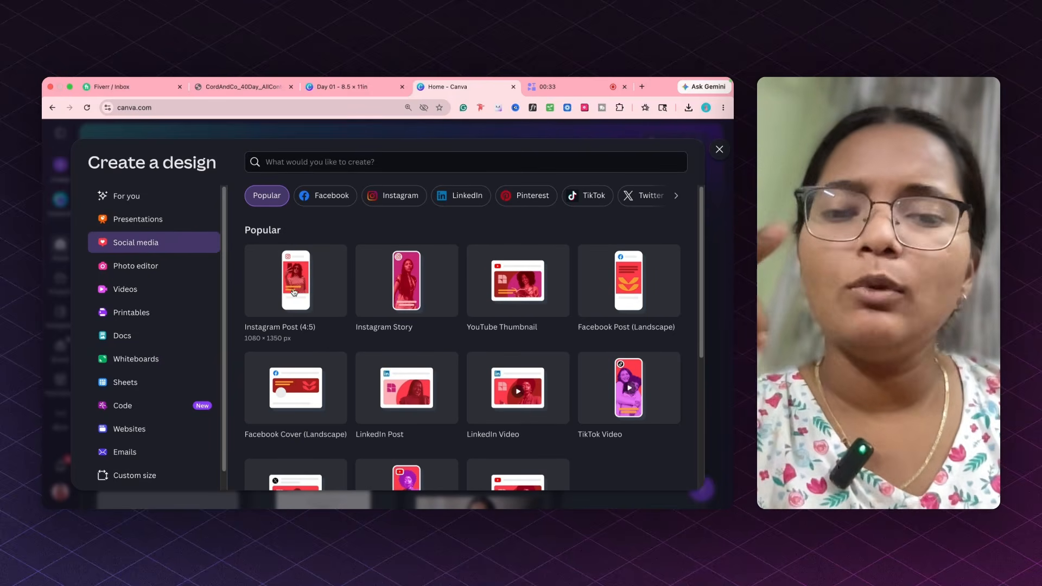
click(288, 302)
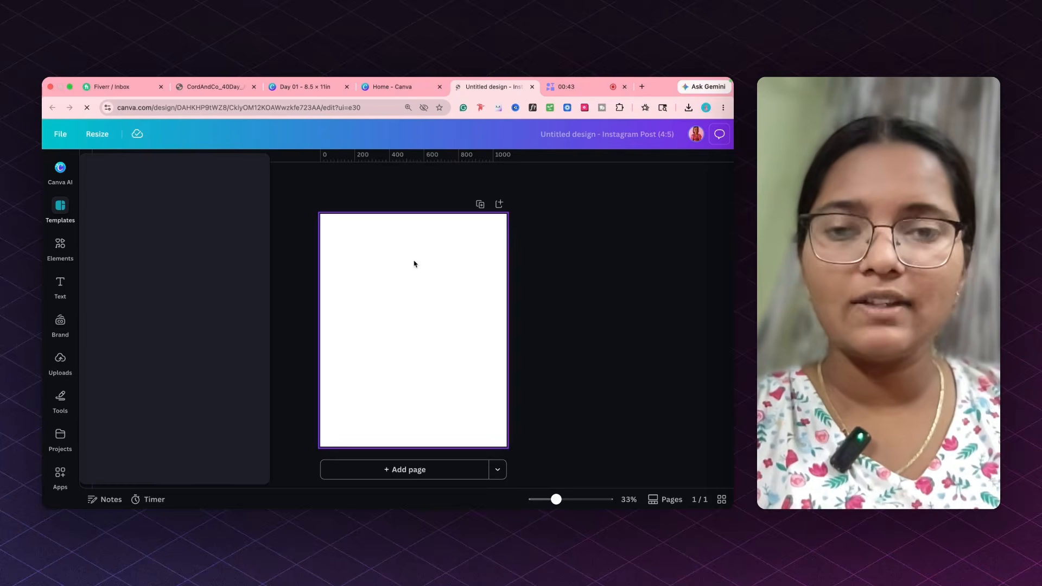
click(429, 252)
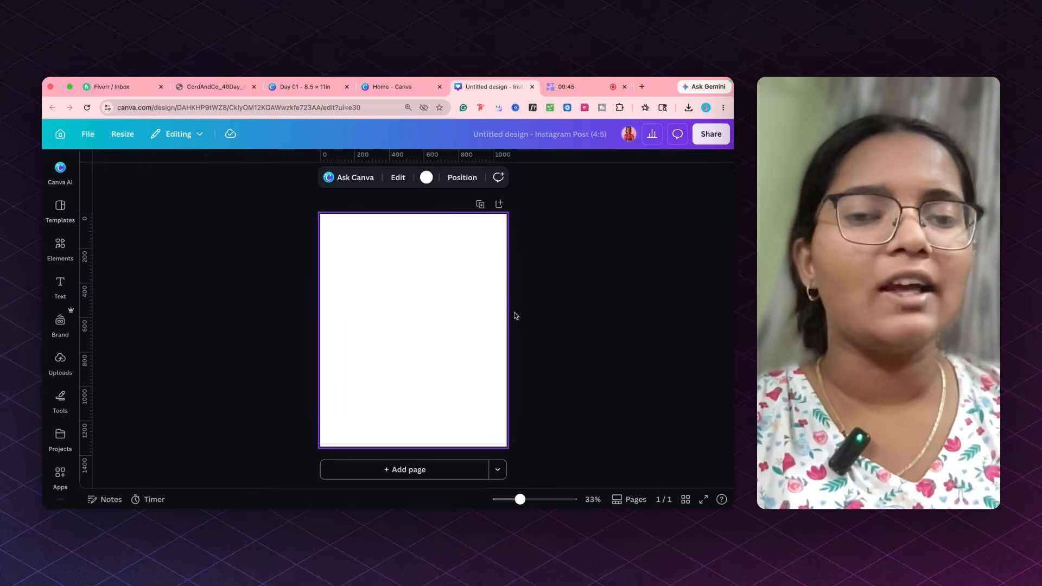
Title the design "SRJ".
click(510, 139)
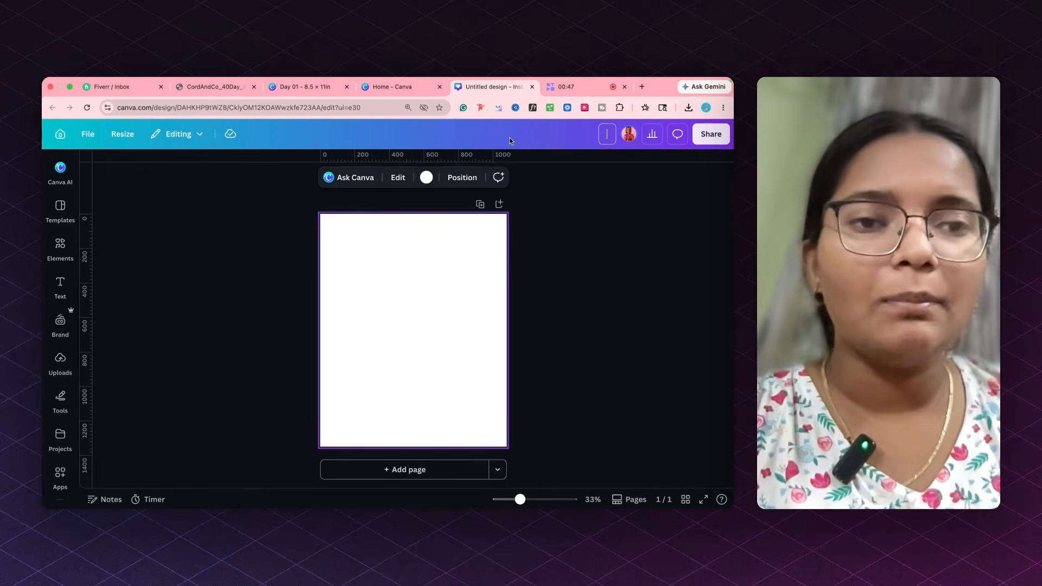
text(SRJ)
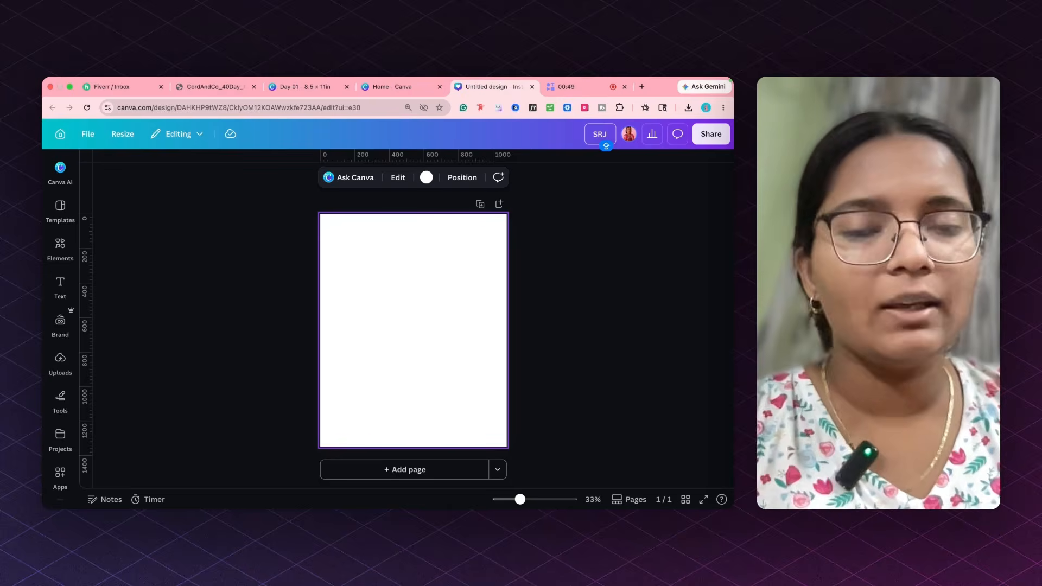
click(584, 220)
click(61, 205)
click(57, 173)
click(60, 477)
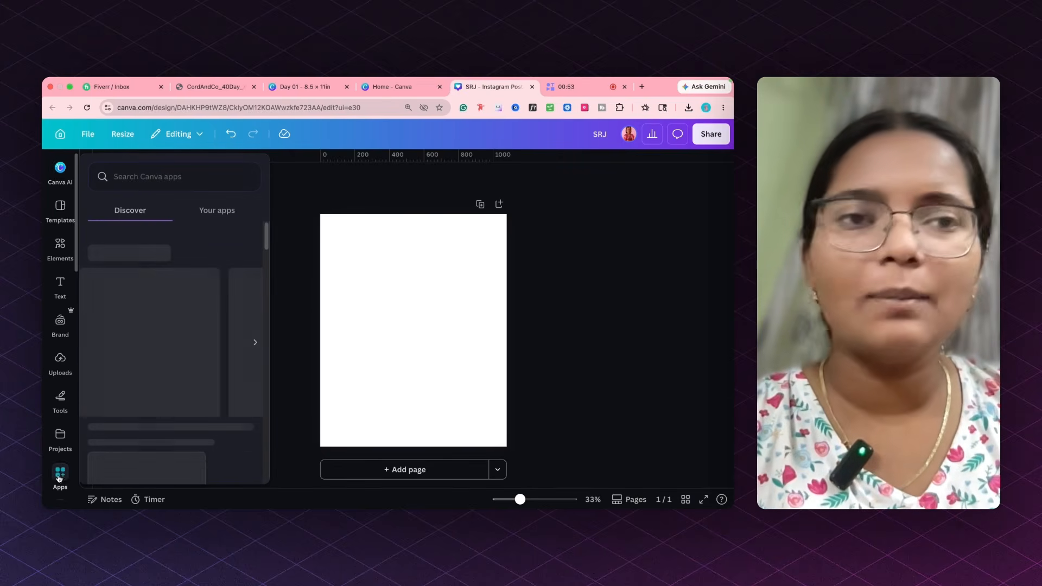
click(54, 177)
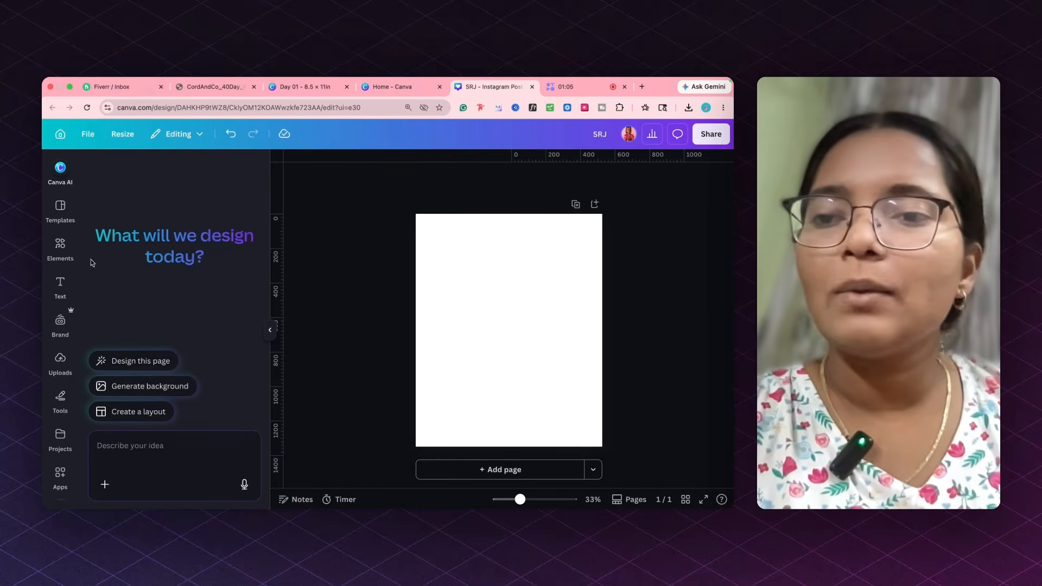
Apply all 6 pages of the "Yellow and Black Modern Microblog Carousel Content Instagram Post" template to the design and review them.
click(60, 206)
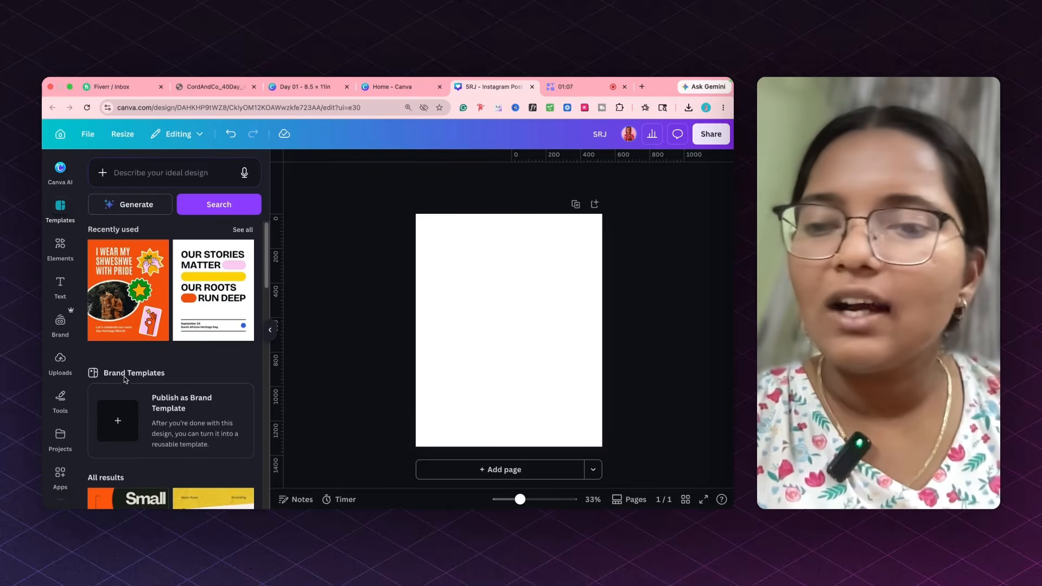
scroll(152, 378, down, 6)
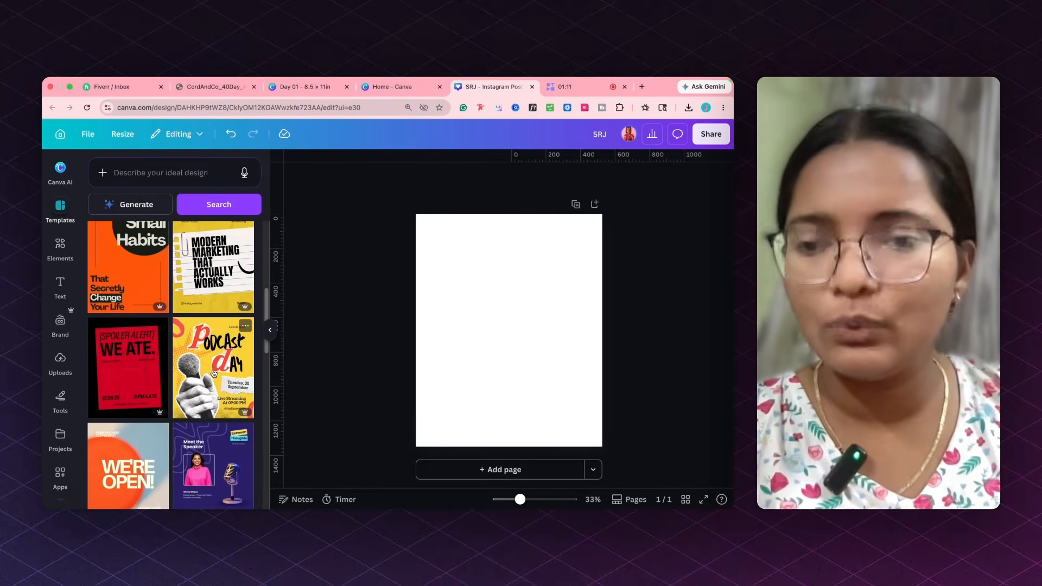
click(214, 269)
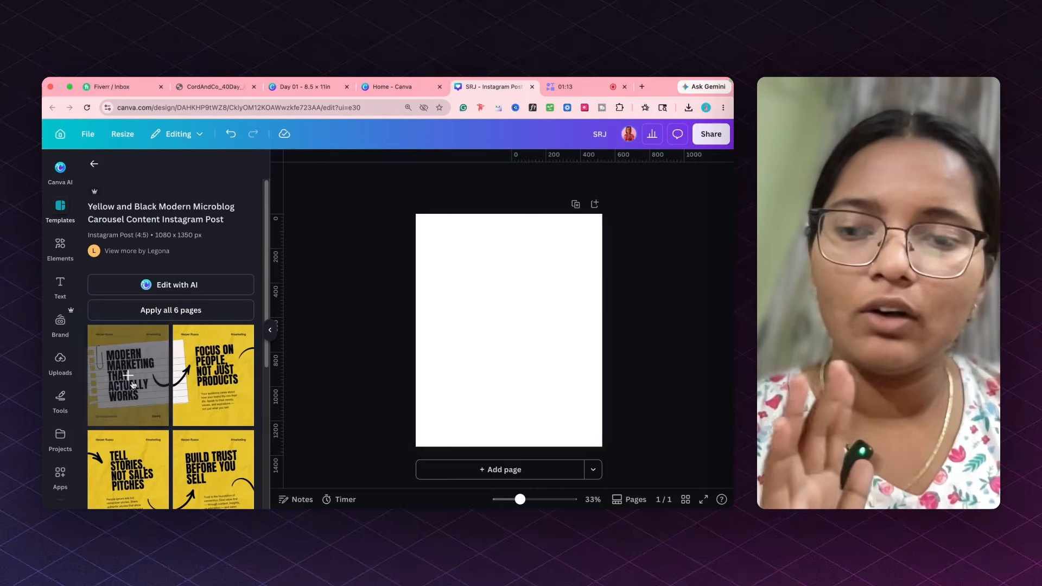
click(133, 385)
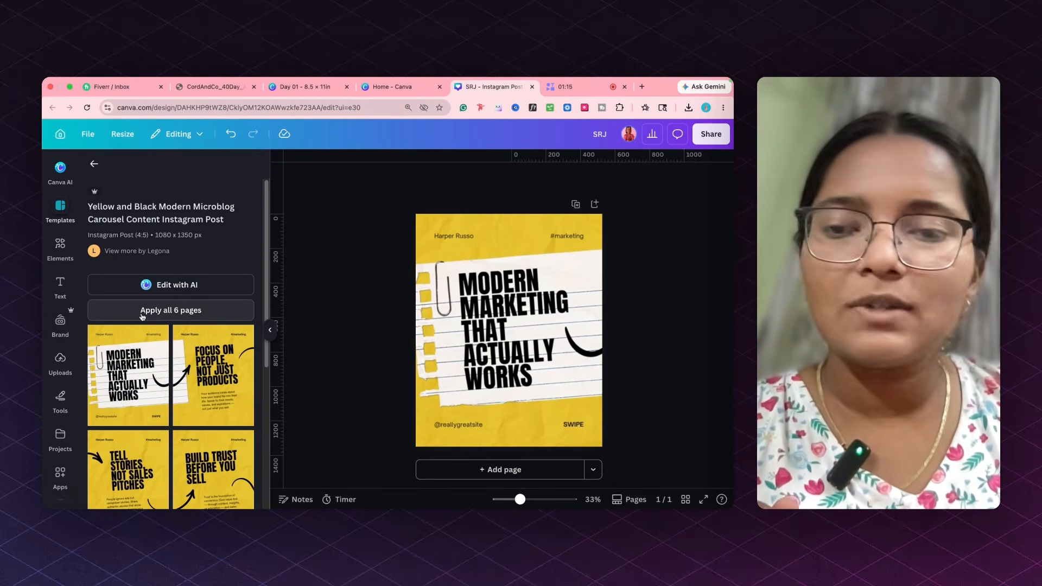
click(165, 312)
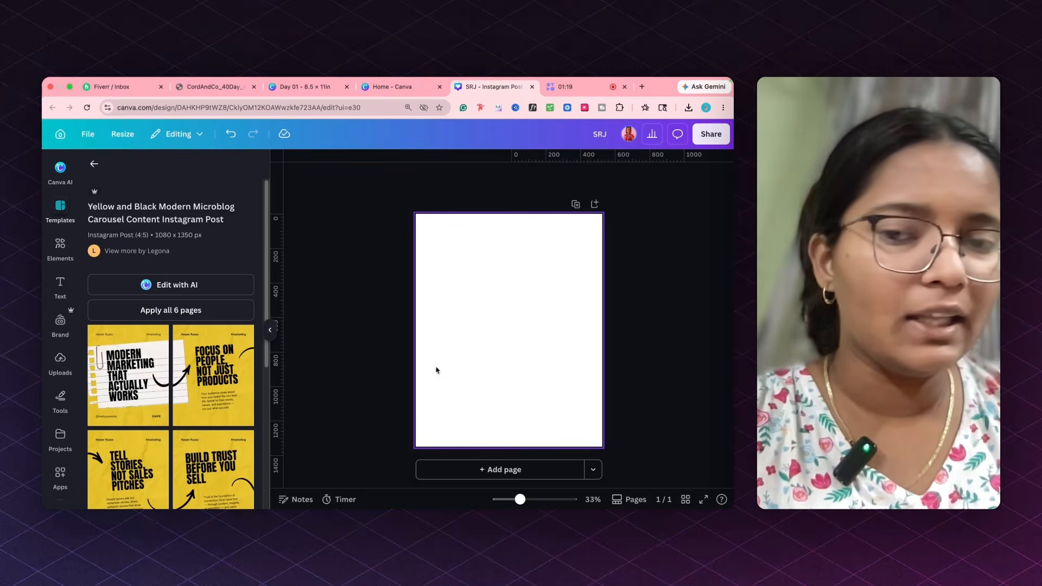
scroll(304, 338, down, 10)
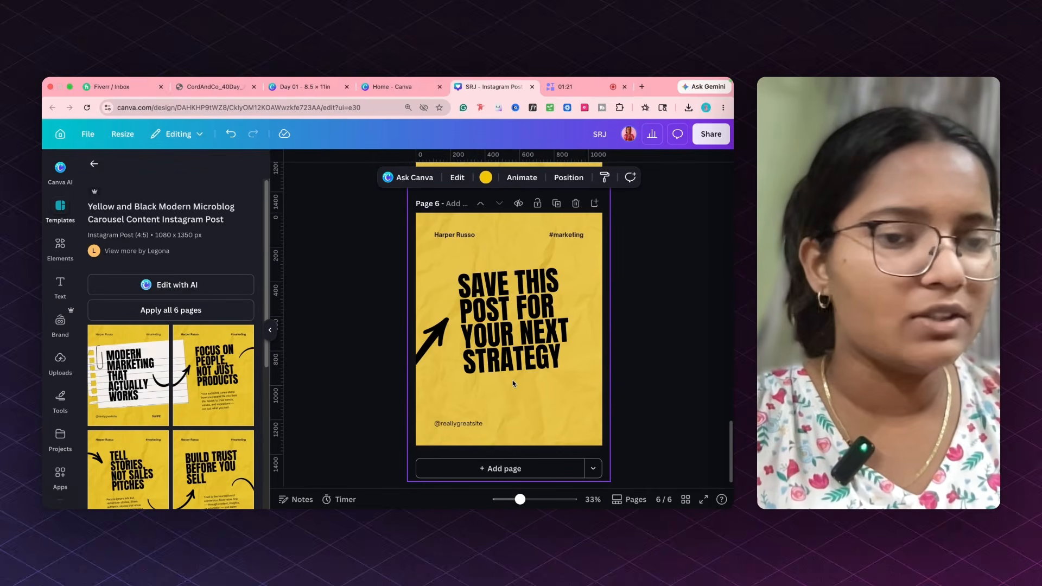
scroll(512, 384, up, 5)
scroll(511, 384, up, 12)
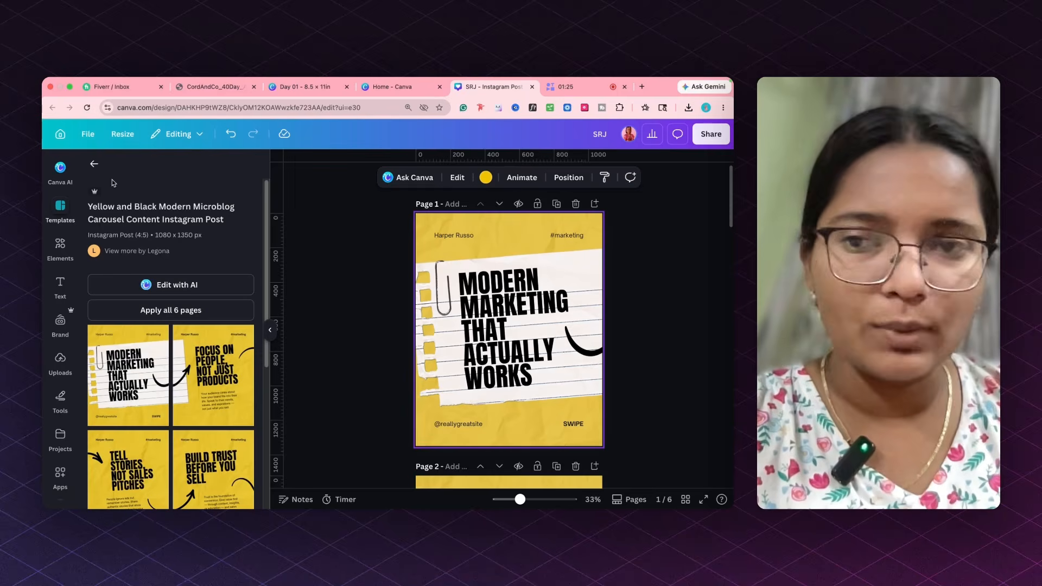
Apply the style of the recently used orange "I wear my shweshwe with pride" template to page 1 and shuffle it to a dark grey background.
click(93, 167)
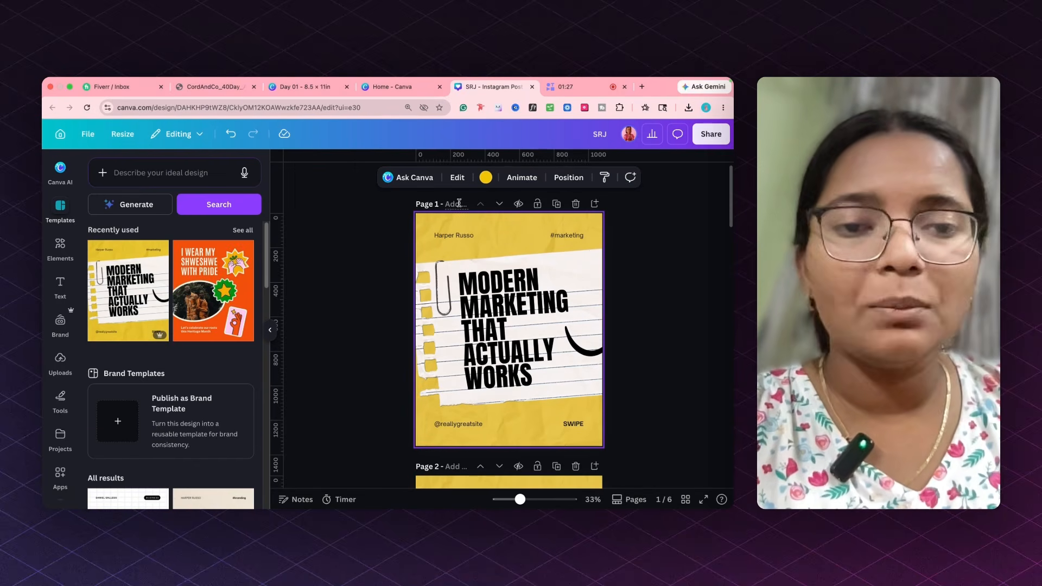
scroll(499, 372, down, 20)
scroll(497, 372, up, 20)
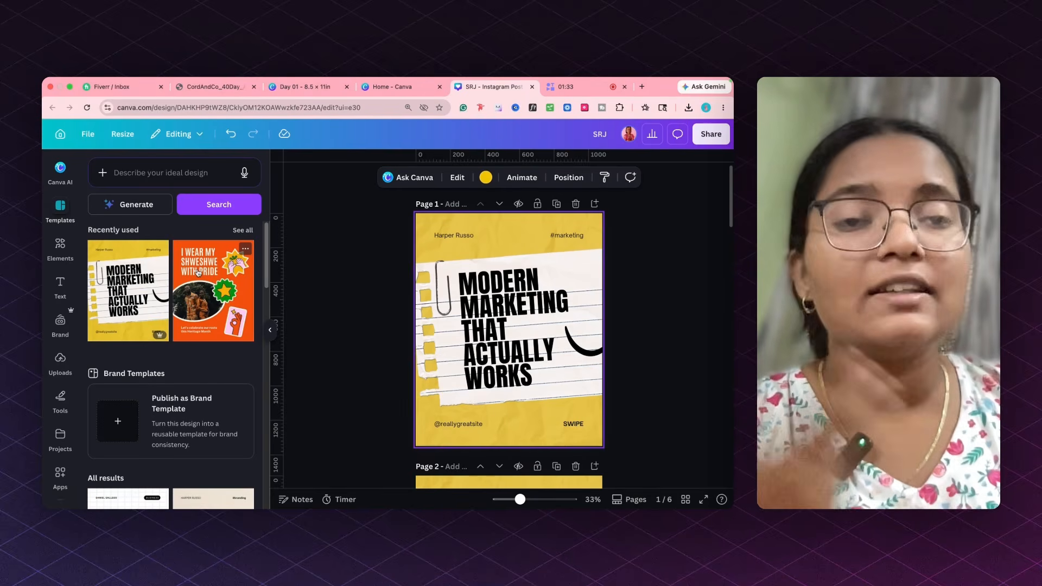
click(245, 250)
click(314, 458)
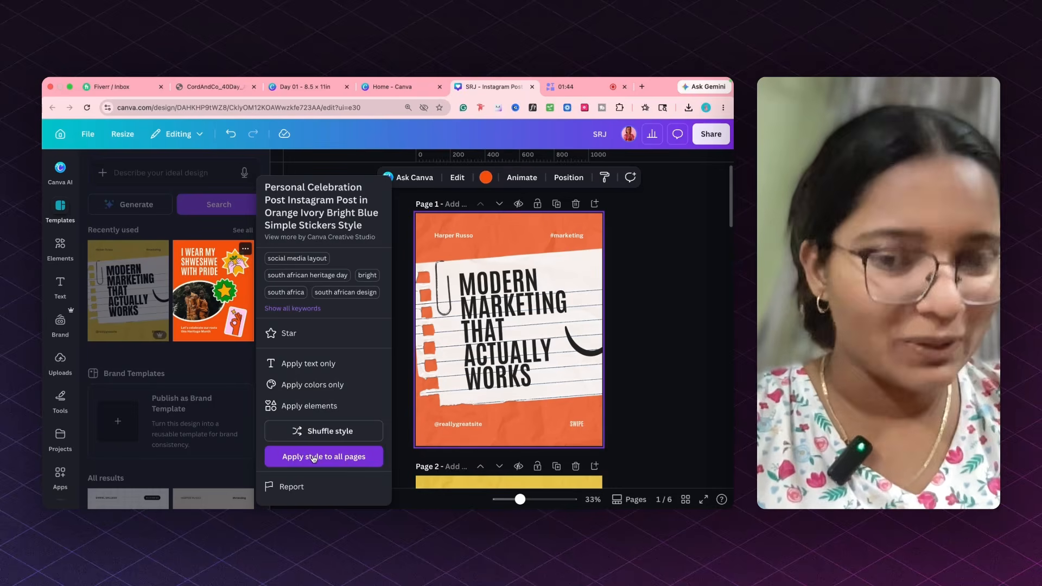
click(313, 432)
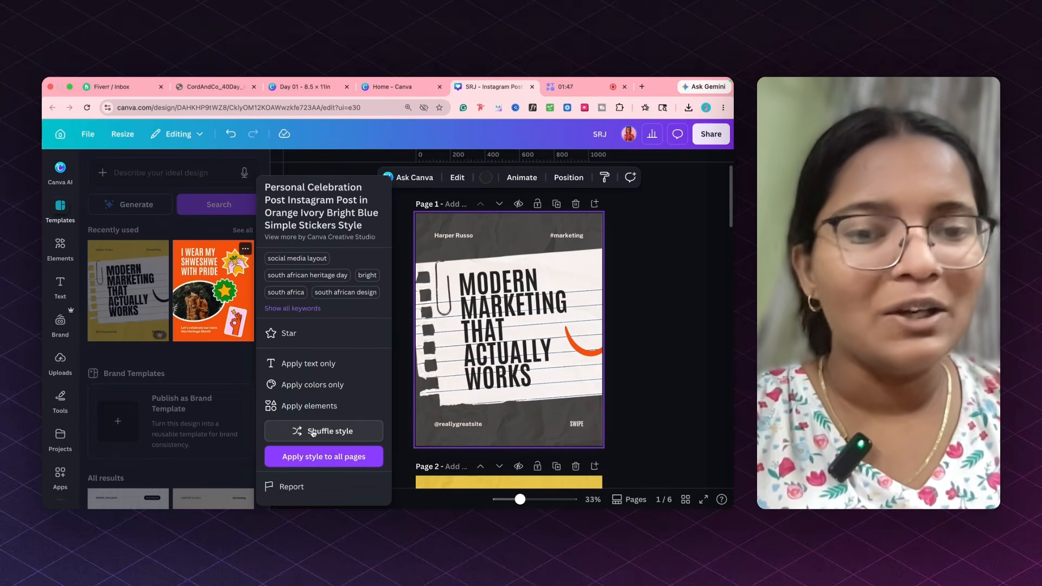
click(624, 362)
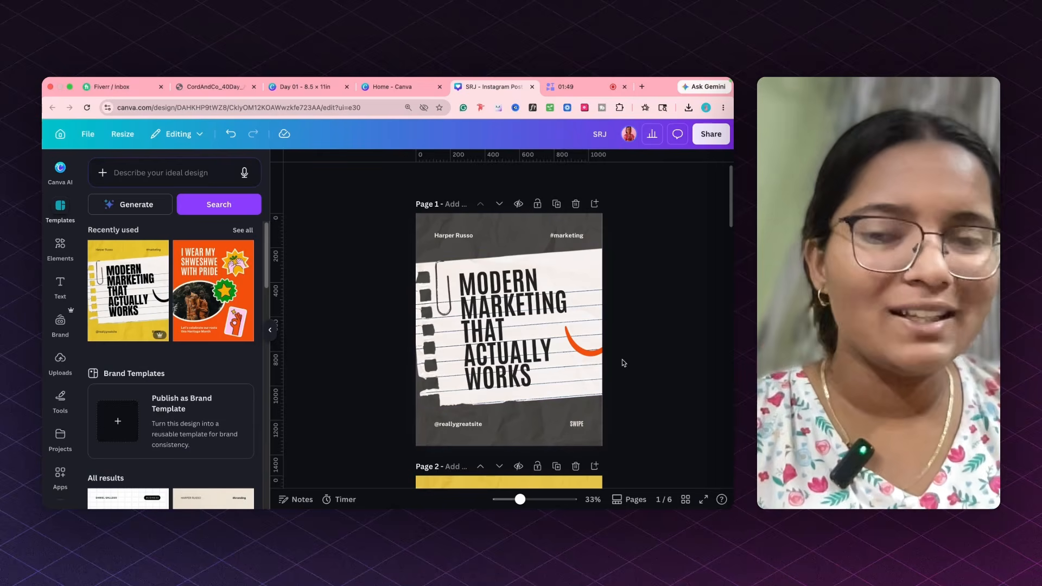
Replace the word "MARKETING" in page 1's headline with "TUTOYOAL".
double_click(518, 308)
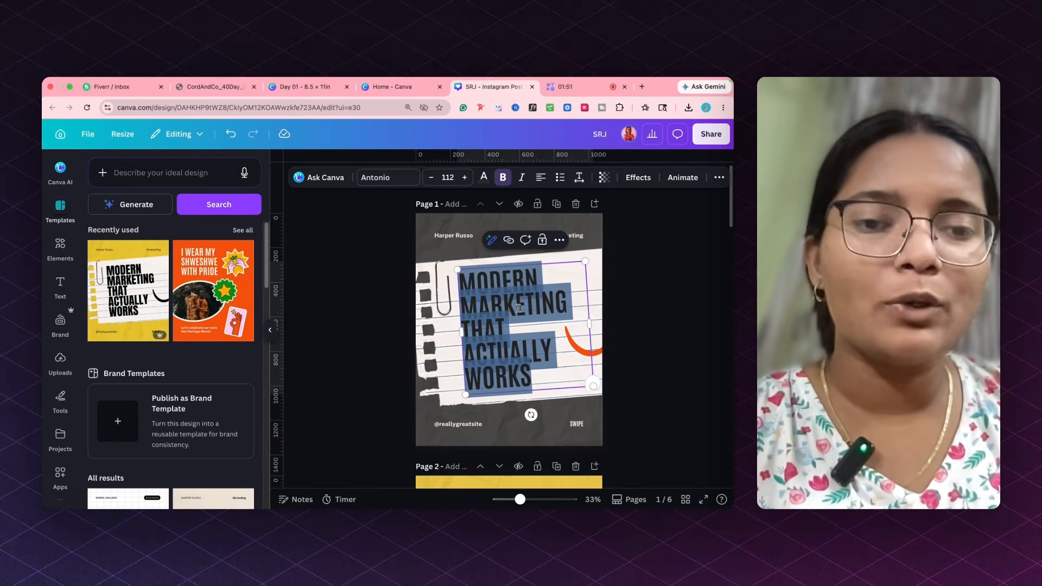
double_click(495, 302)
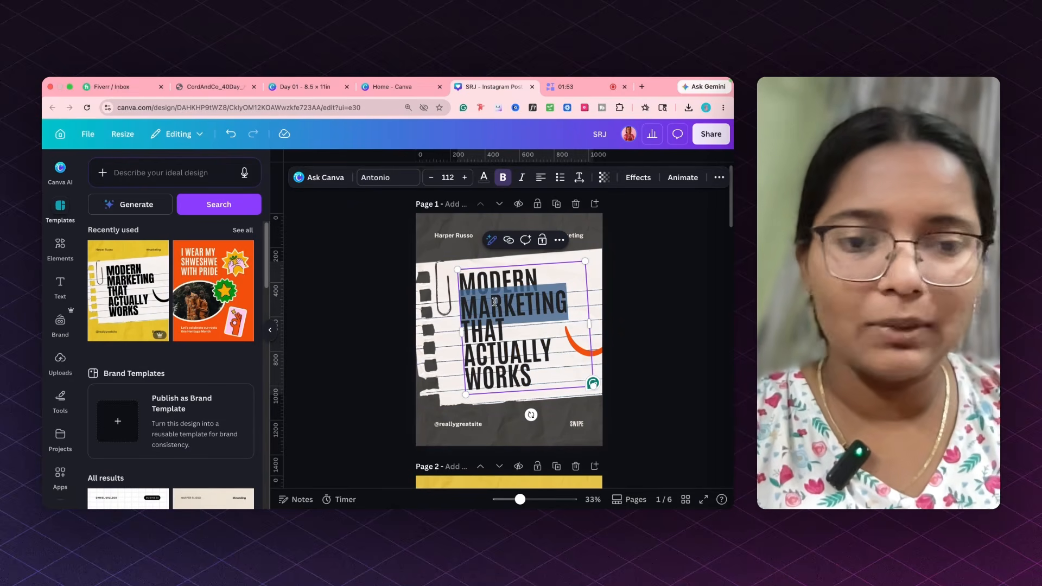
text(TUTO)
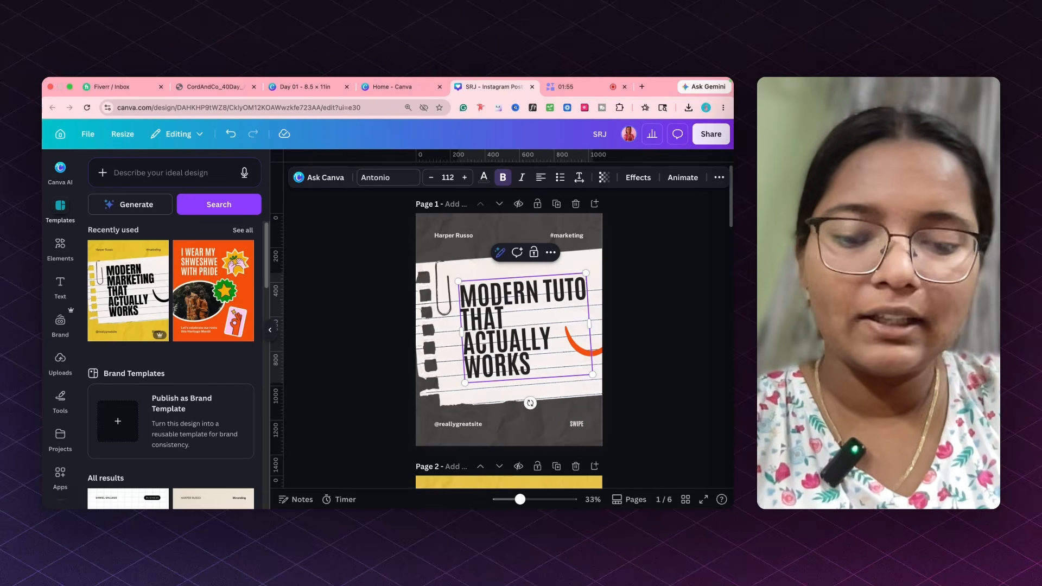
text(YOAL)
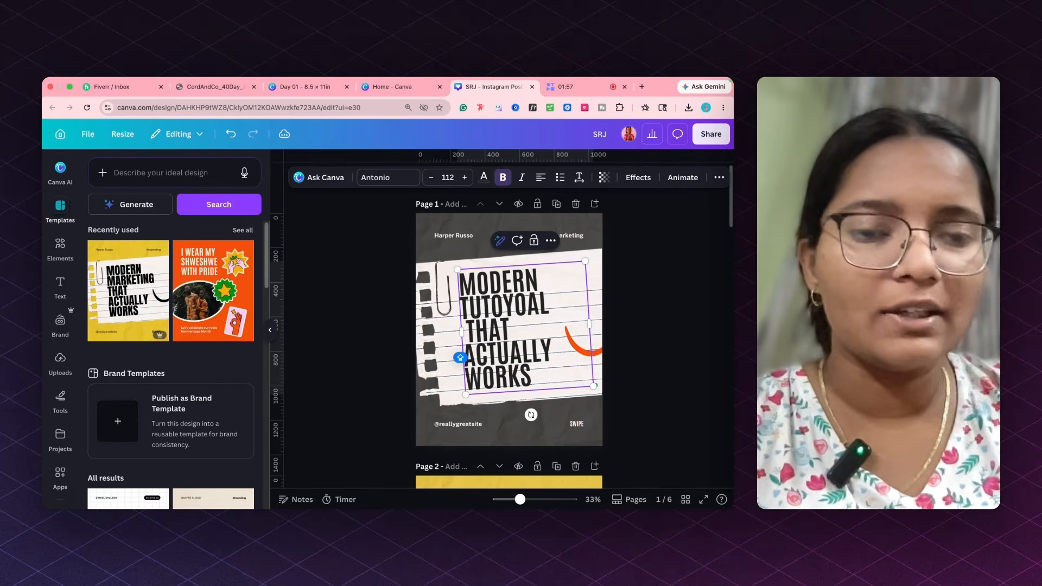
click(640, 304)
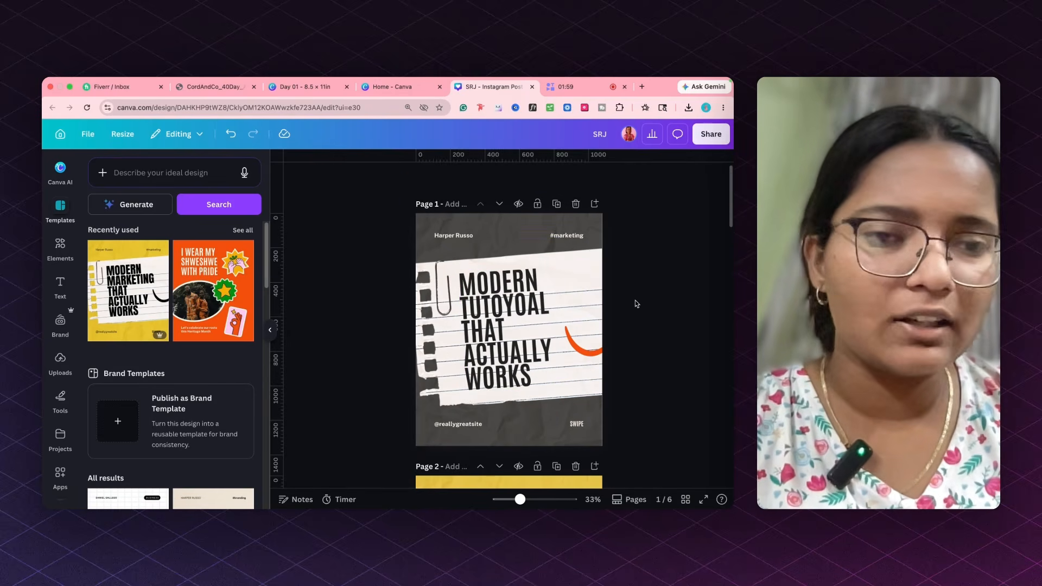
Change the font of the "#marketing" text on page 1 to Libre Baskerville and collapse the font list.
click(504, 335)
click(561, 241)
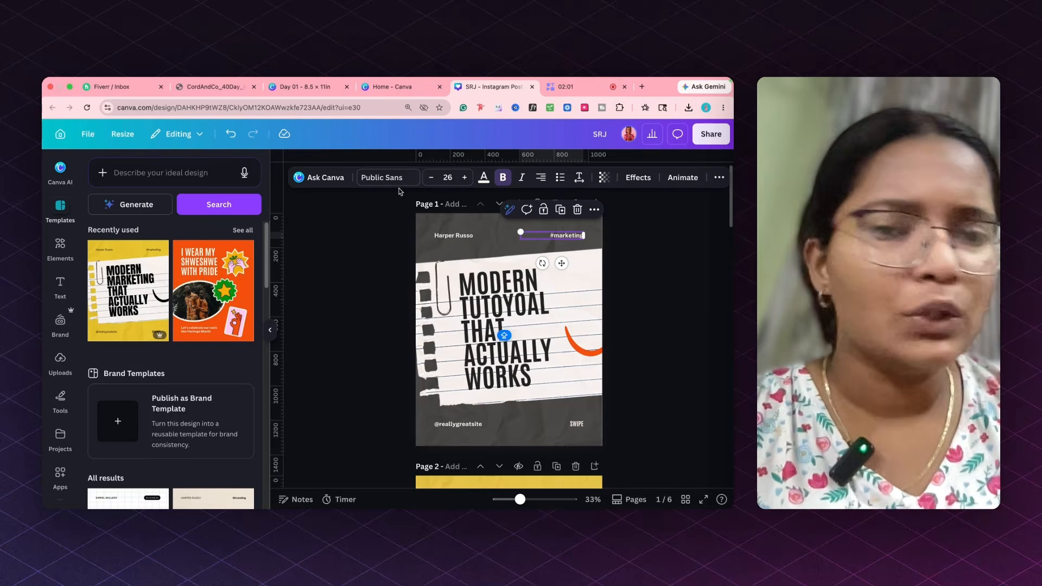
click(387, 178)
scroll(209, 390, down, 5)
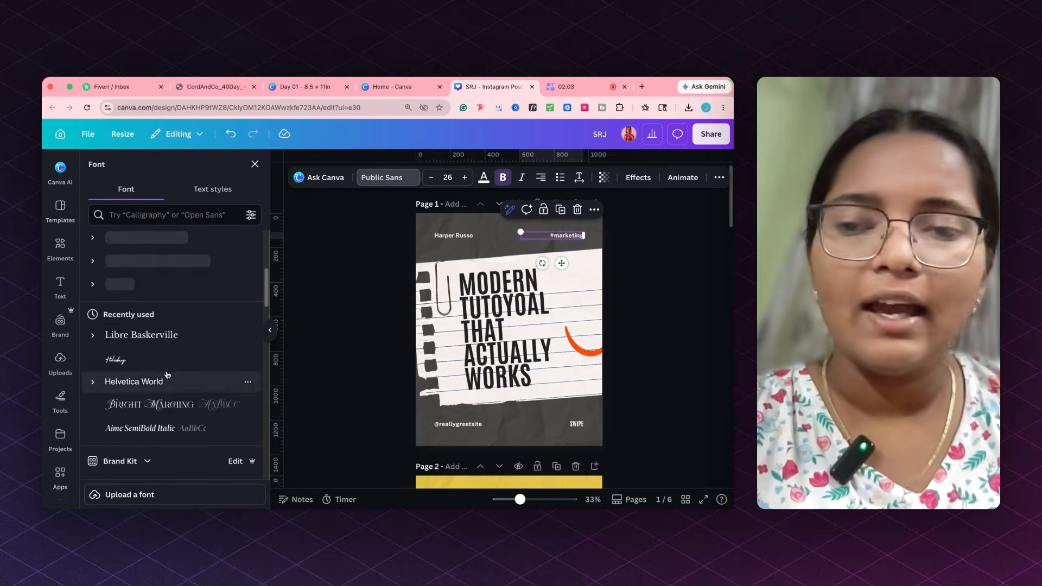
click(143, 335)
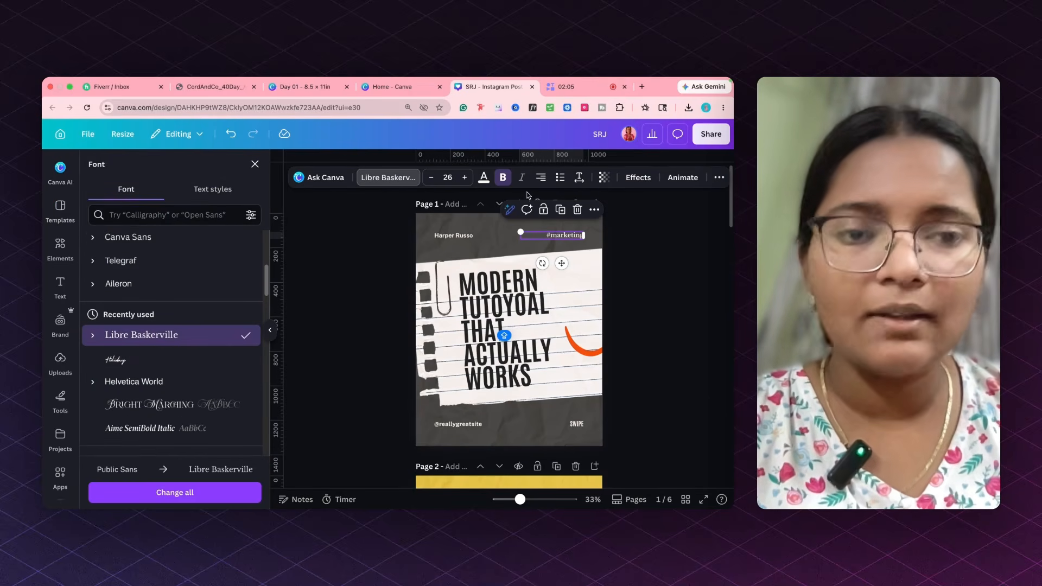
click(269, 329)
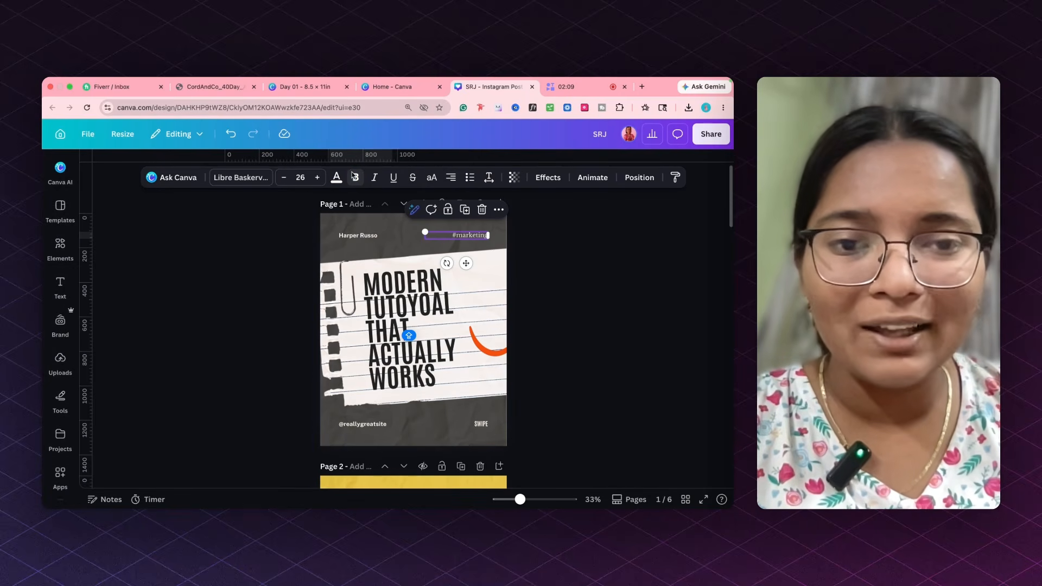
Try non-bold, italic, strikethrough and uppercase formatting on the "#marketing" text.
click(374, 179)
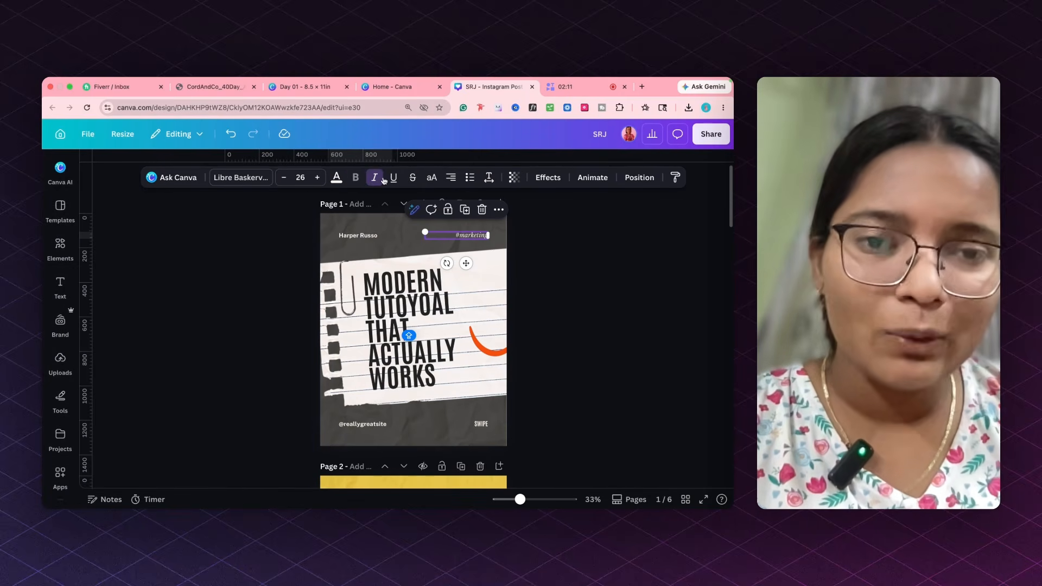
click(413, 179)
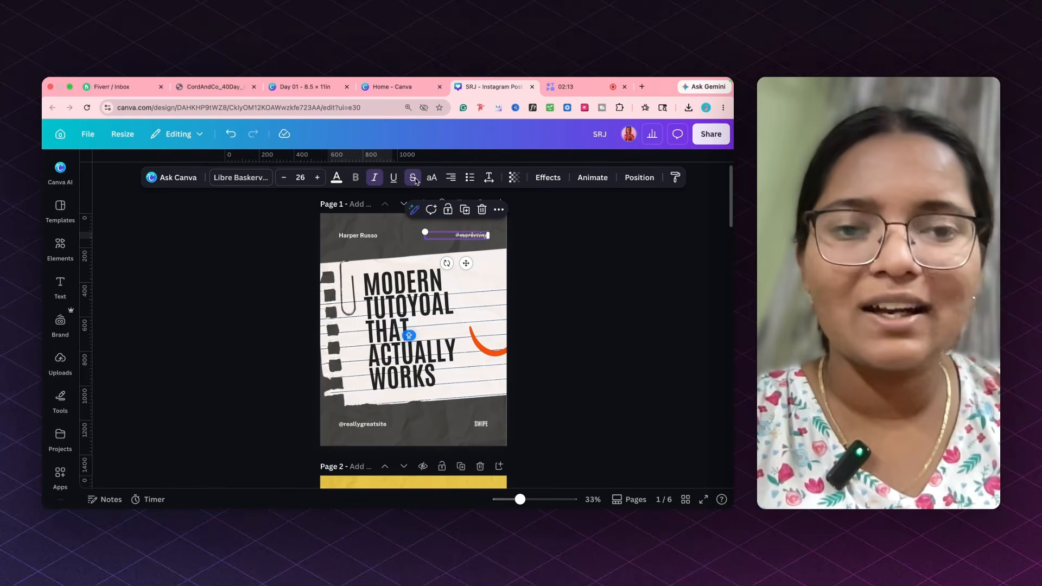
click(437, 182)
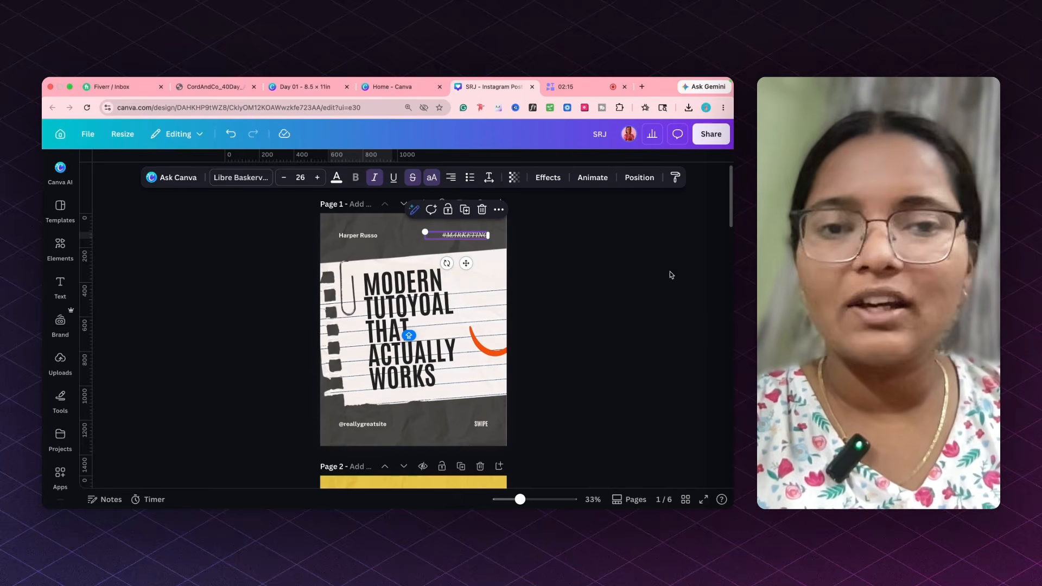
click(582, 251)
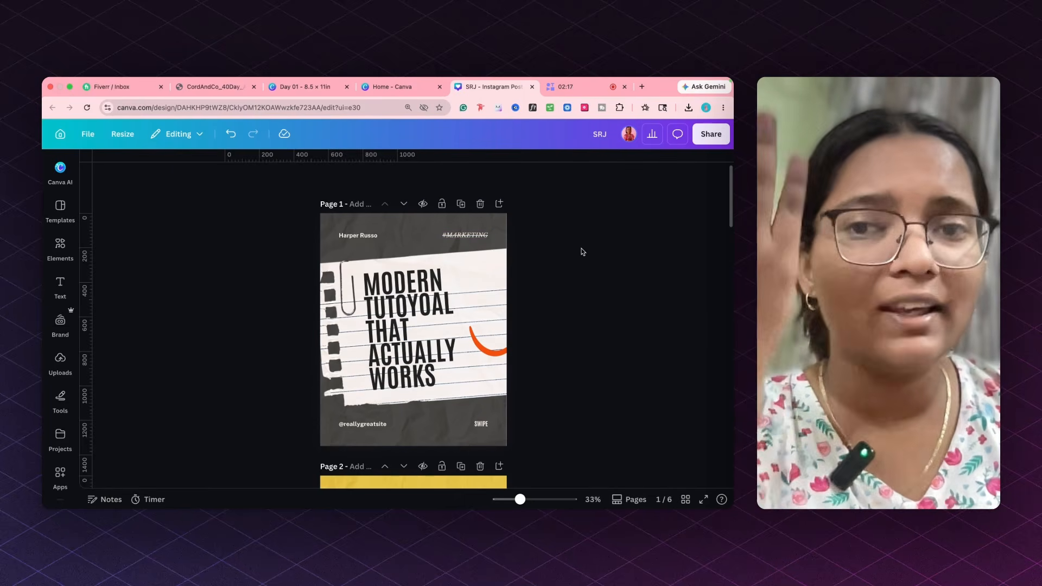
Undo the formatting changes on the "#marketing" text back to plain bold lowercase and select the text again.
click(231, 136)
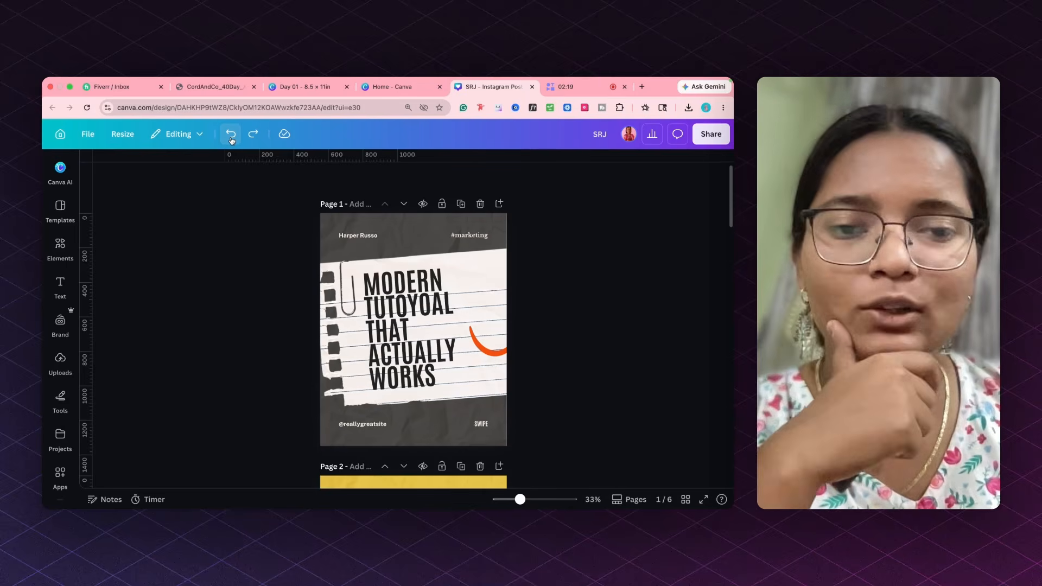
click(464, 238)
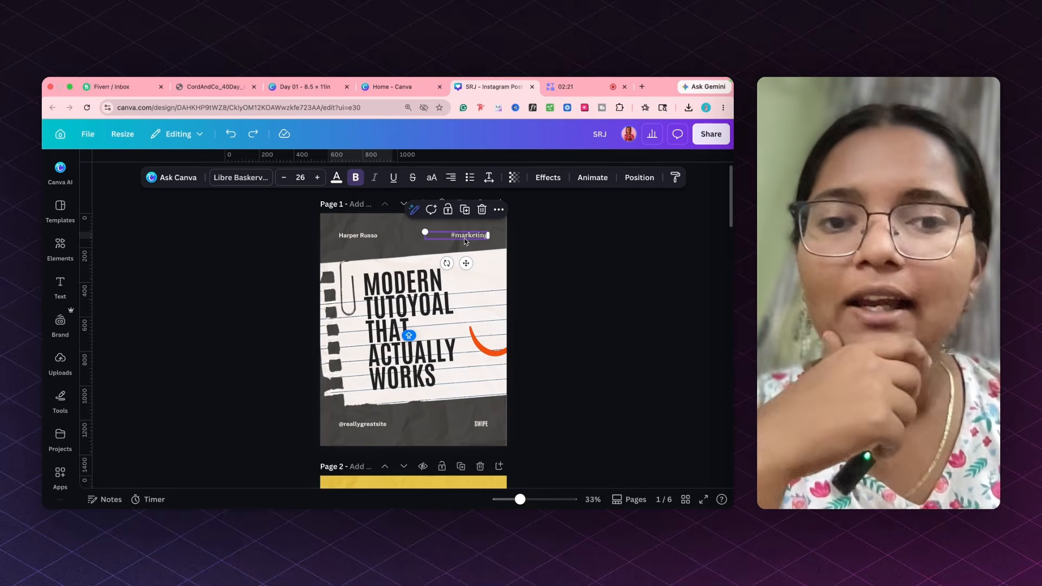
Try the Drop and Glow effects on the "#marketing" text, apply the Echo effect and adjust its direction.
click(548, 178)
scroll(185, 320, down, 5)
scroll(191, 323, down, 5)
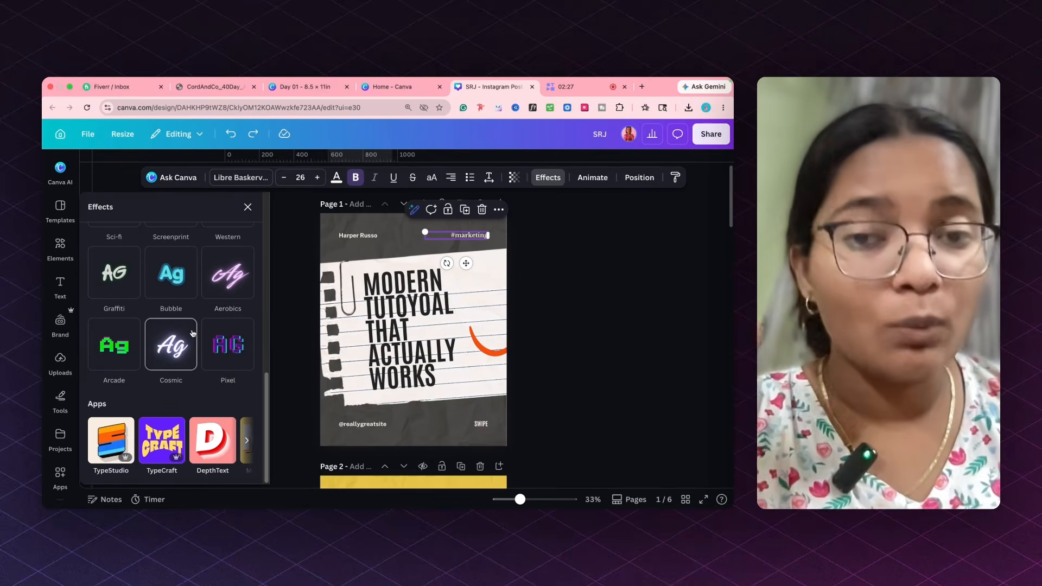
scroll(193, 334, up, 10)
click(116, 261)
click(168, 255)
click(228, 250)
mouse_move(126, 320)
mouse_down()
mouse_move(172, 321)
mouse_move(133, 322)
mouse_up()
Try the Background, Splice, Outline, Drop, Glow and Echo effects on page 1's headline.
click(408, 332)
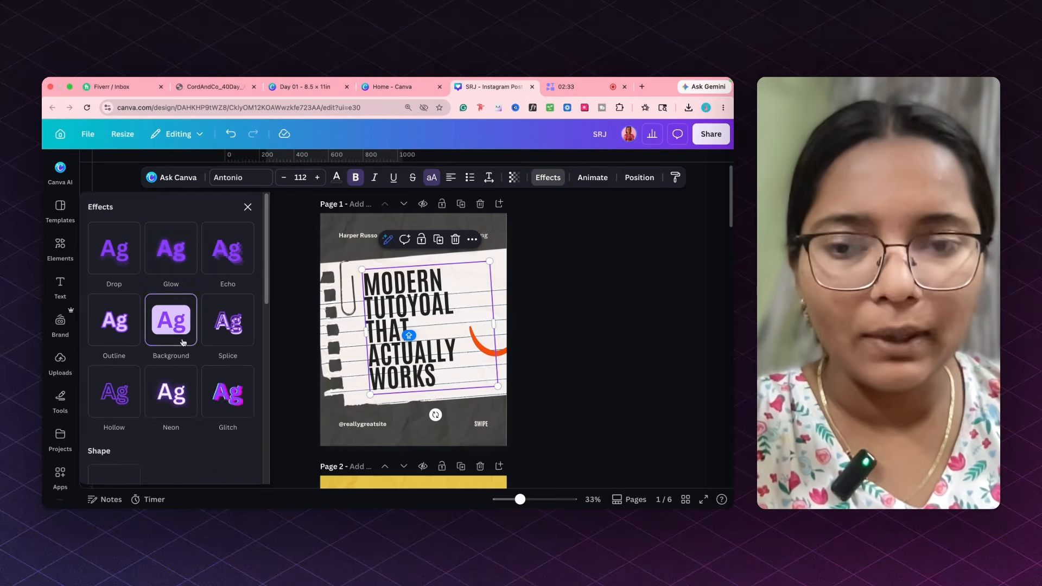
click(180, 332)
click(237, 333)
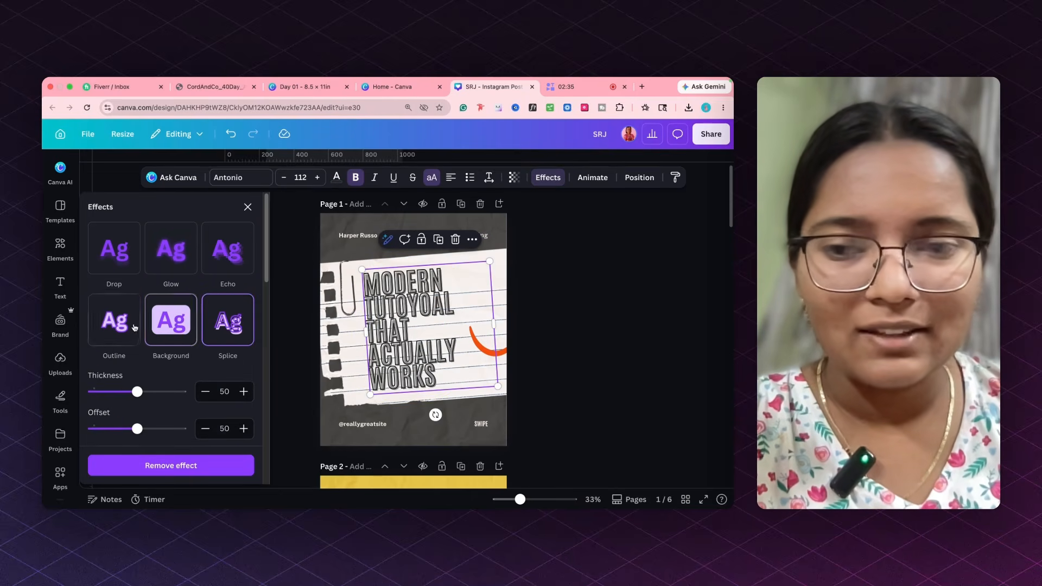
click(112, 326)
click(121, 251)
click(173, 251)
click(228, 251)
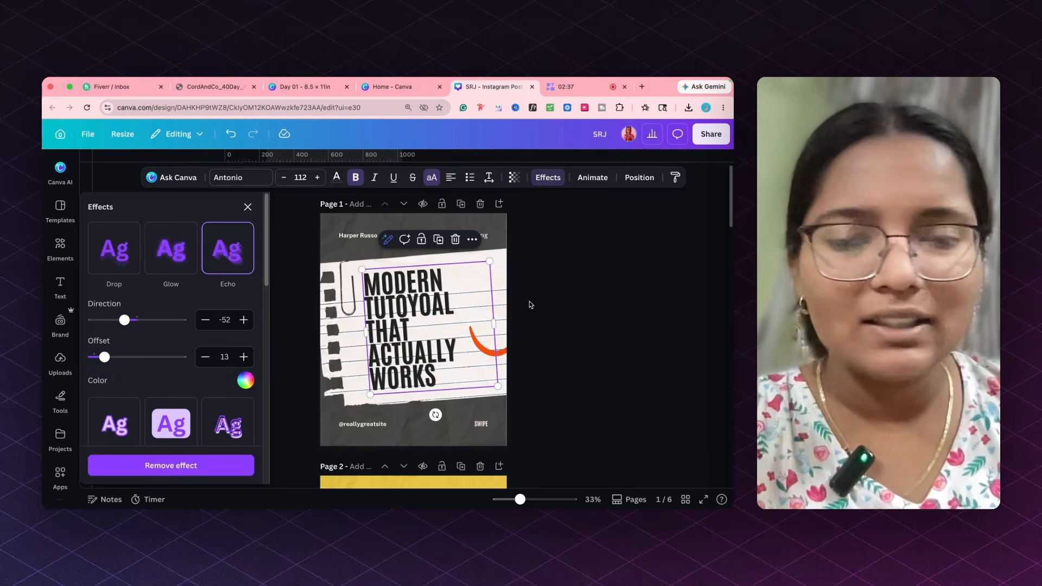
Remove the Echo effect from page 1's headline and close the effect options.
click(606, 298)
click(546, 178)
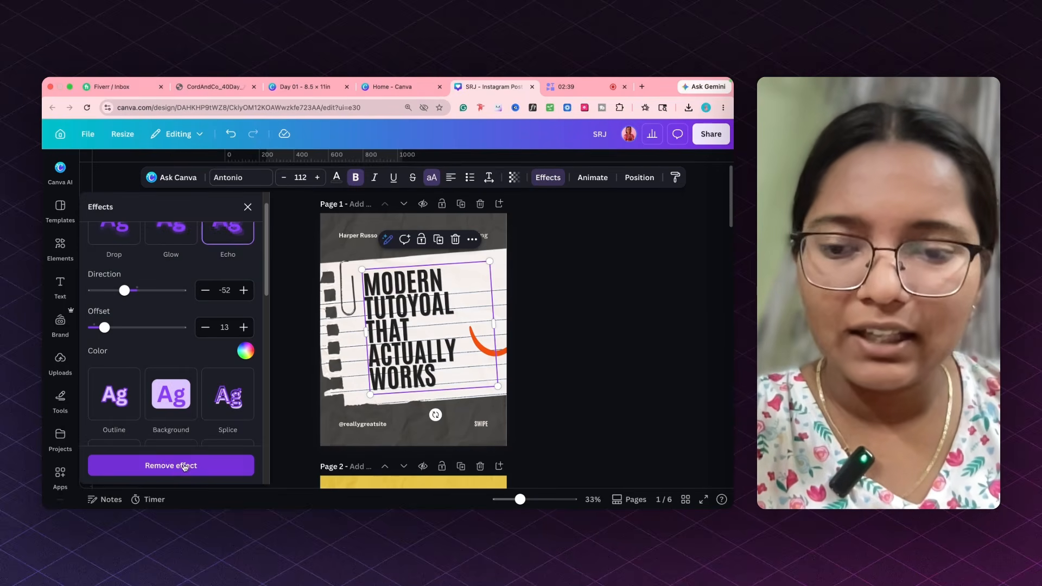
click(165, 468)
click(569, 356)
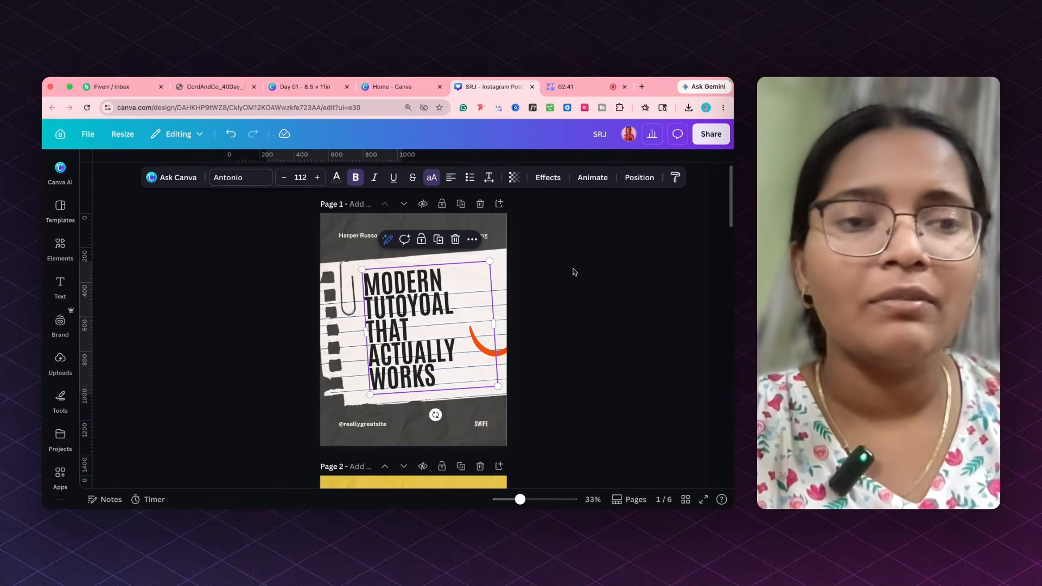
Review page 1's layer order and move the notepaper image layer directly beneath the "#marketing" layer.
click(648, 179)
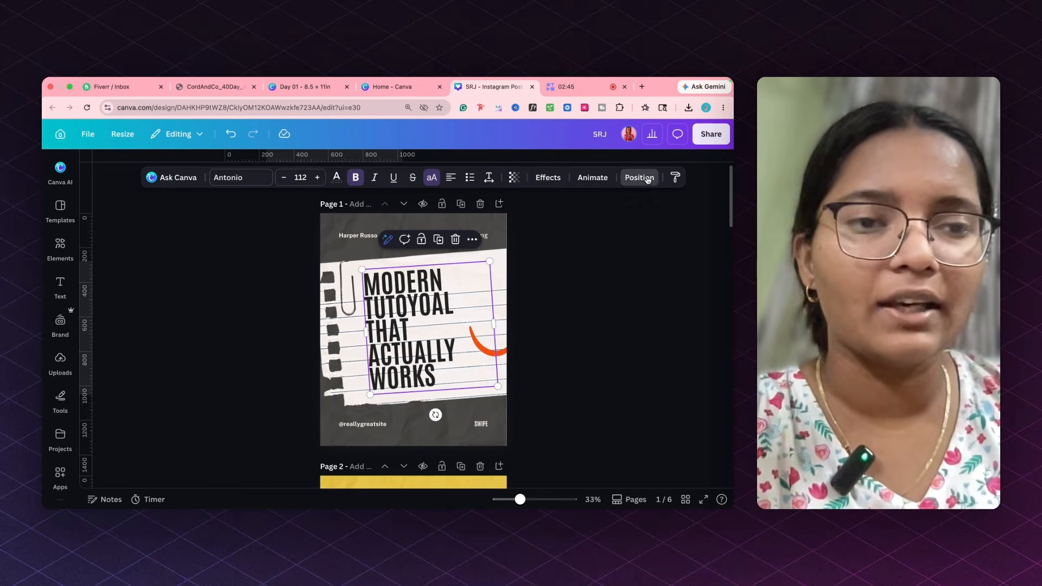
click(222, 233)
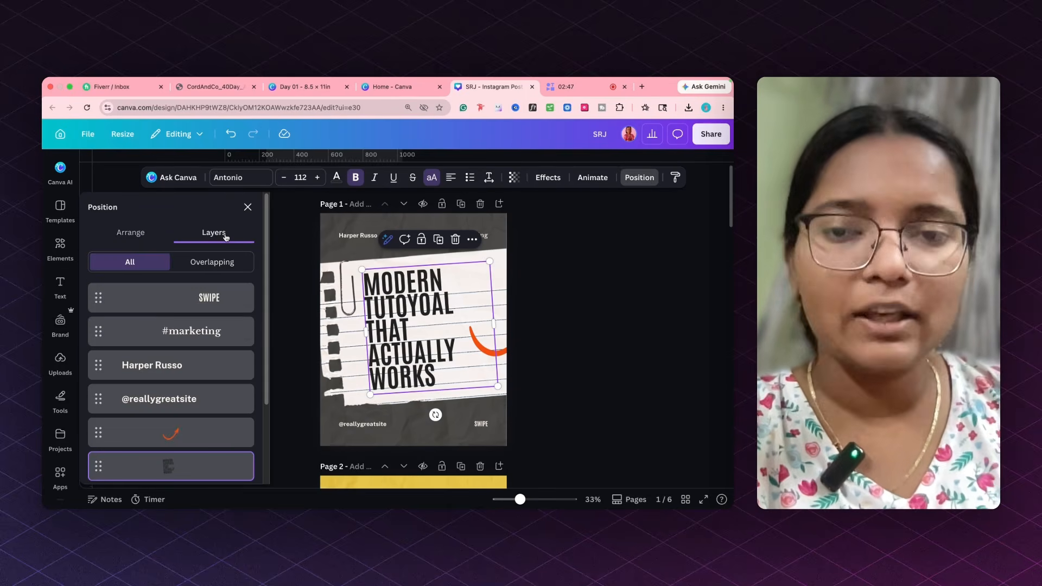
scroll(178, 409, down, 1)
scroll(178, 410, down, 2)
scroll(141, 353, up, 3)
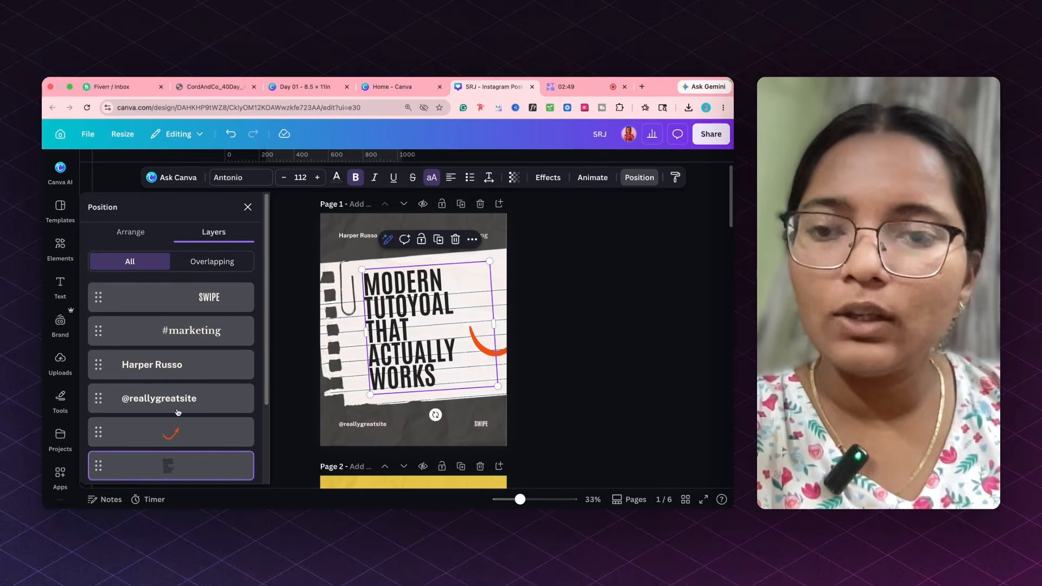
click(174, 305)
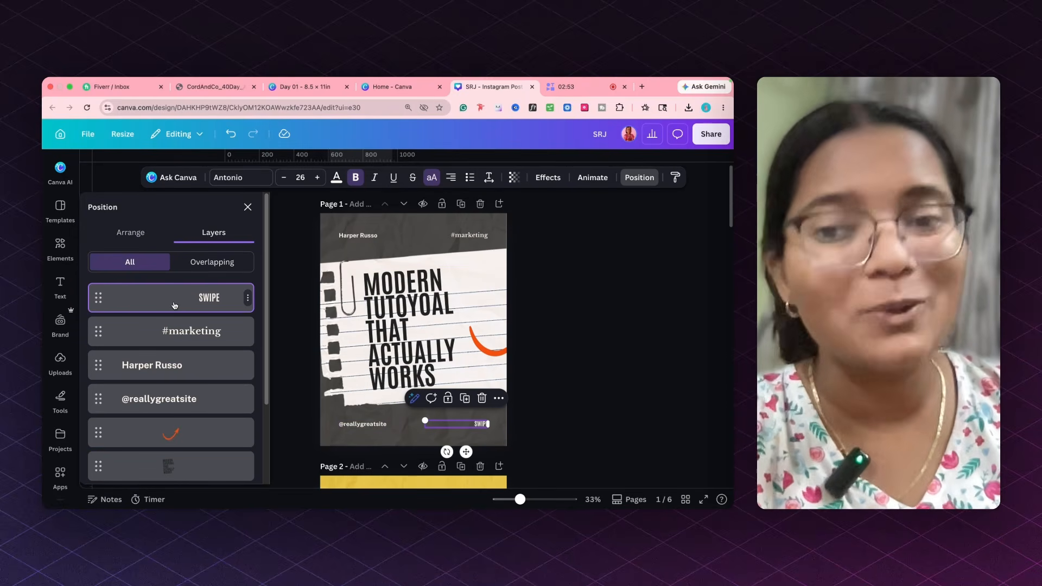
scroll(183, 380, down, 3)
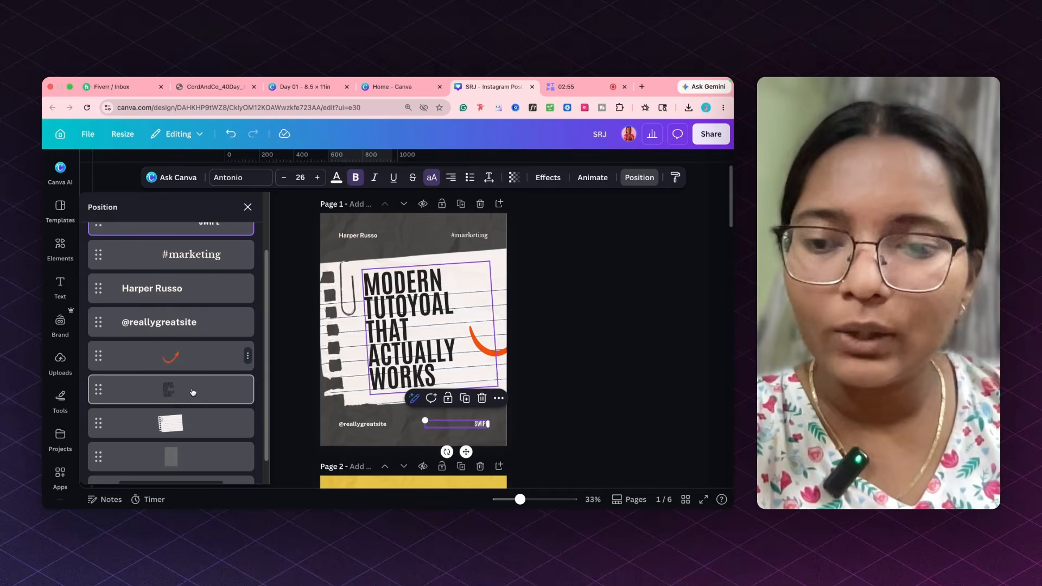
drag(185, 427, 191, 286)
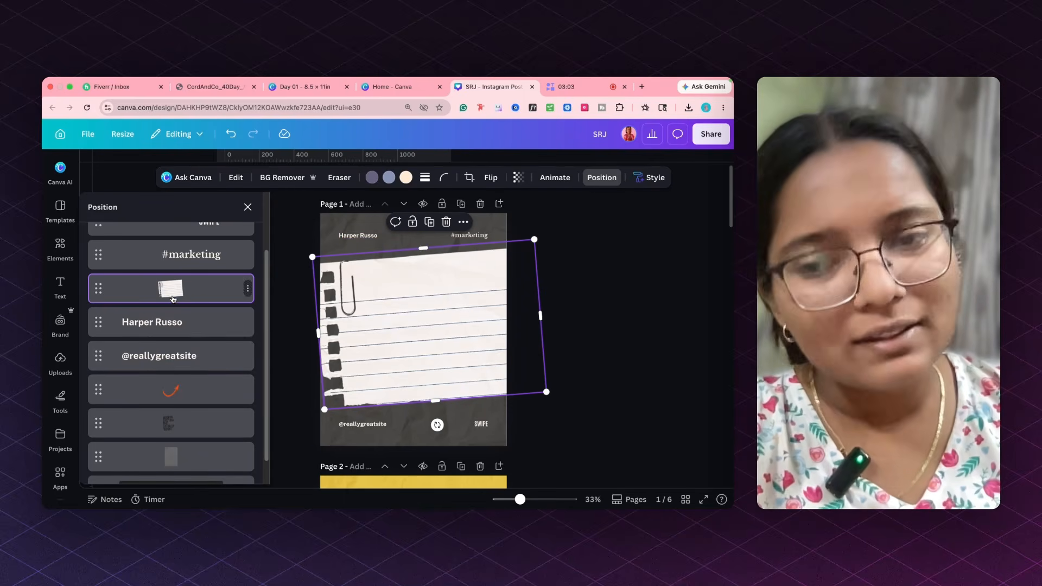
scroll(163, 304, down, 1)
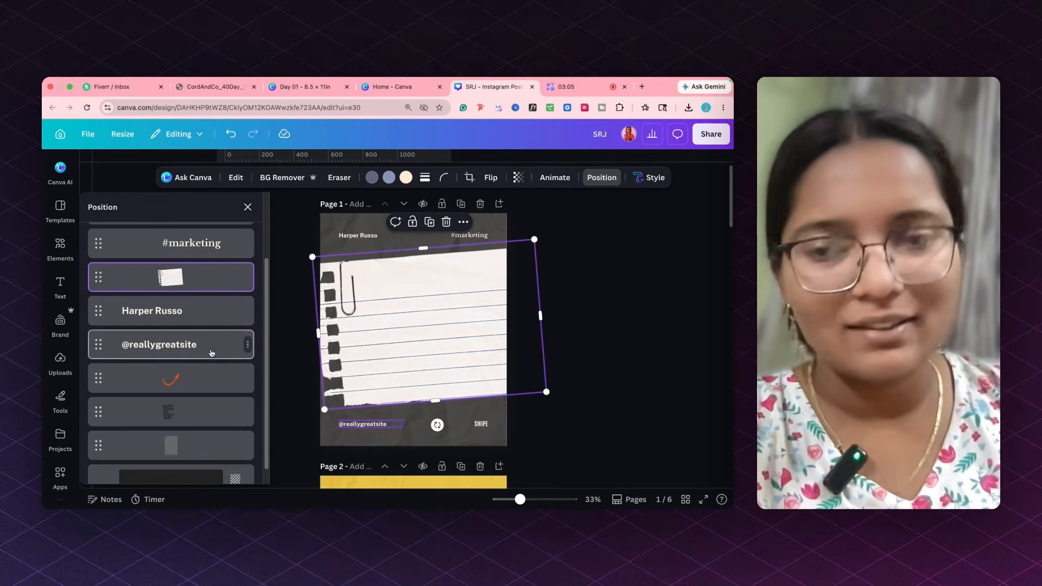
scroll(214, 349, up, 3)
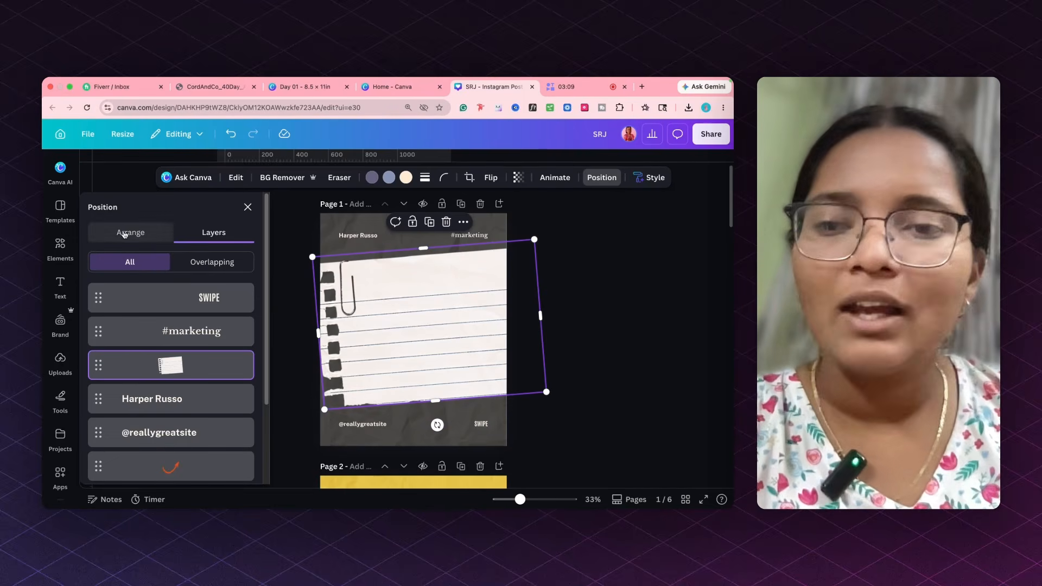
Send the notepaper image to the back of page 1 and narrow it slightly from its right edge.
click(149, 235)
click(212, 288)
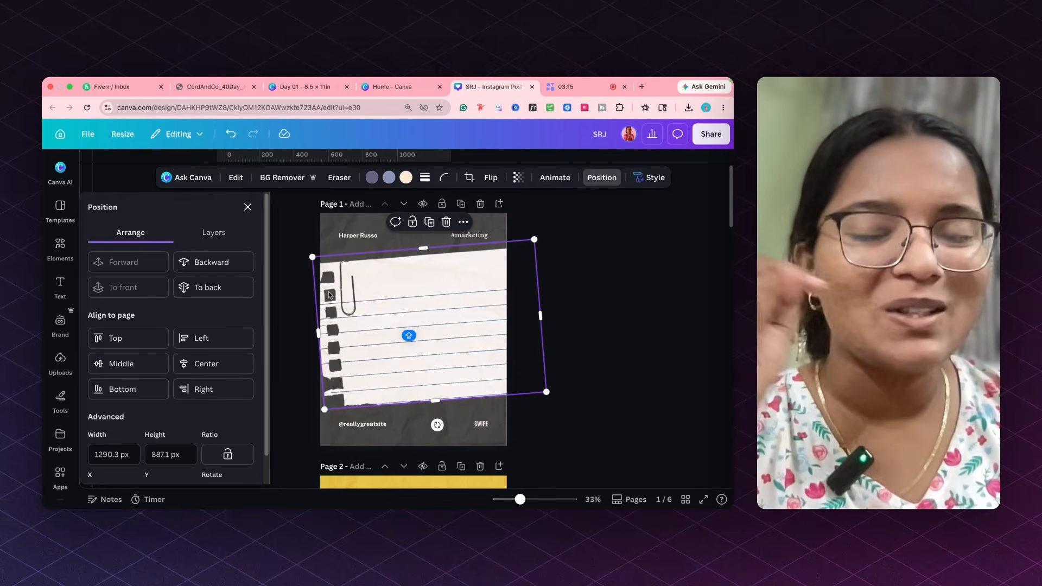
click(198, 289)
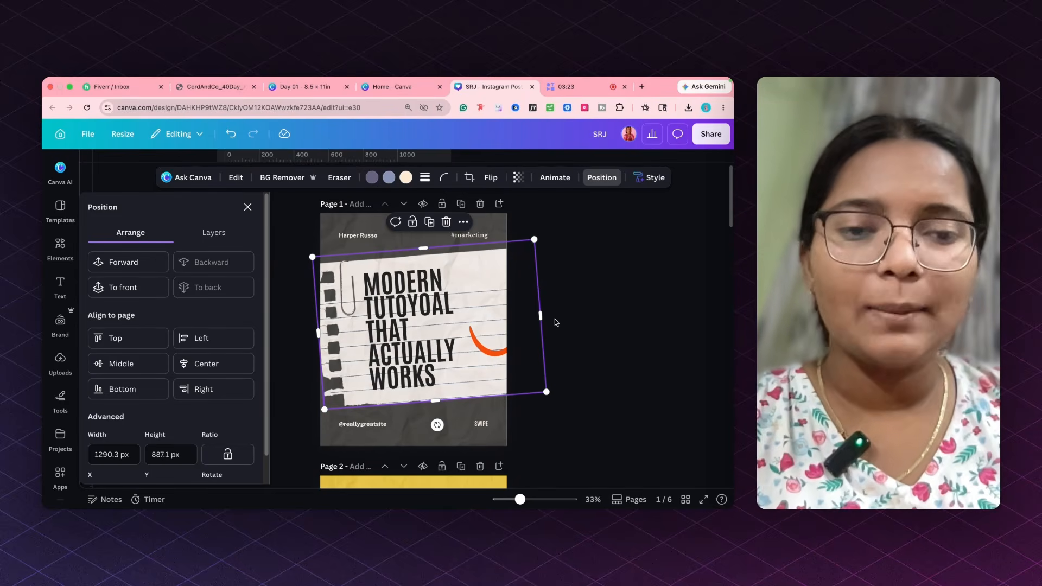
mouse_move(544, 319)
mouse_down()
mouse_move(353, 320)
mouse_move(540, 319)
mouse_up()
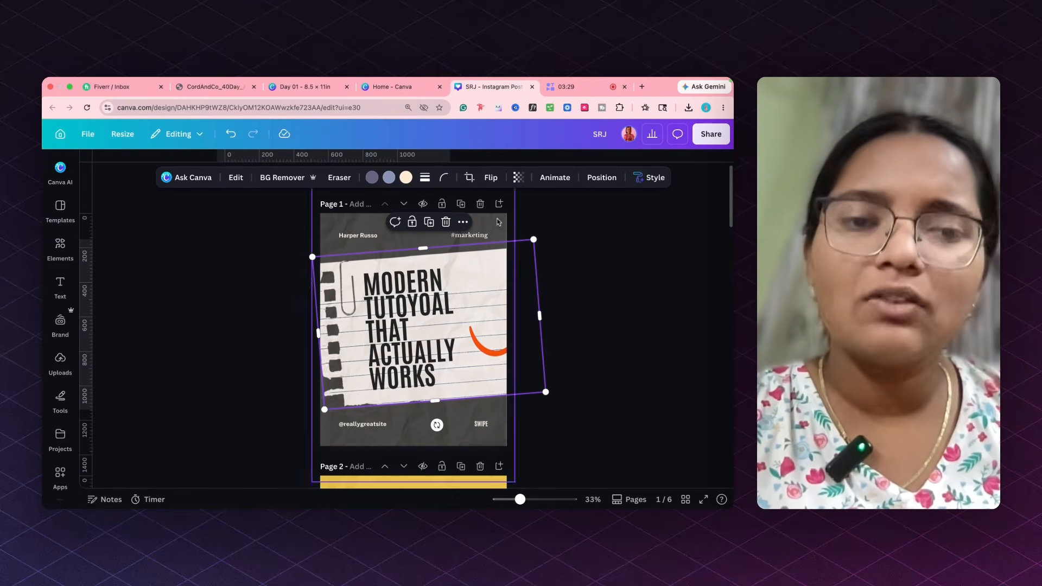
Try a transparency adjustment and the horizontal and vertical flips on the notepaper image.
click(518, 178)
drag(543, 221, 588, 227)
click(491, 177)
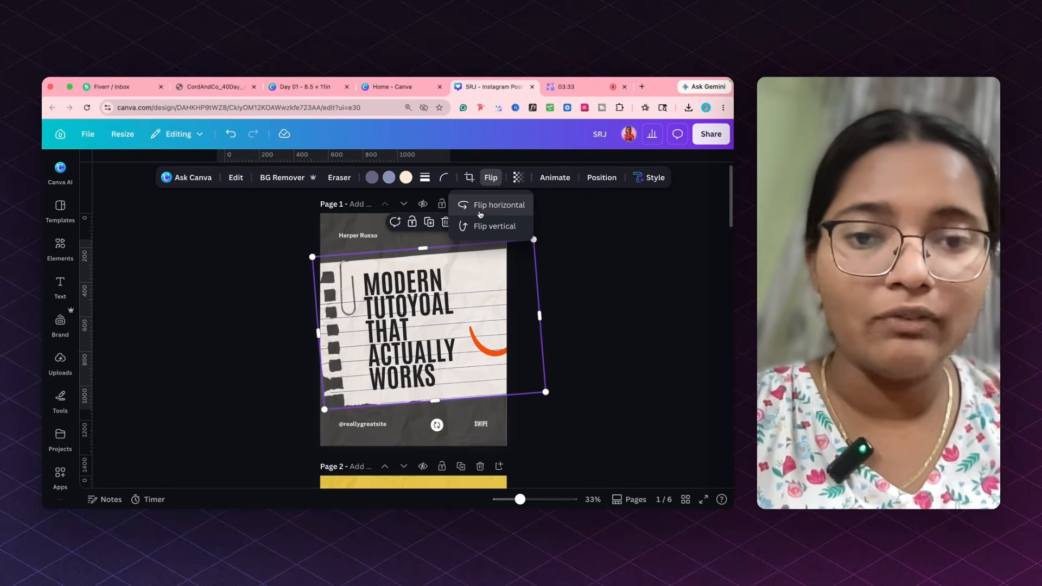
click(481, 209)
click(481, 209)
click(480, 228)
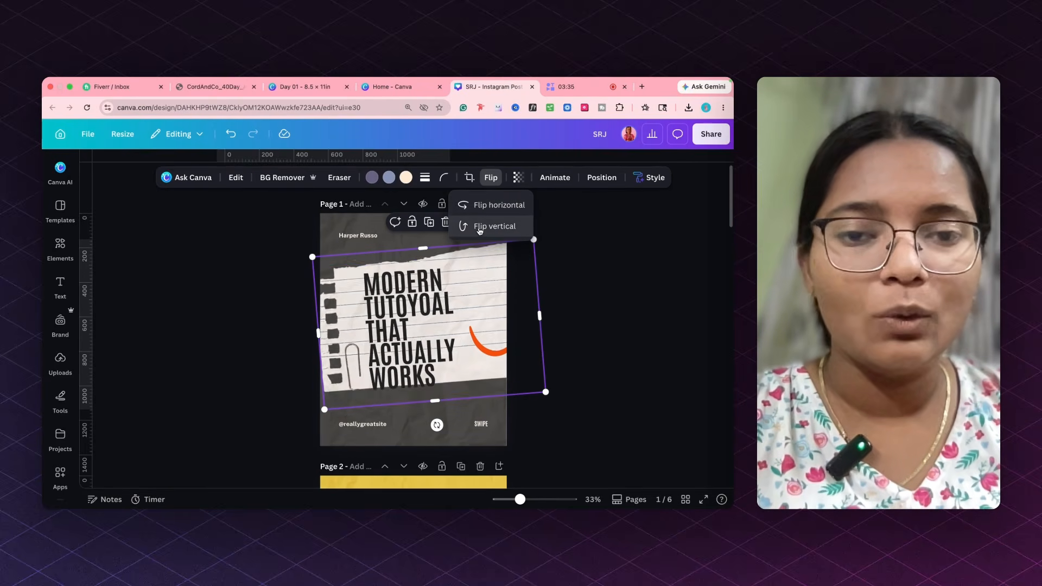
Change the notepaper image's third colour to vivid orange #f54f0d and deselect the image.
click(406, 178)
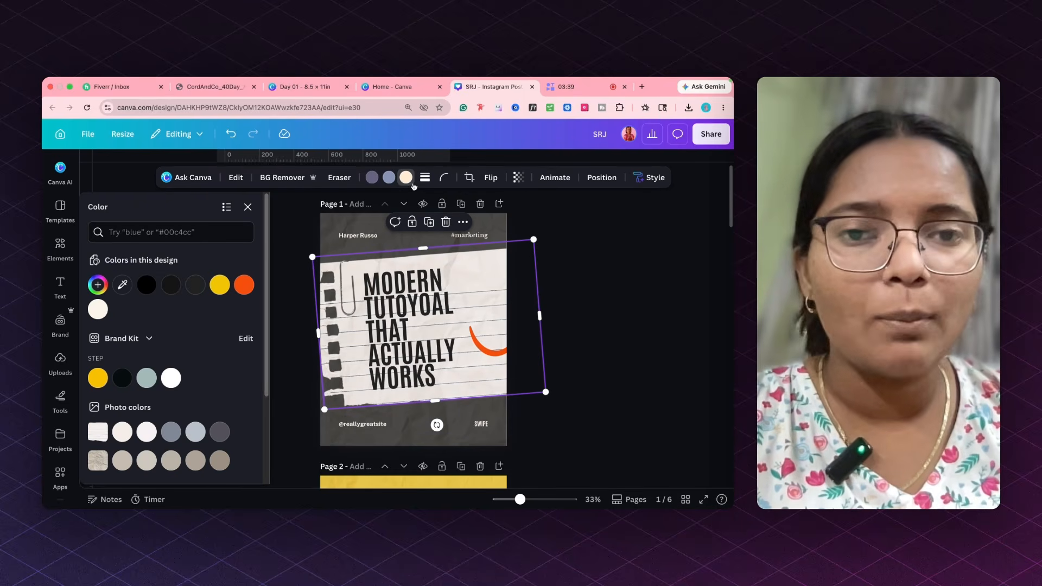
click(243, 284)
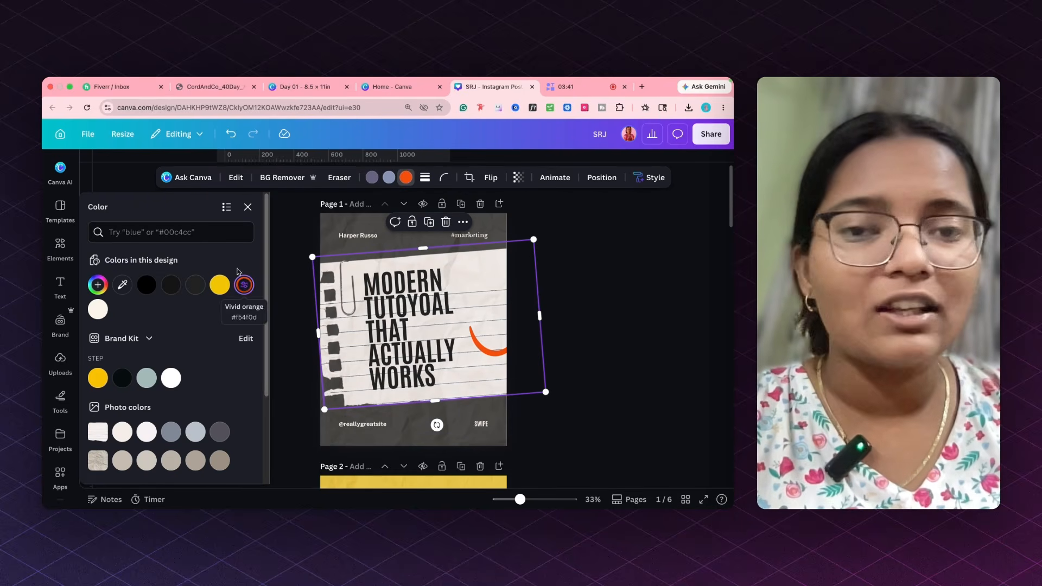
key(Escape)
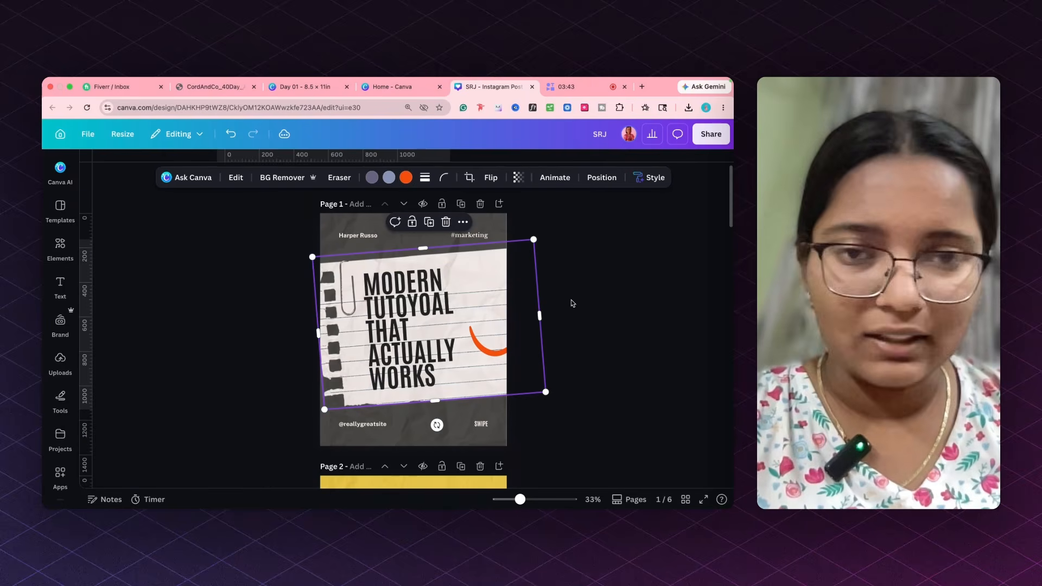
scroll(600, 391, down, 3)
scroll(600, 392, up, 3)
click(696, 292)
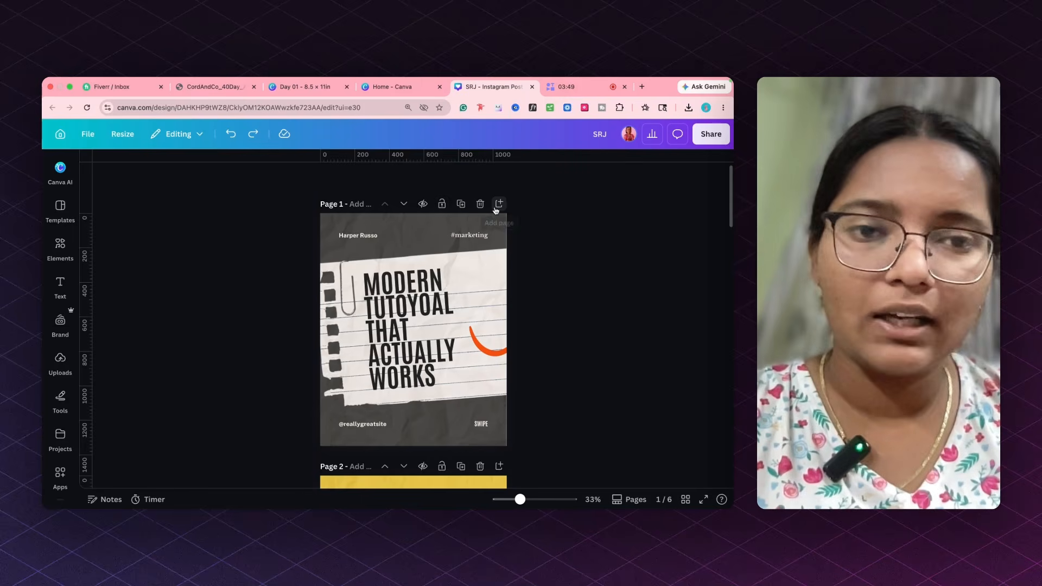
Add a blank page after page 1, delete it and return to page 1.
click(499, 204)
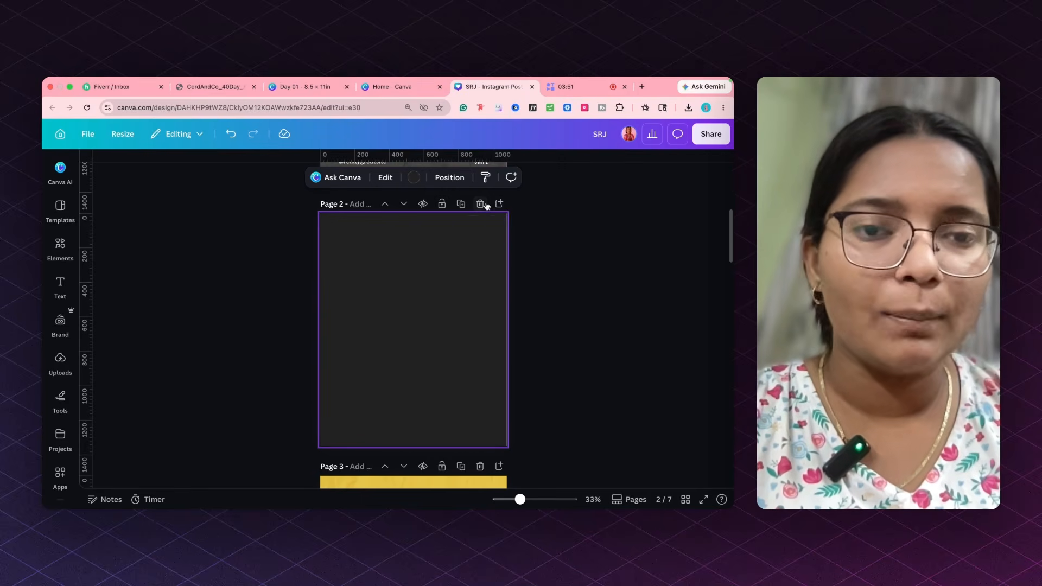
click(480, 203)
scroll(472, 207, up, 4)
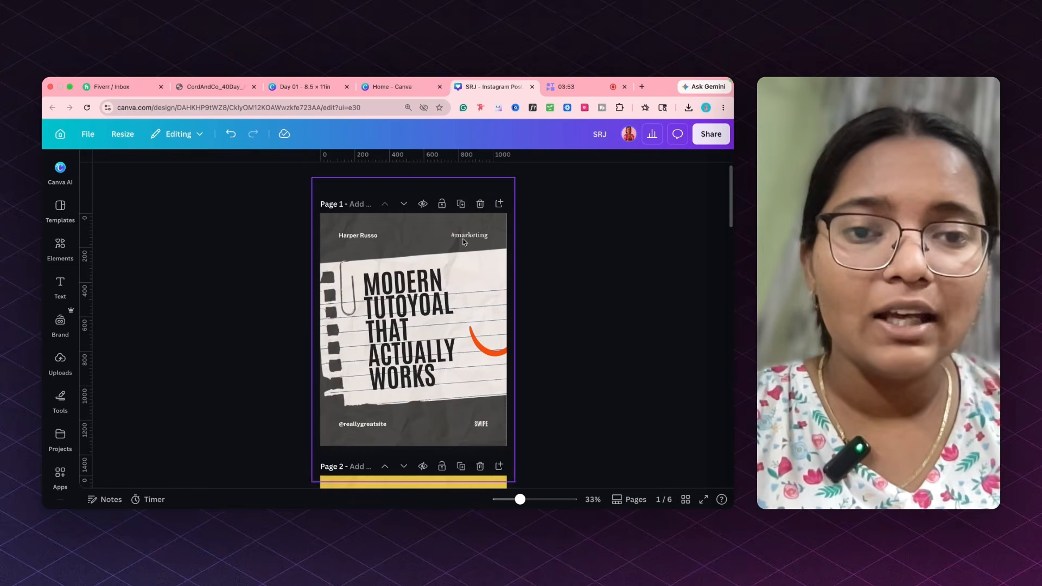
Duplicate page 1 and test moving the headline on the copy with the page locked and unlocked.
click(460, 204)
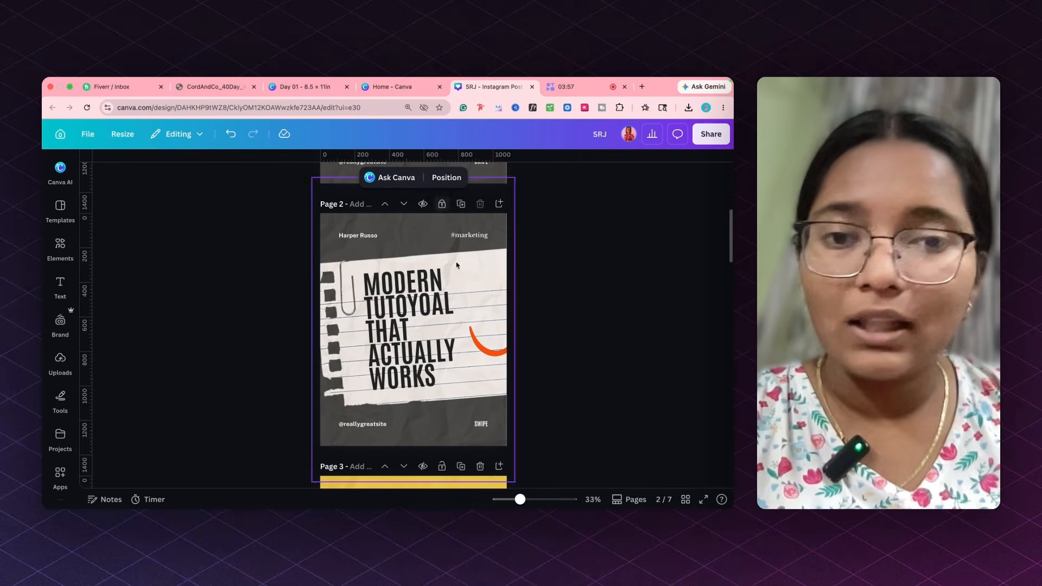
click(437, 277)
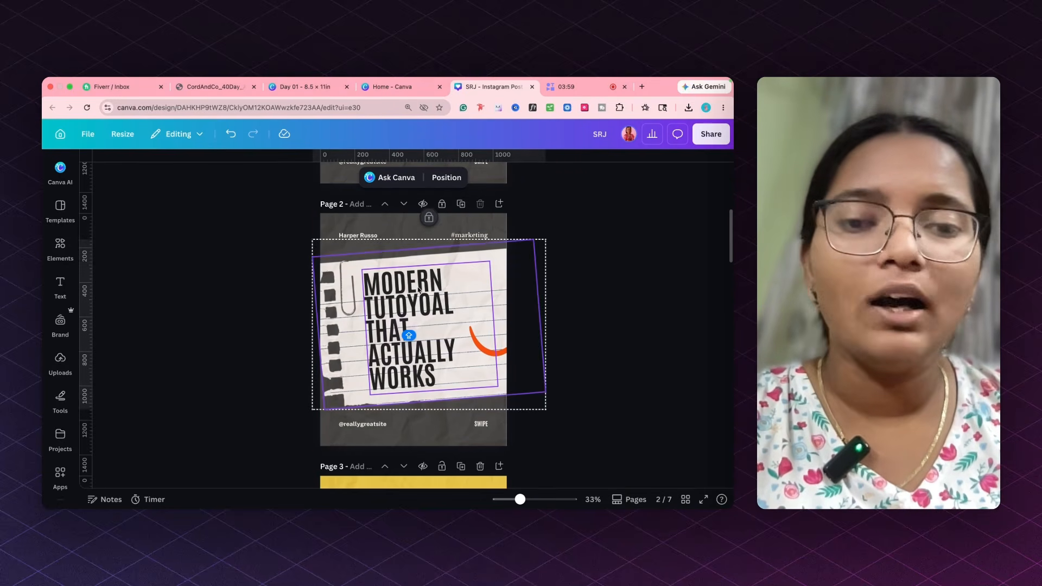
drag(409, 282, 580, 240)
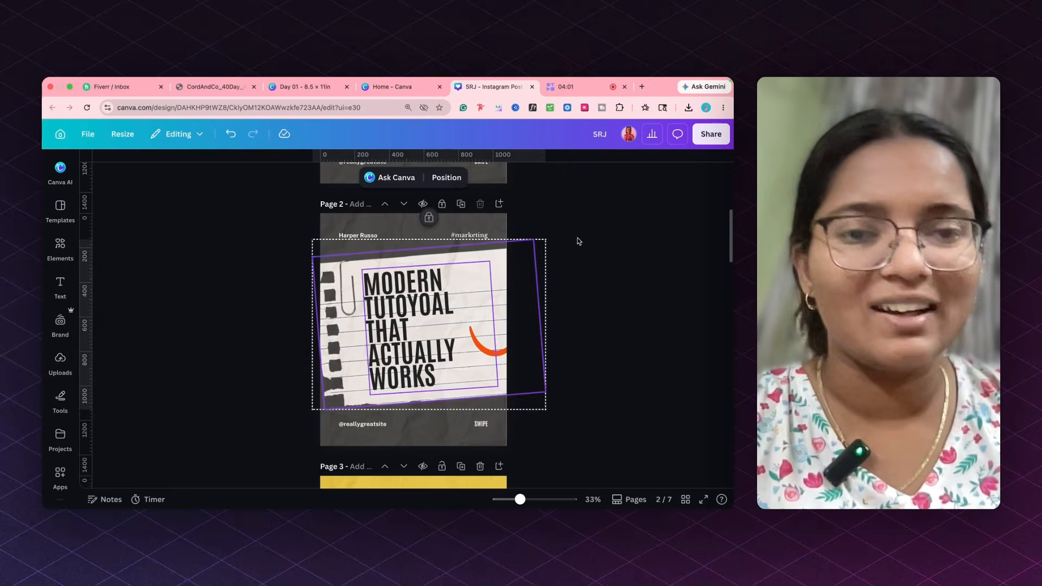
click(579, 240)
click(413, 304)
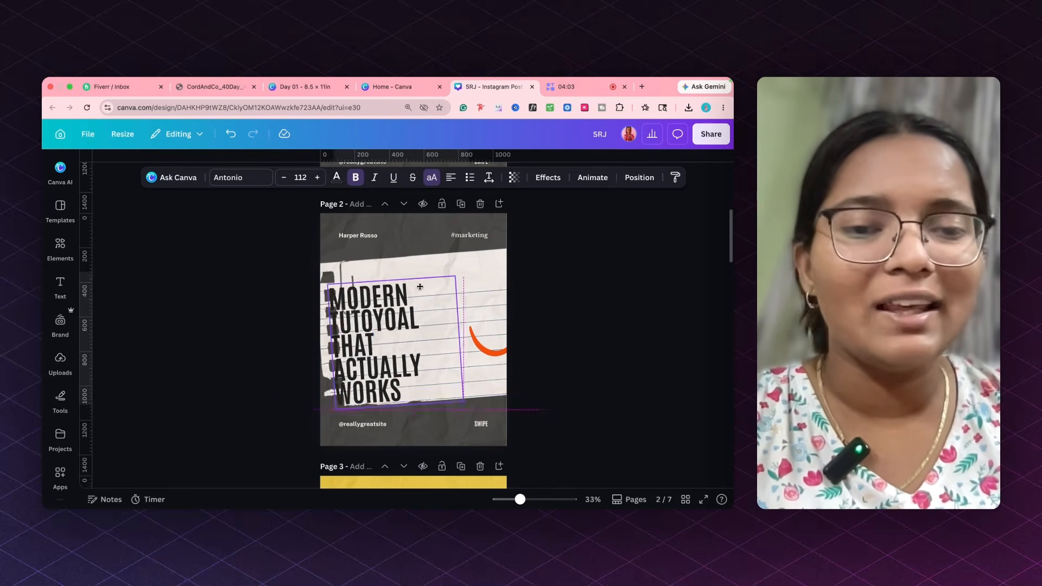
Hide page 1, check it in the grid view and make the page visible again.
scroll(425, 235, up, 5)
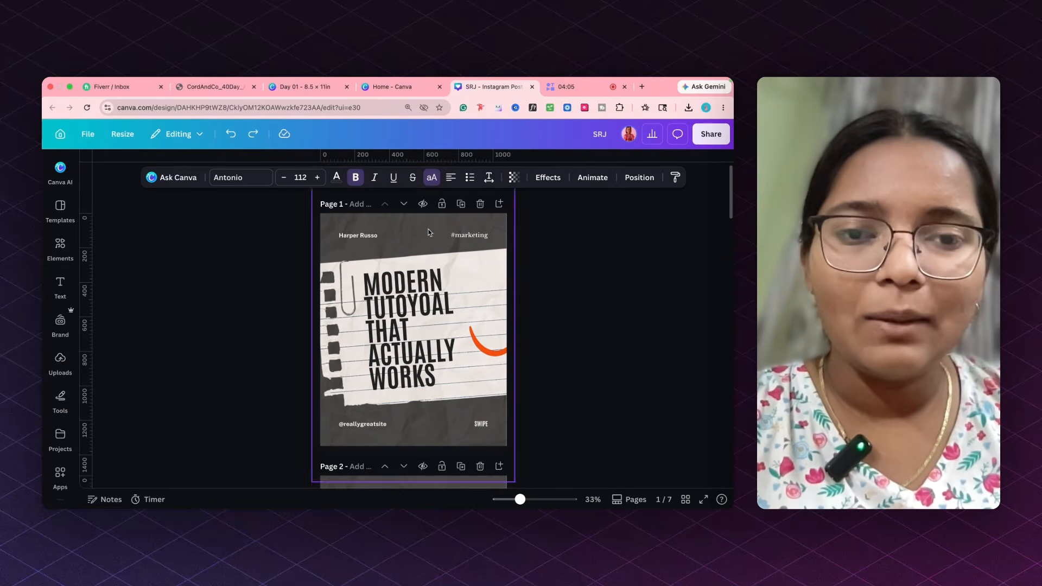
click(421, 205)
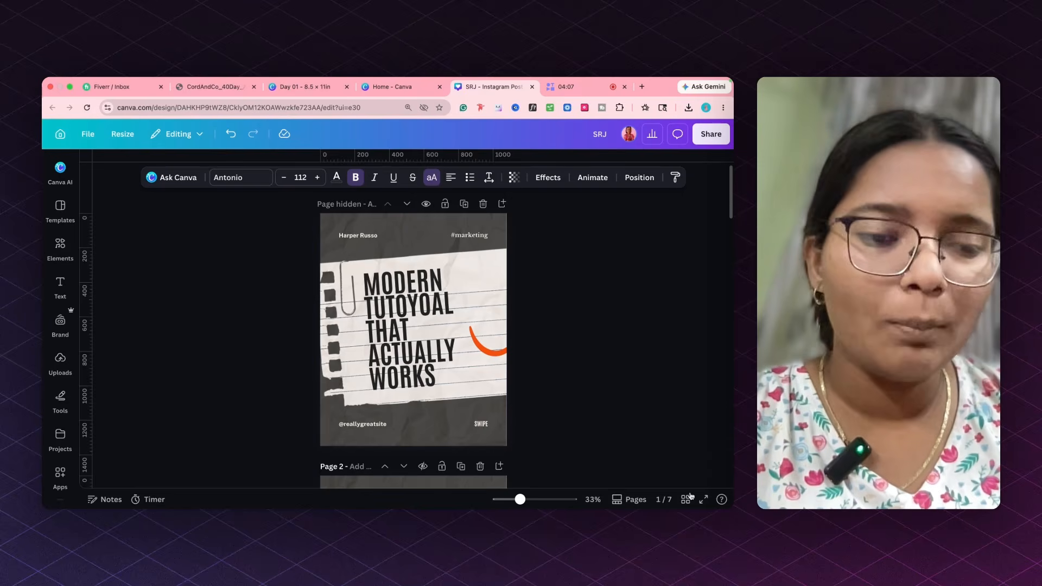
click(686, 499)
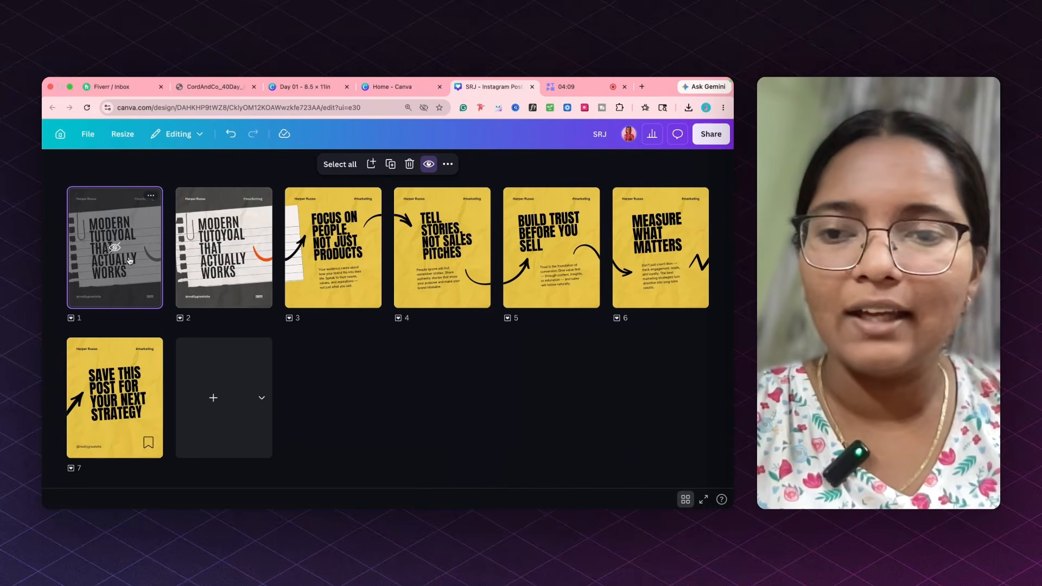
double_click(130, 261)
click(427, 194)
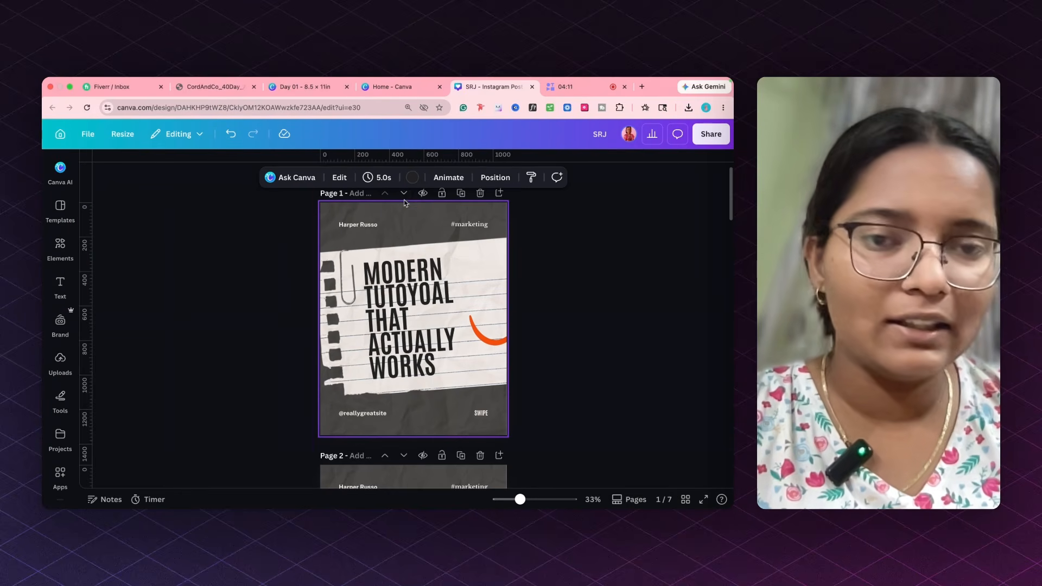
Move page 1 down two positions in the page order and back up to first place.
click(404, 194)
click(404, 194)
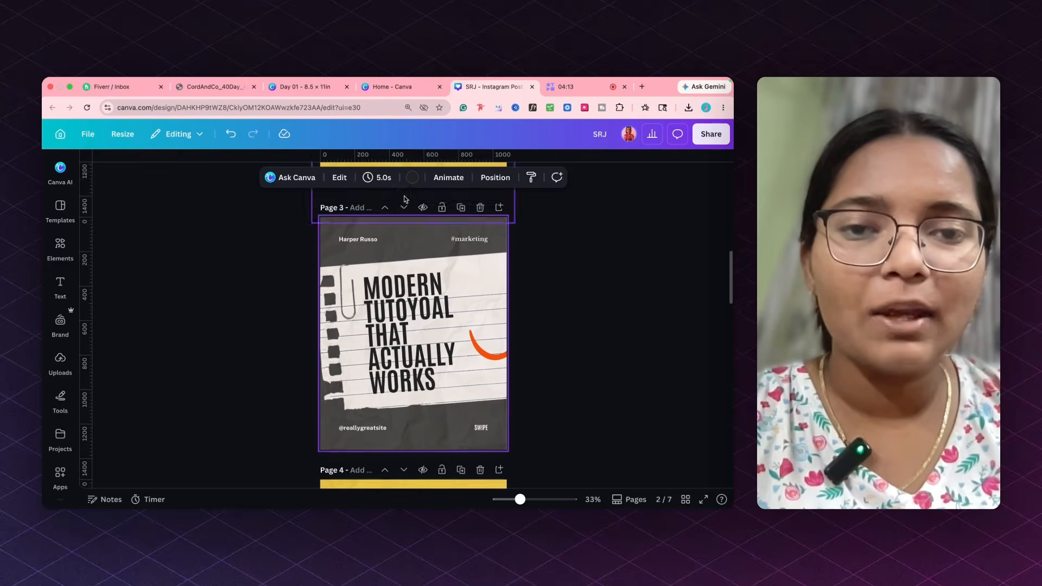
click(384, 196)
click(384, 196)
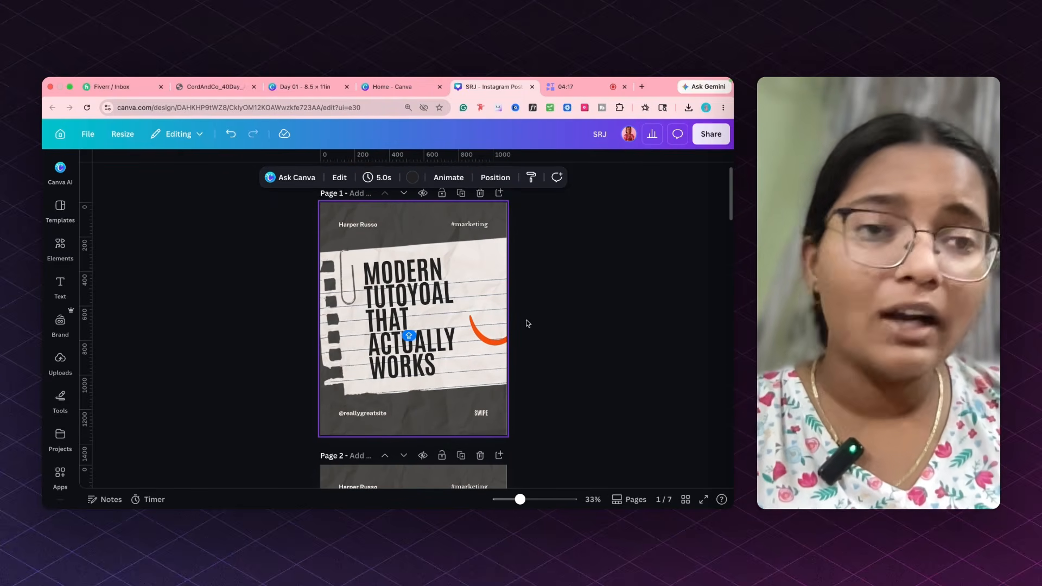
Add a print page of the type Poster (Portrait A2) after page 7.
scroll(524, 326, down, 15)
scroll(505, 333, down, 7)
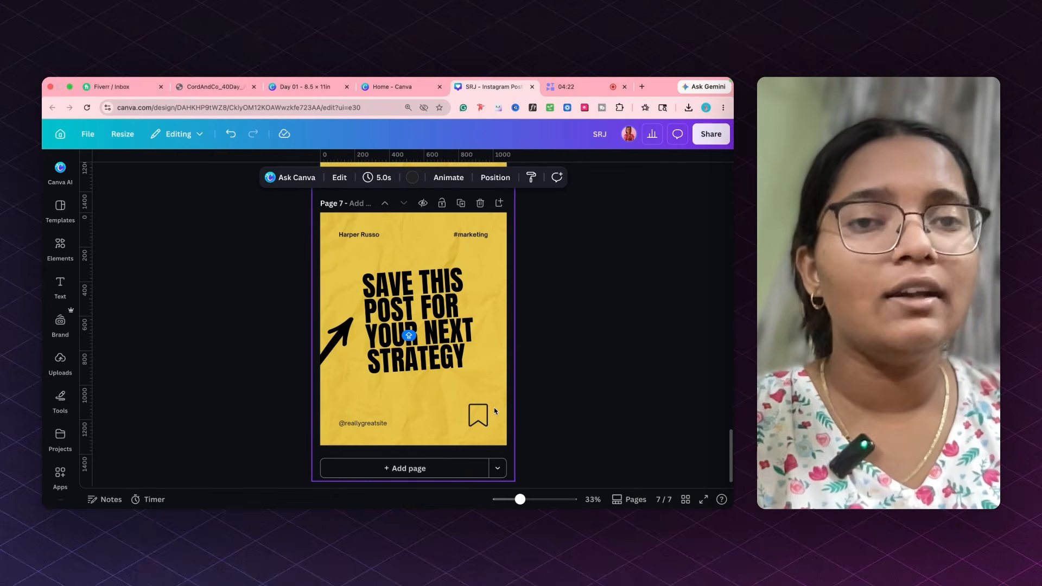
click(498, 470)
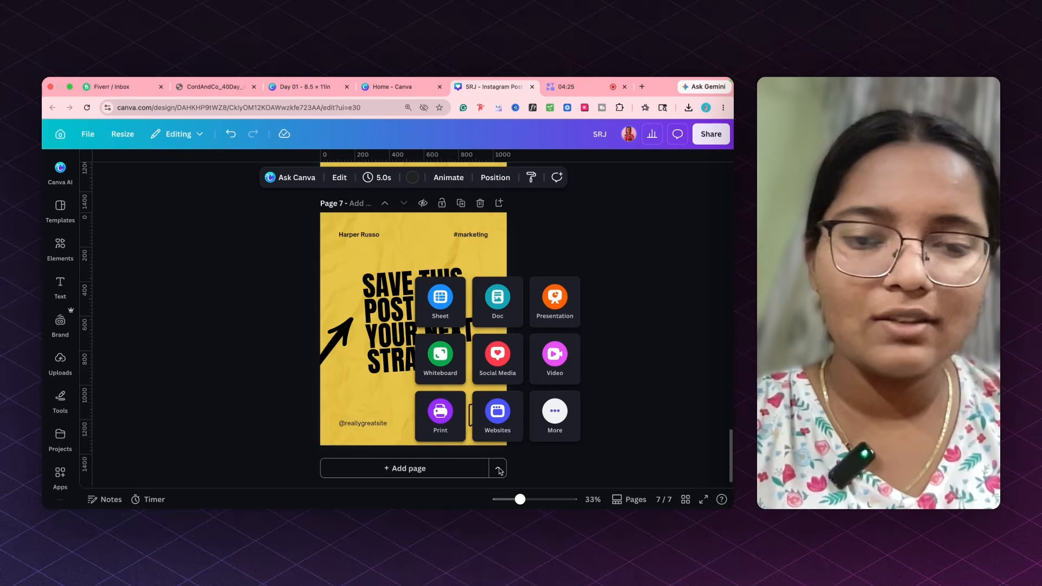
click(440, 414)
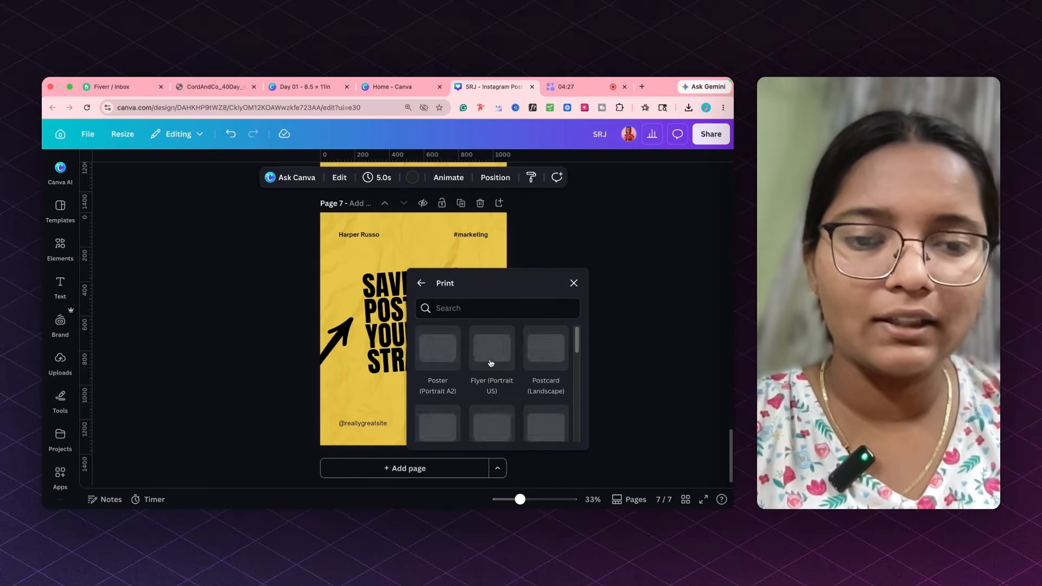
click(450, 365)
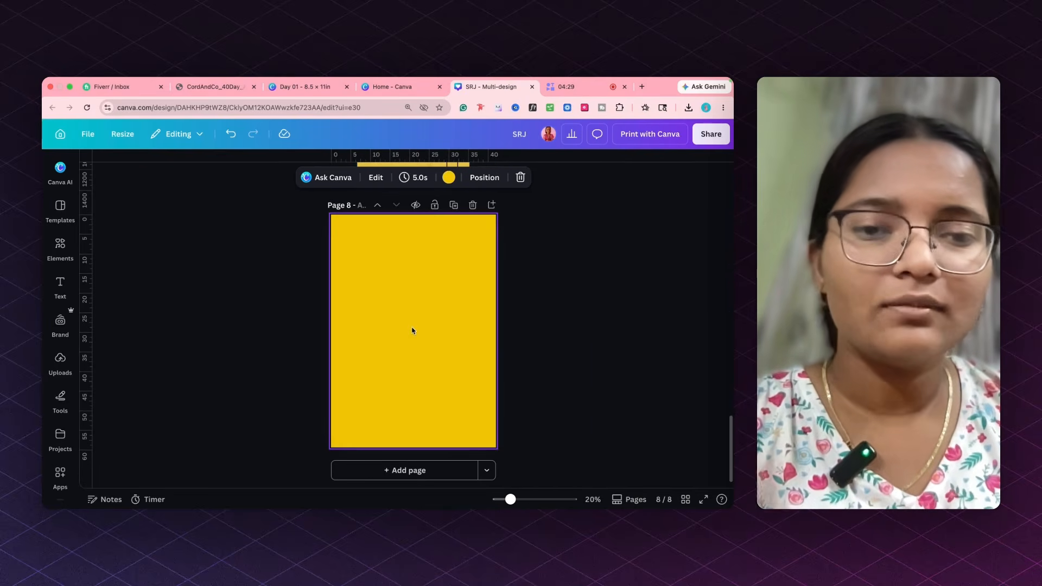
Clear the yellow background of the new poster page, delete the page and return to page 1.
key(Delete)
scroll(561, 373, up, 7)
scroll(526, 373, down, 7)
key(Caps_Lock)
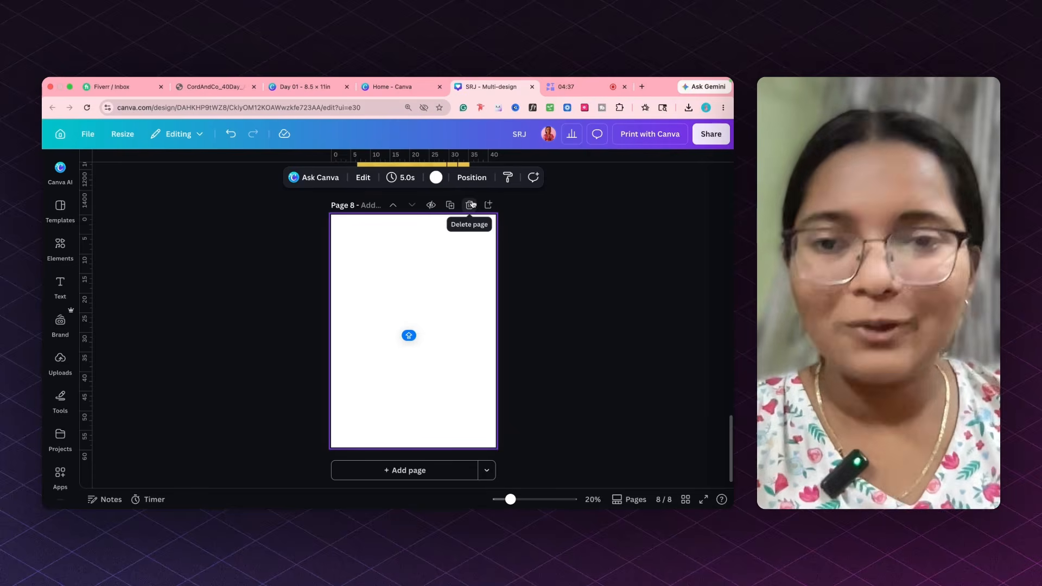
click(470, 205)
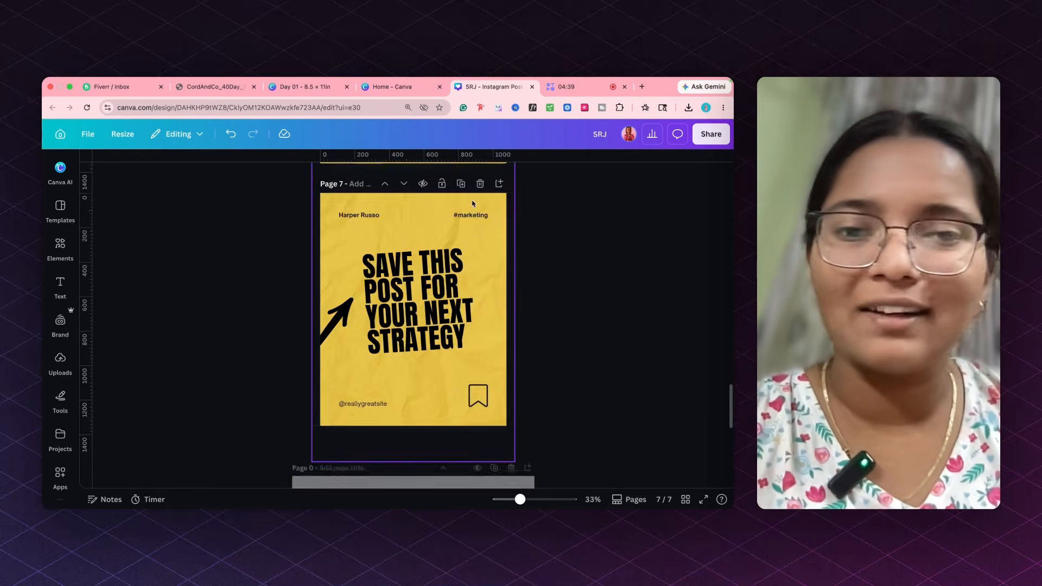
scroll(490, 243, up, 15)
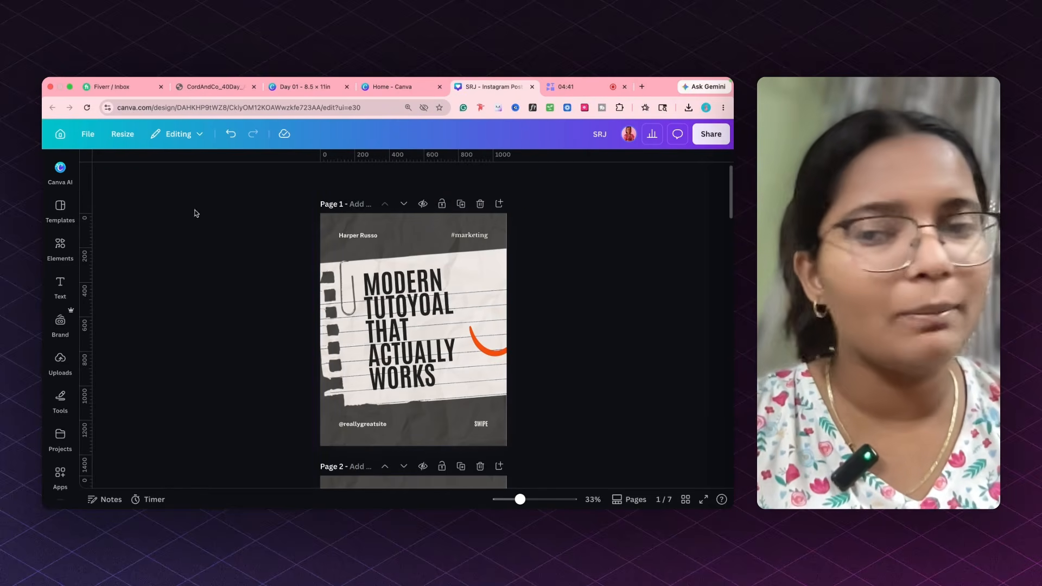
Copy the headline's style onto the author name text on page 1 and widen the name's text box.
click(409, 326)
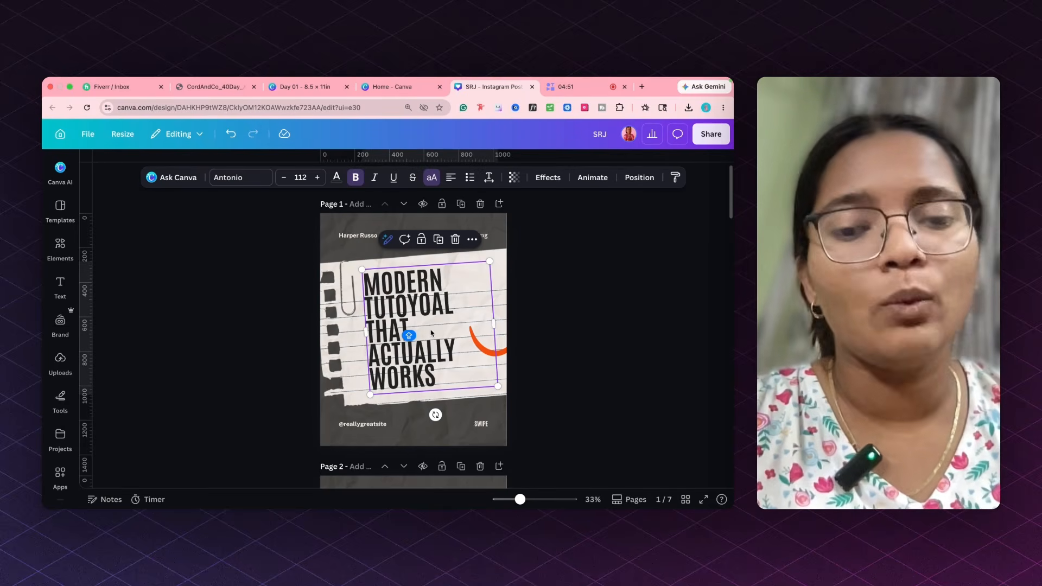
click(352, 237)
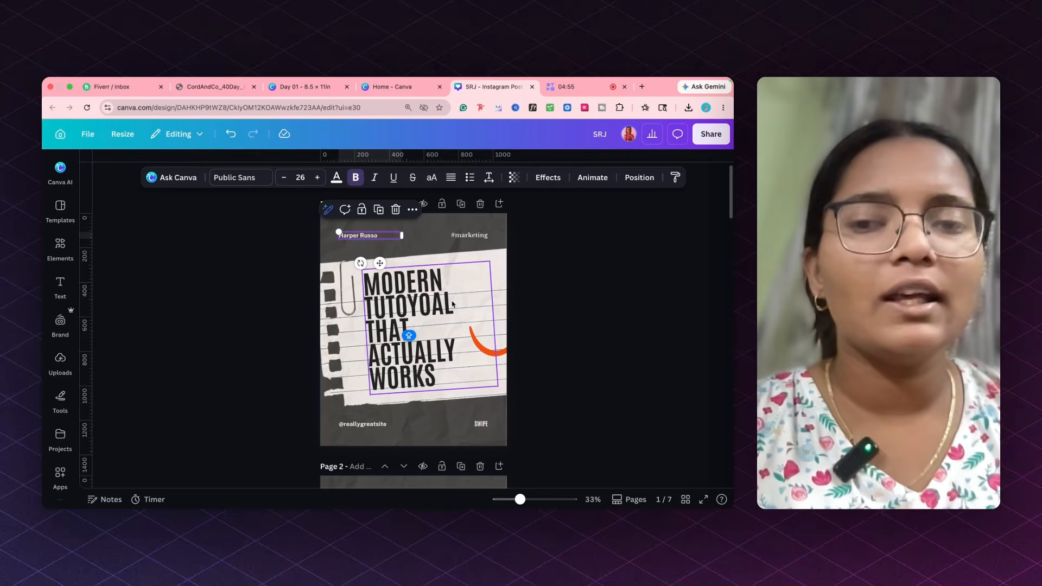
click(453, 304)
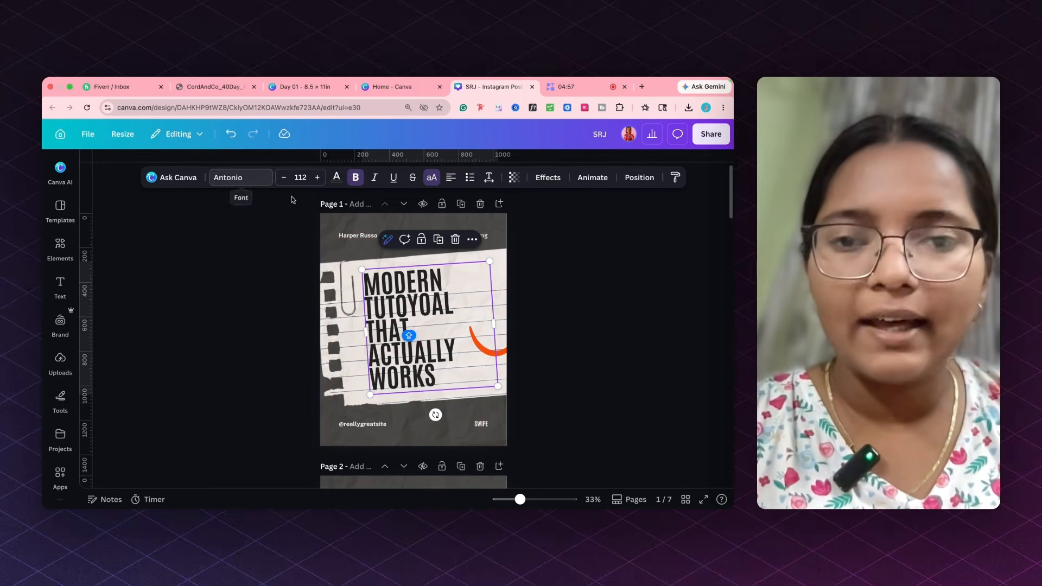
click(353, 236)
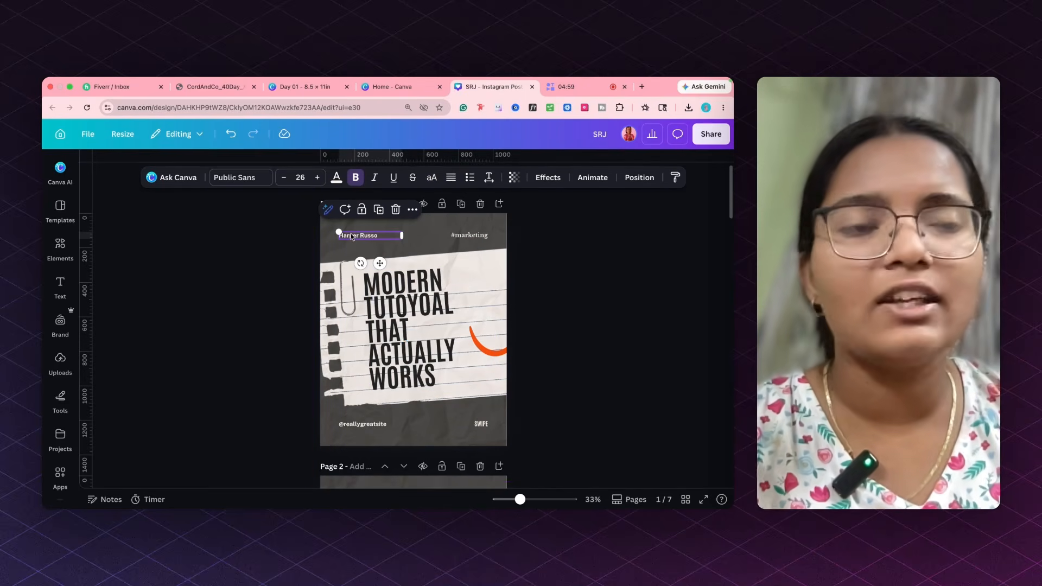
click(426, 301)
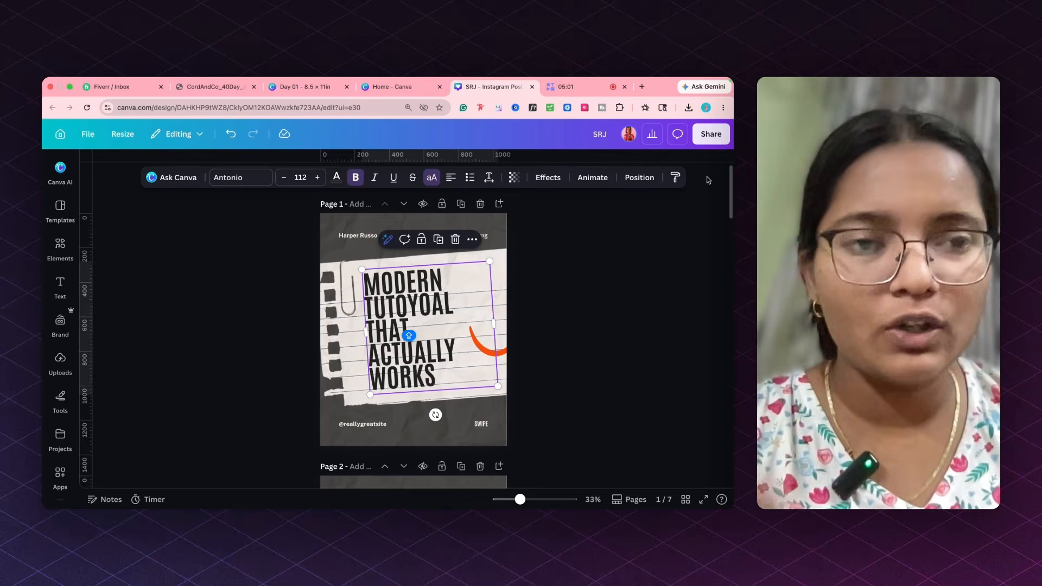
click(675, 178)
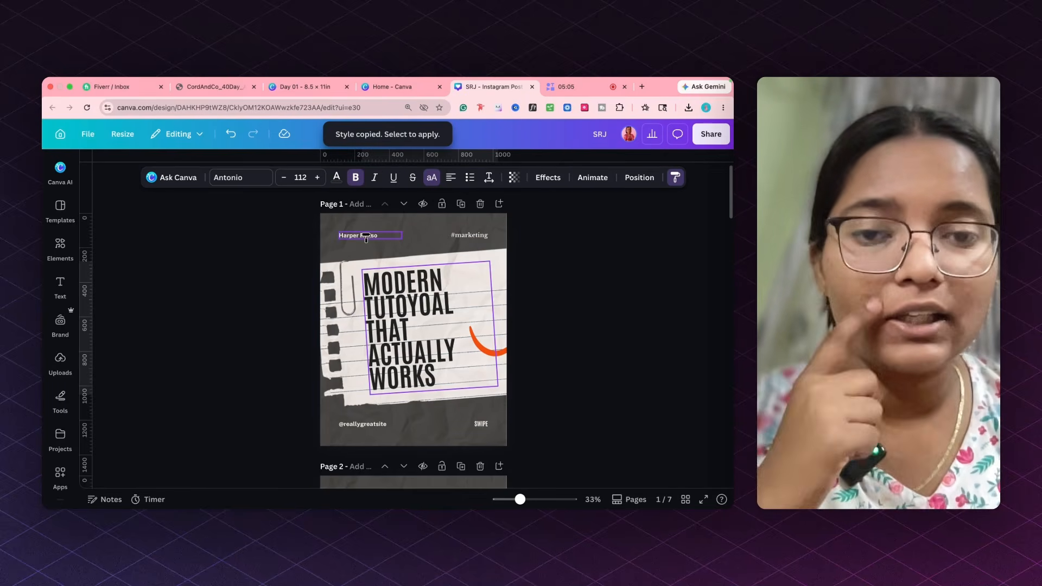
click(367, 237)
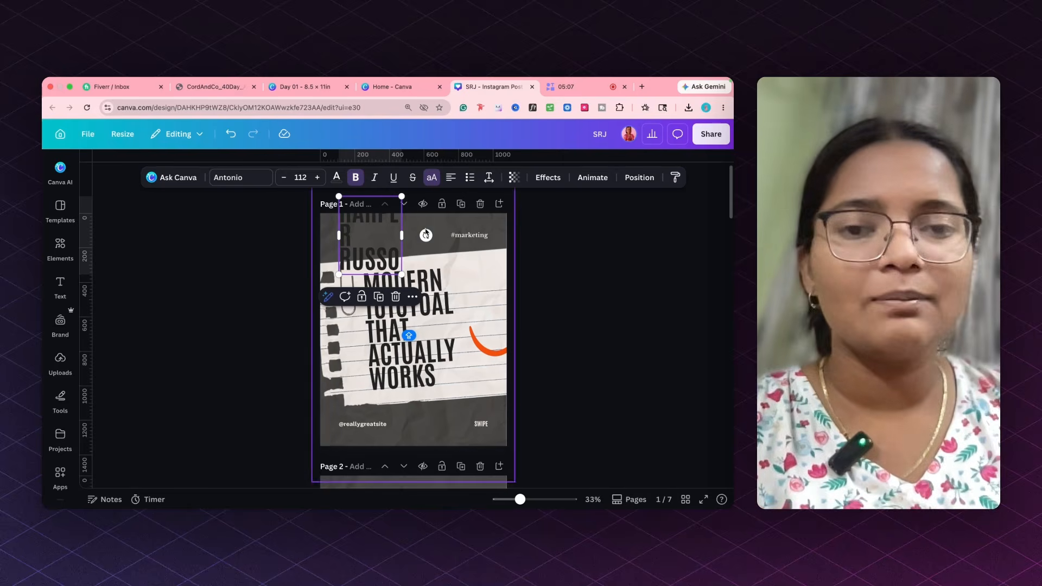
drag(401, 235, 457, 238)
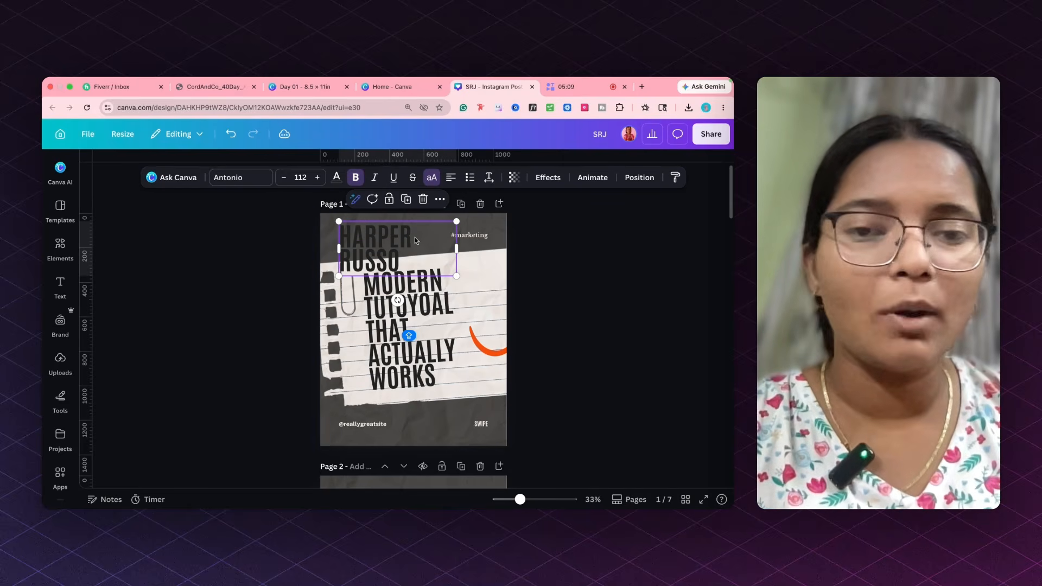
Undo the widening and the style change of the author name text.
click(230, 133)
click(231, 134)
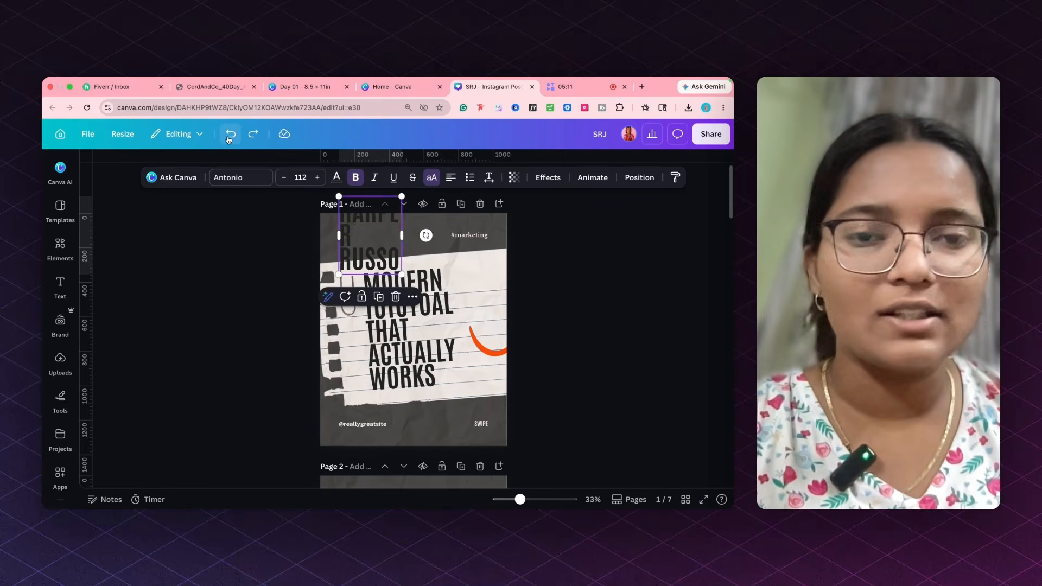
click(231, 133)
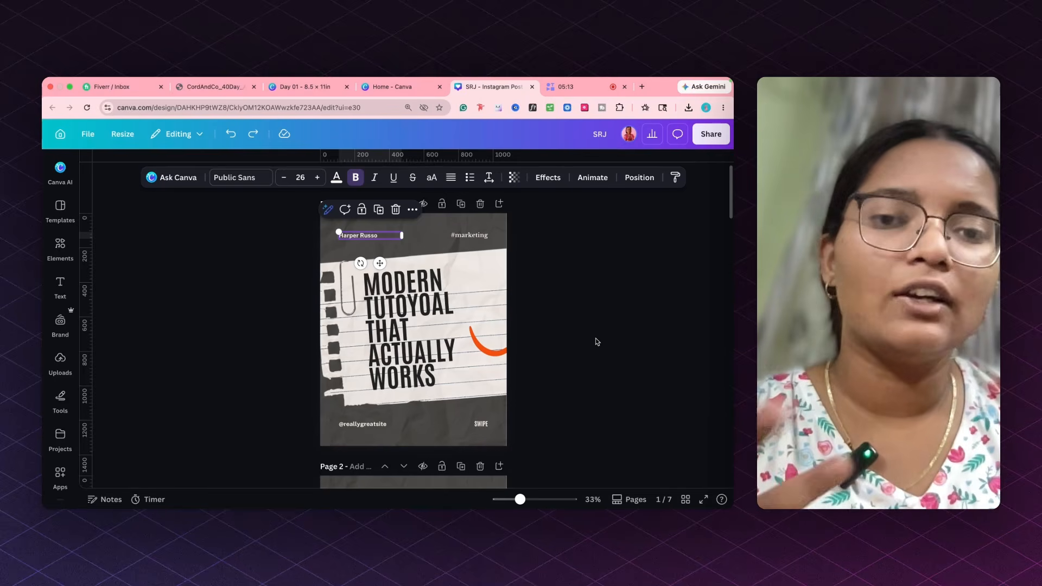
Copy the style of the SWIPE text onto the headline of page 1.
click(486, 426)
click(676, 177)
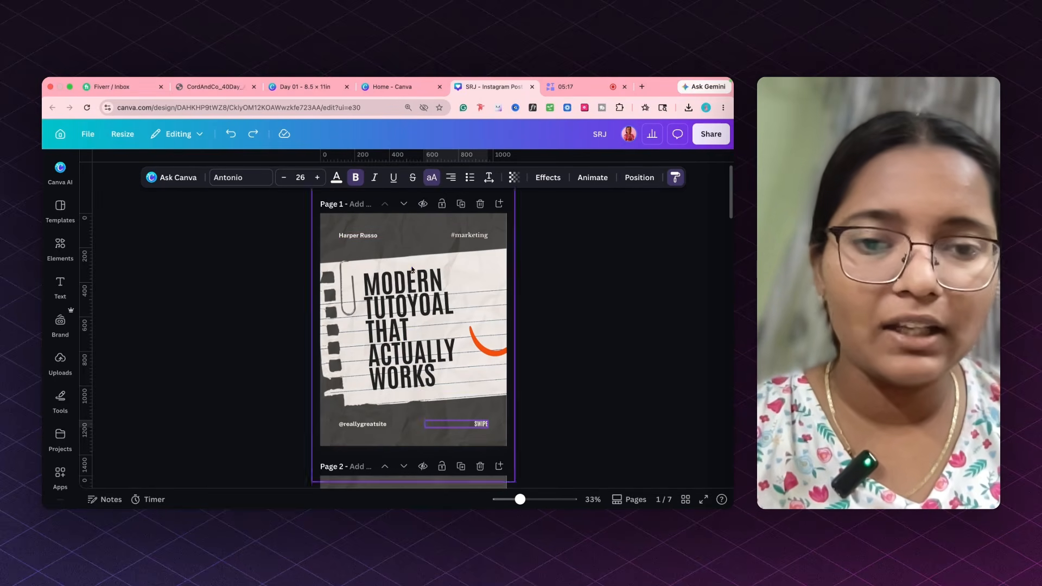
click(412, 304)
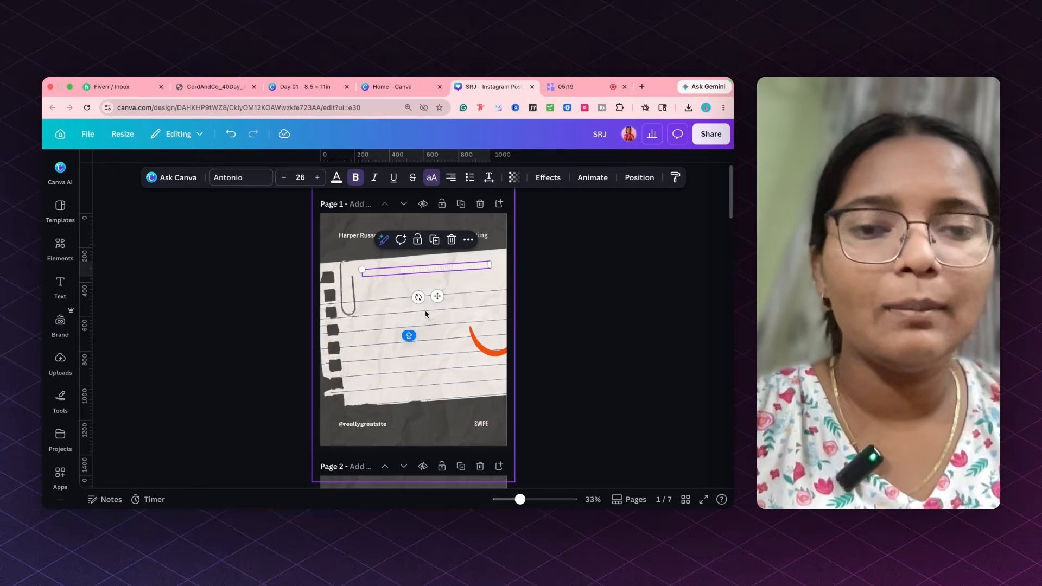
Try moving the paper background off page 1 and undo it together with the headline's style change.
click(421, 335)
drag(421, 335, 624, 340)
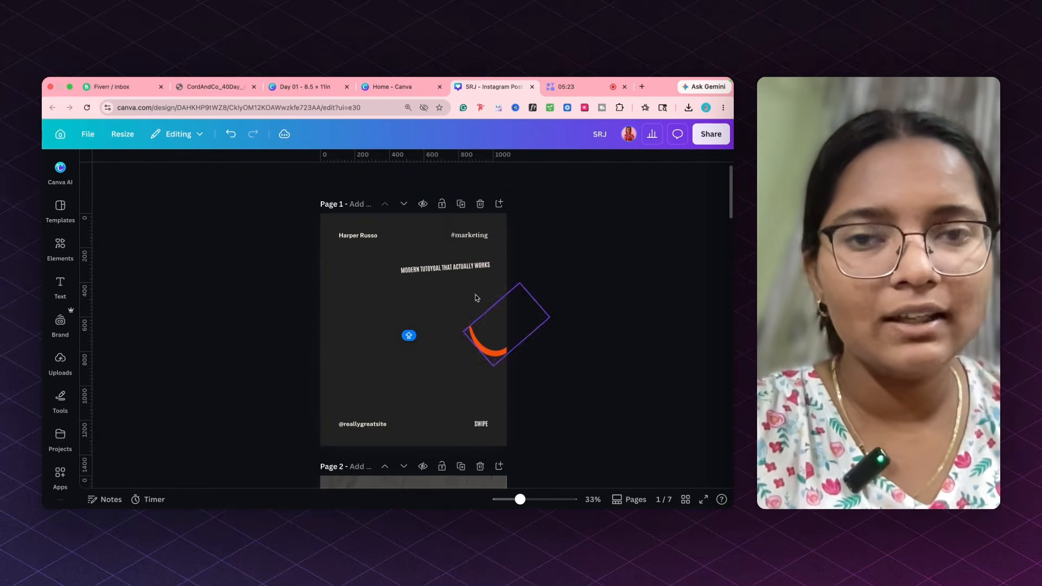
click(231, 133)
click(231, 134)
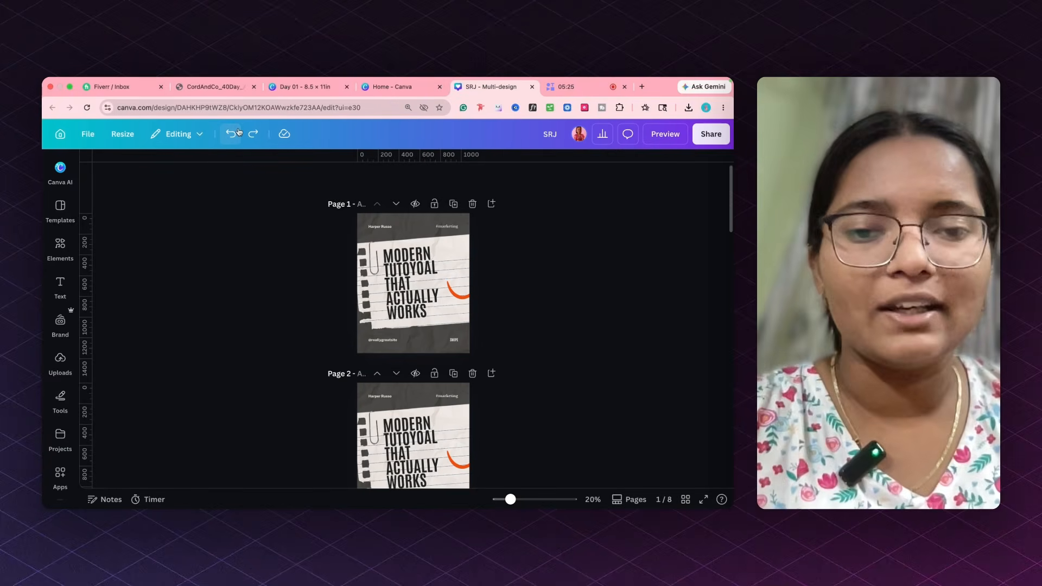
Try to crop the background image of page 1 from its upper edge.
scroll(396, 220, up, 5)
click(396, 220)
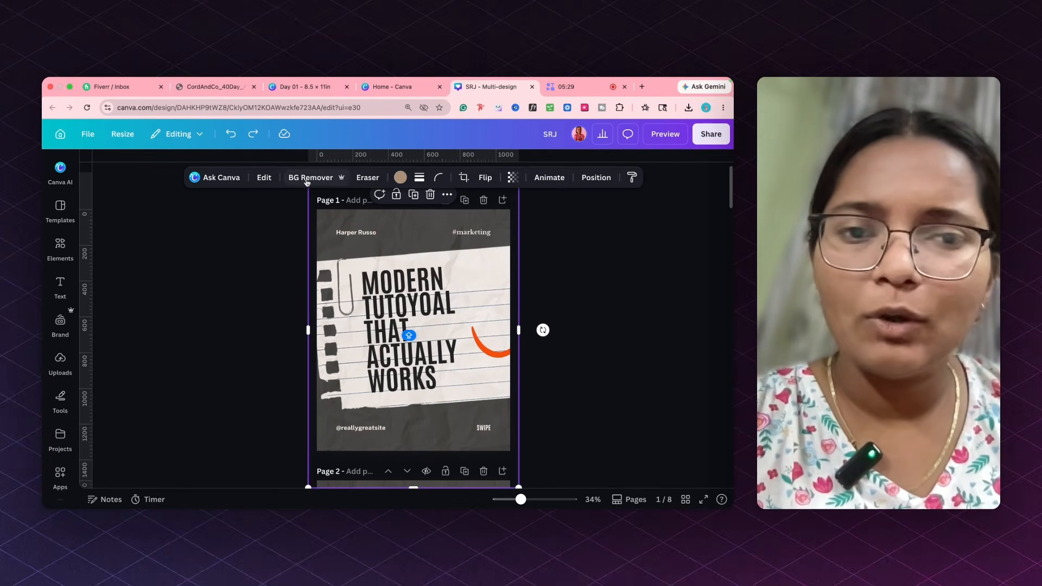
click(464, 178)
drag(542, 171, 558, 234)
click(601, 243)
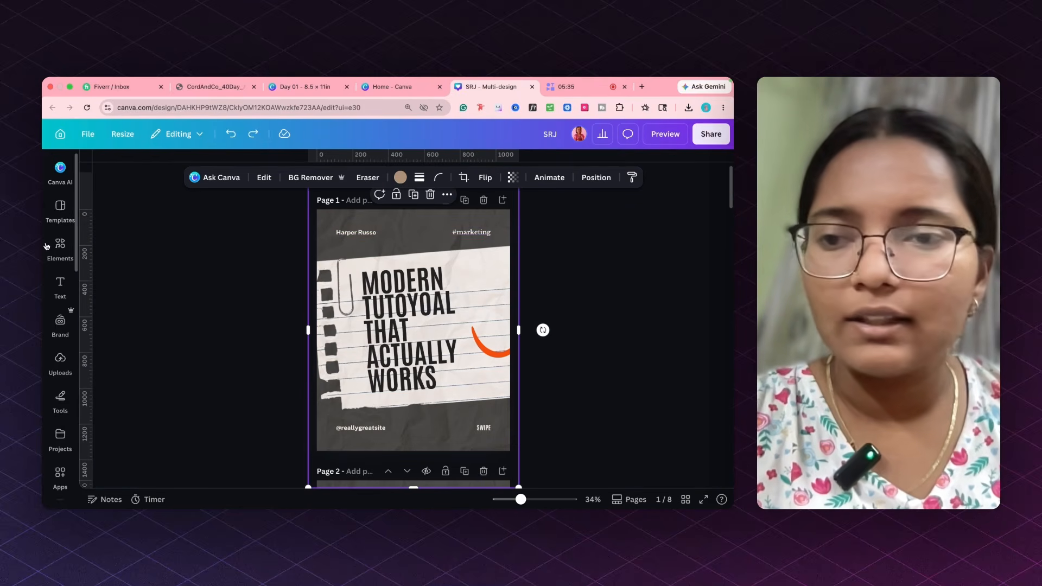
Search the elements for "stick figure" and limit the results to graphics.
click(68, 257)
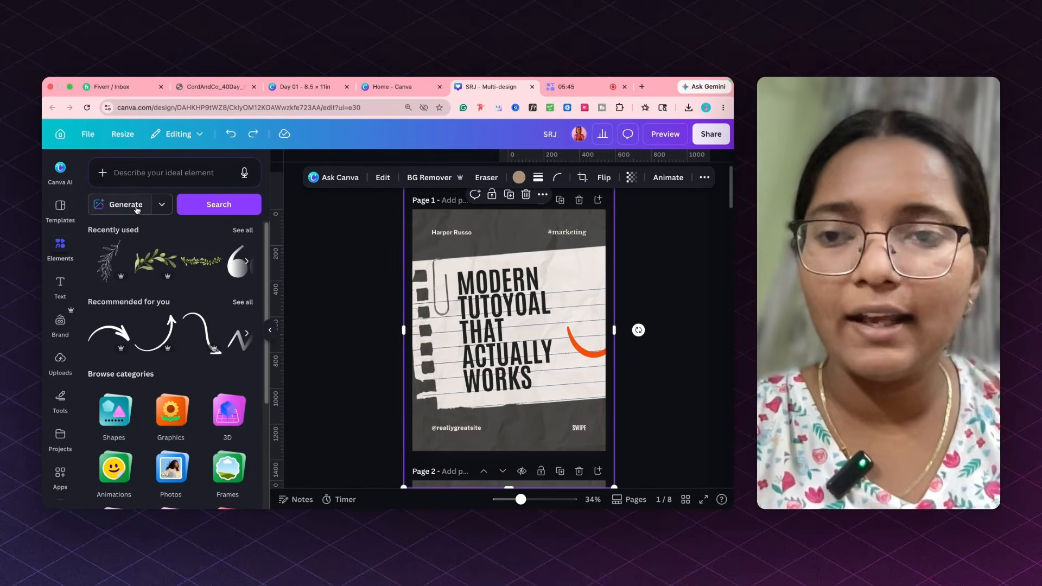
click(138, 180)
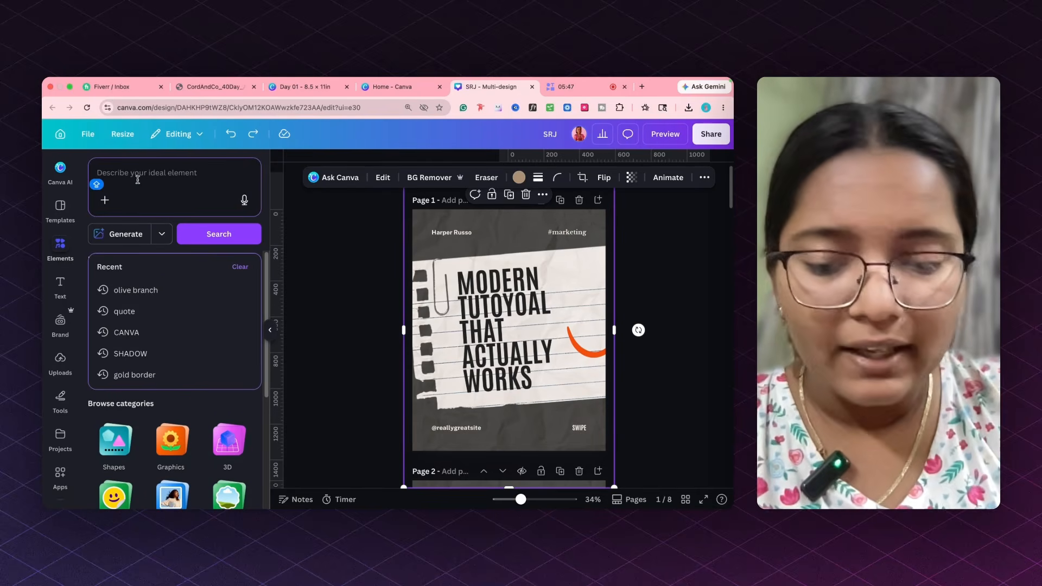
text(STICK)
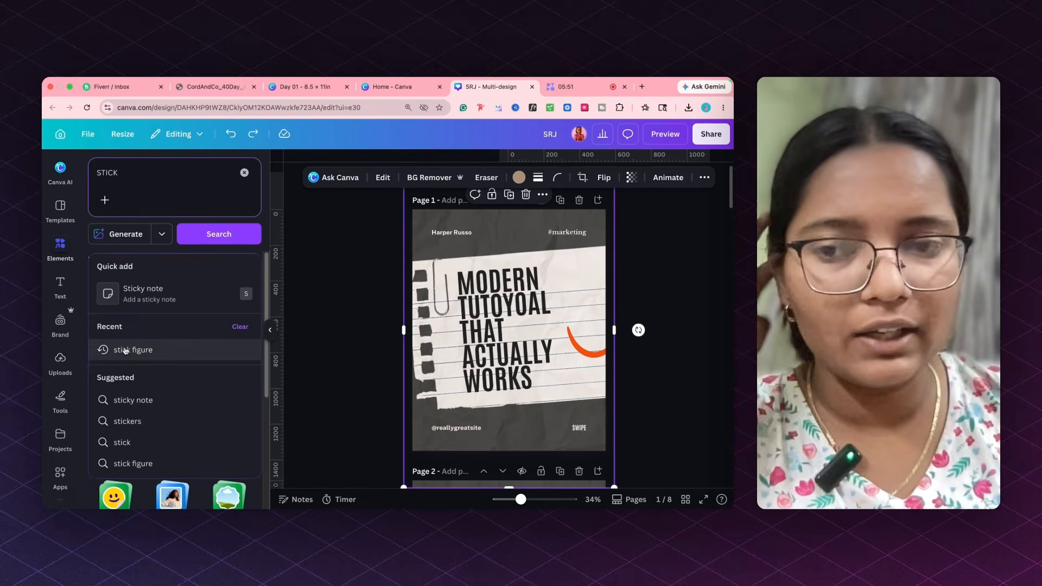
click(131, 350)
click(126, 262)
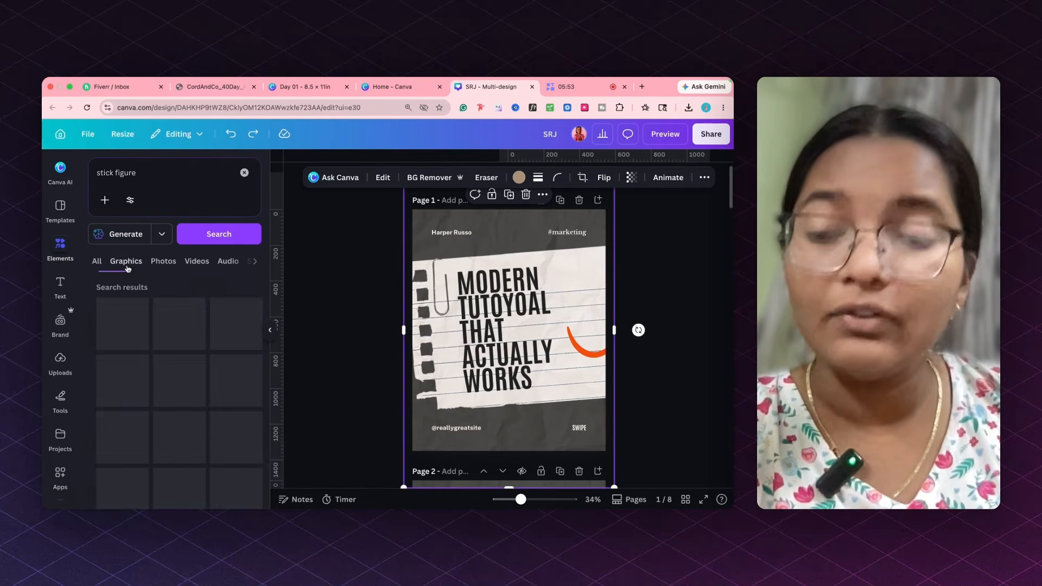
scroll(179, 412, down, 1)
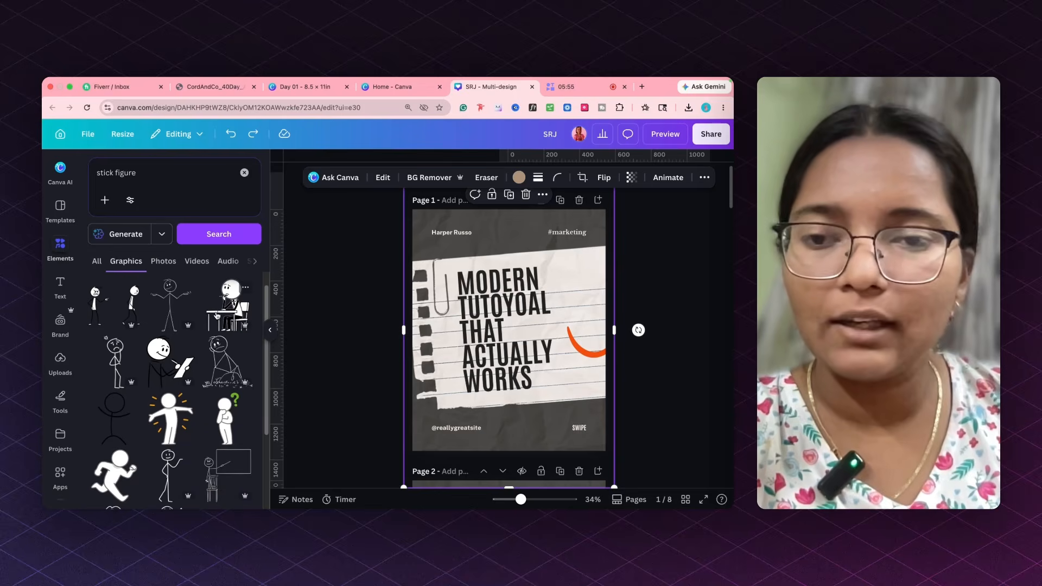
Add the graphic of a thinking stick figure seated at a desk and place it in page 1's lower right corner.
click(228, 304)
drag(432, 236, 494, 313)
drag(568, 354, 583, 383)
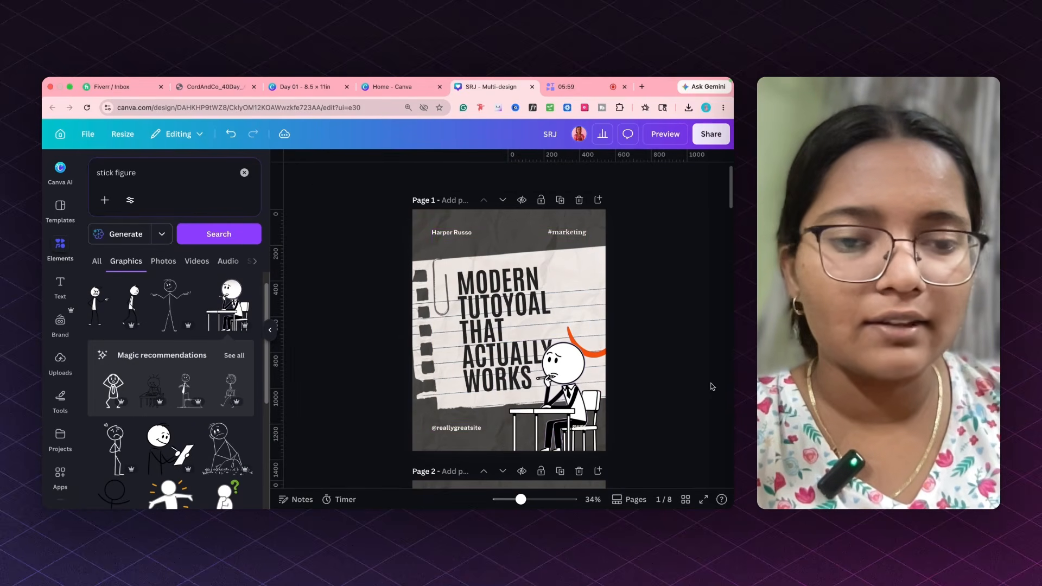
click(580, 428)
click(686, 409)
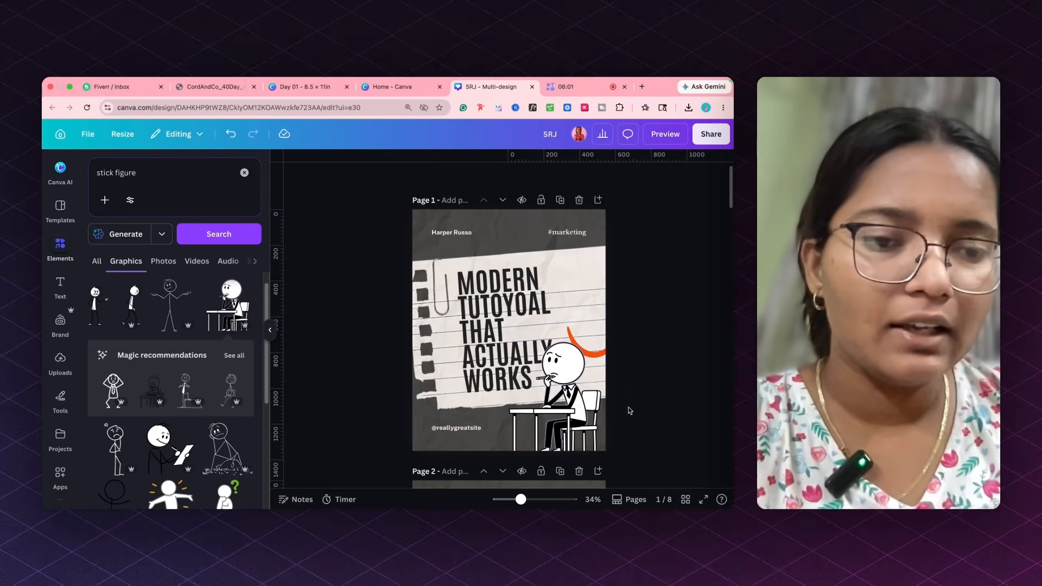
drag(579, 409, 592, 410)
click(672, 408)
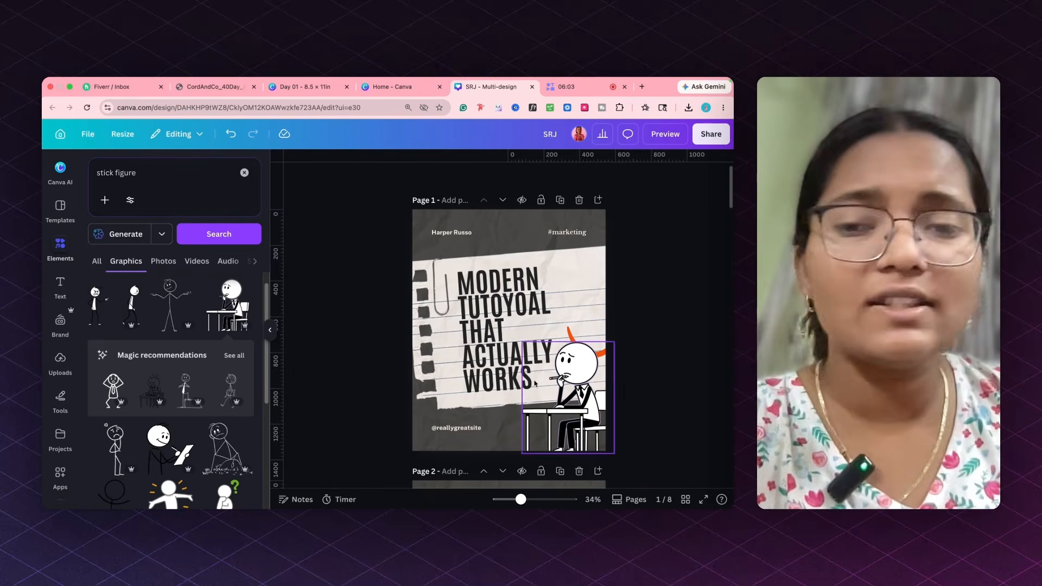
Add the smiling stick figure cutout from the photo results and place it just below #marketing on page 1.
click(162, 262)
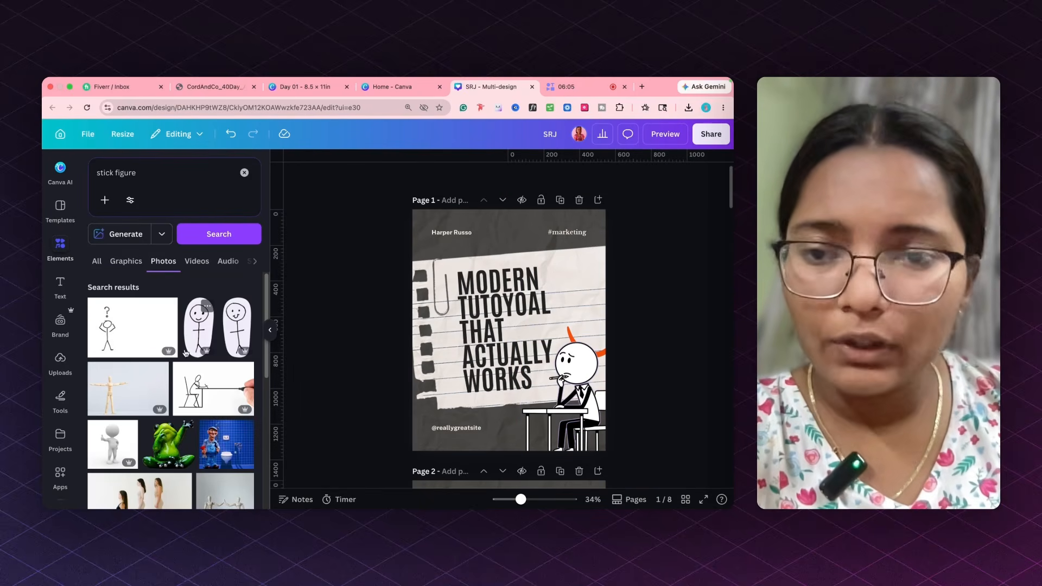
click(190, 335)
drag(563, 225, 577, 265)
click(712, 276)
Look through the video and shape results of the stick figure search.
click(198, 261)
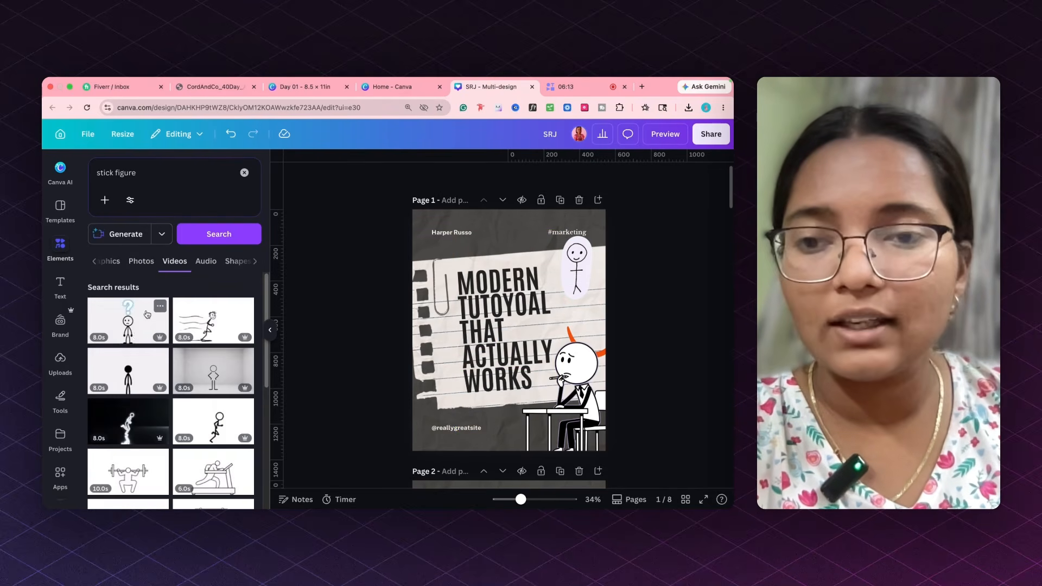
click(213, 261)
click(214, 263)
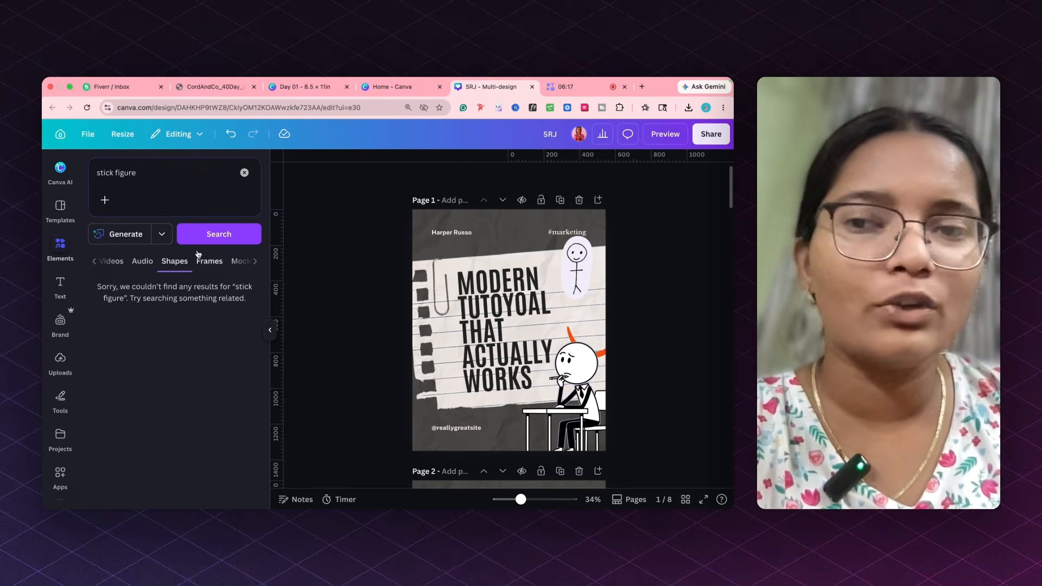
Search the shapes in the elements library for "OVAL".
click(164, 182)
text(o)
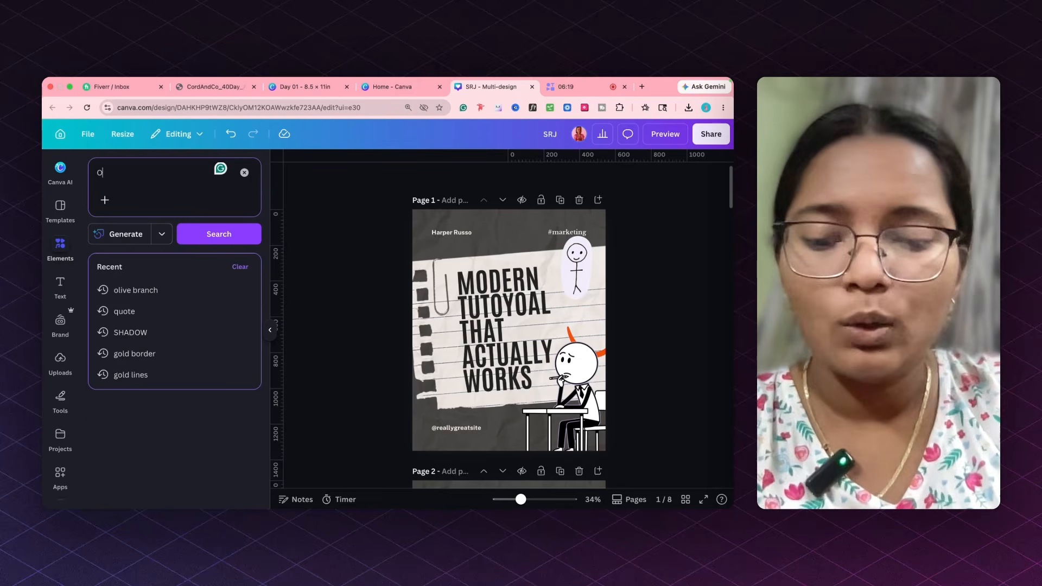
text(VAL)
key(Return)
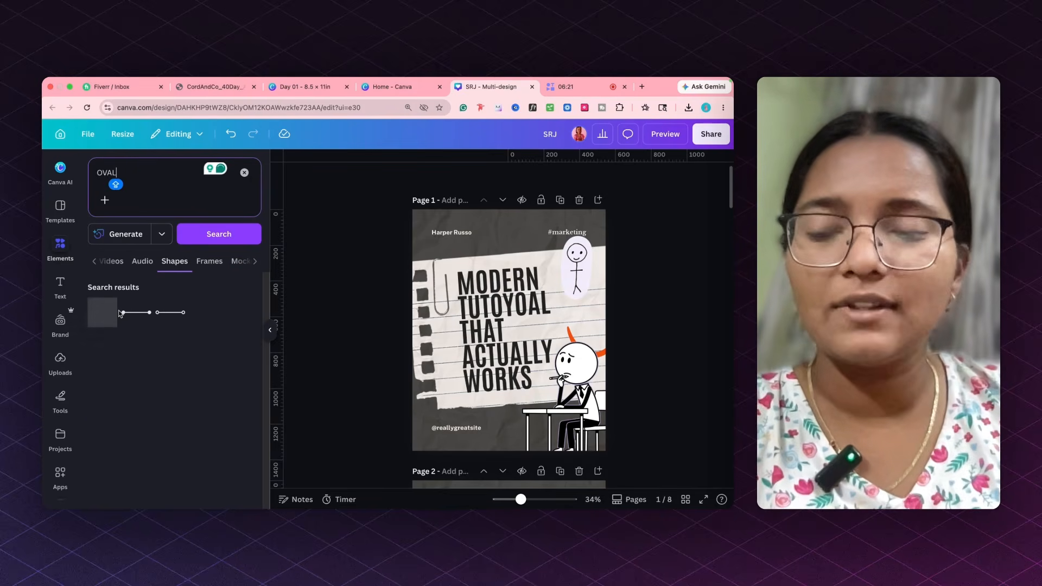
Replace the shape search term with "square" and run the search.
click(118, 174)
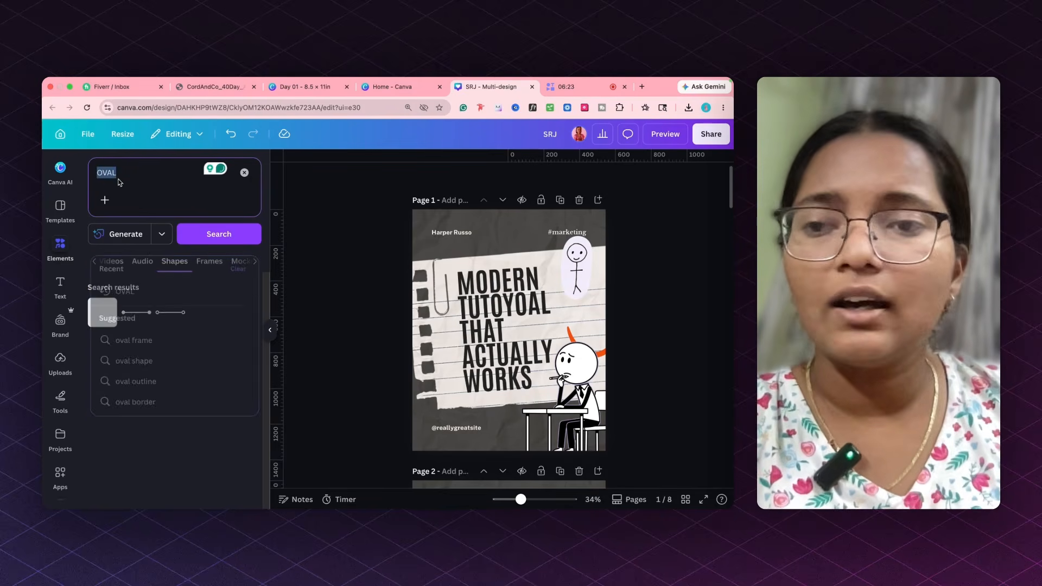
text(square)
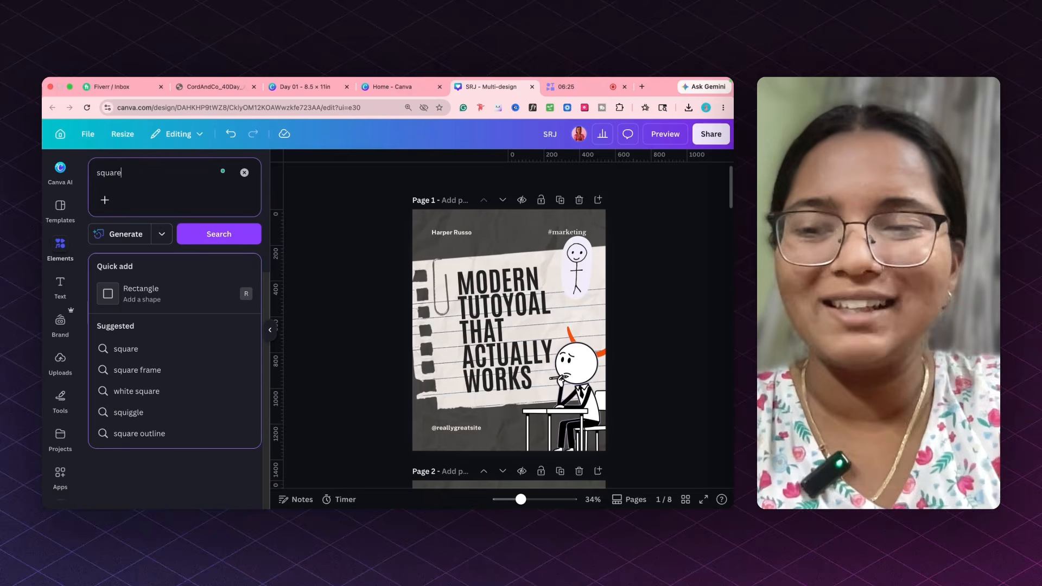
key(Return)
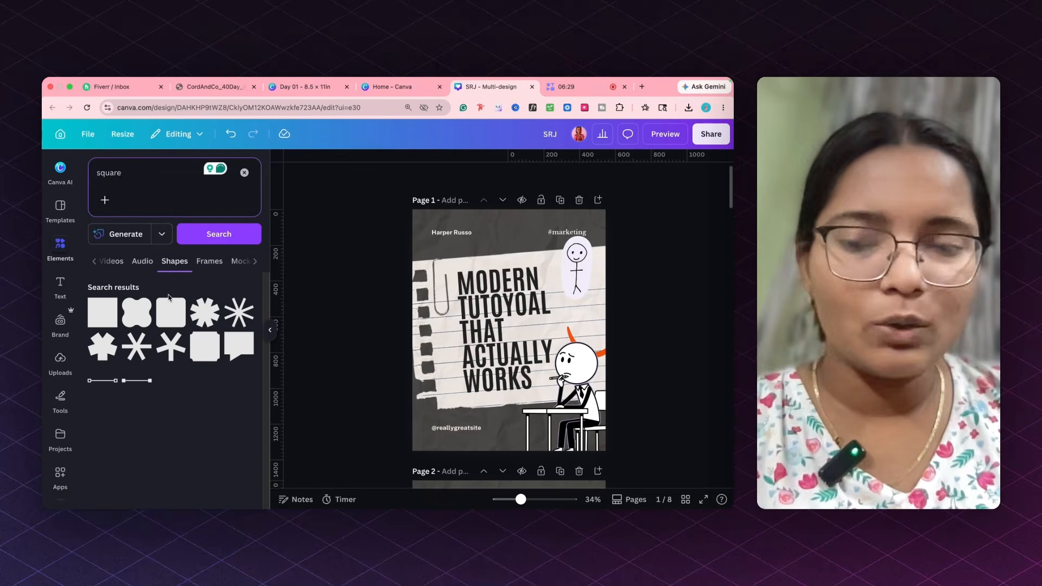
Insert a blank page after page 1 and add the plain square frame from the frame results to it.
click(209, 262)
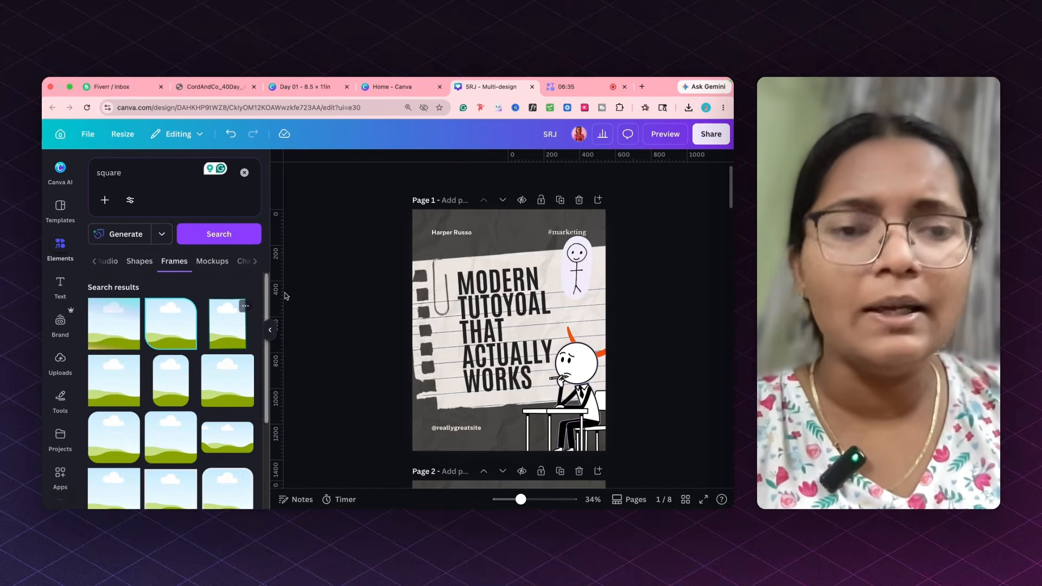
click(600, 200)
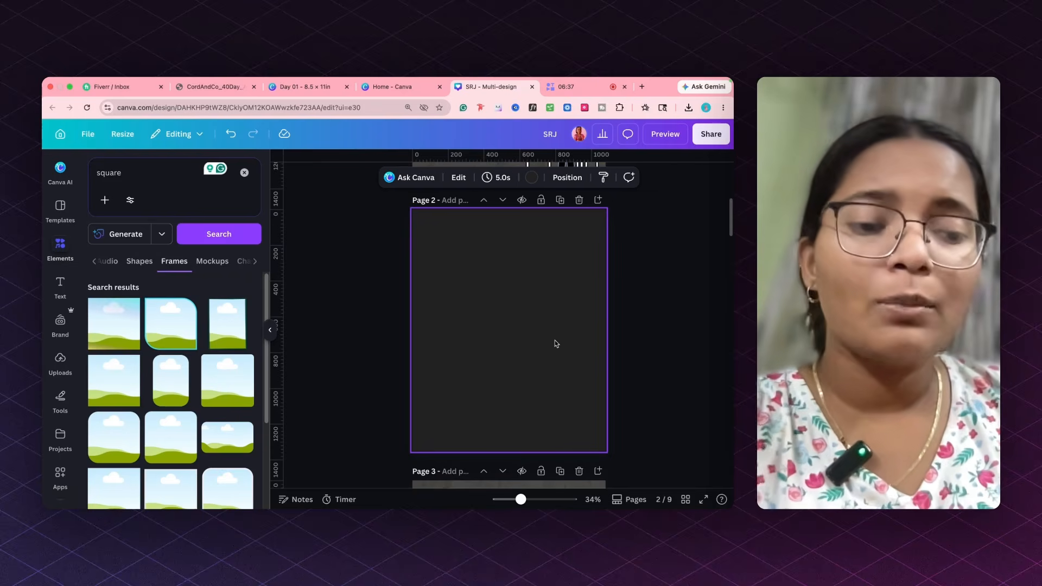
click(128, 345)
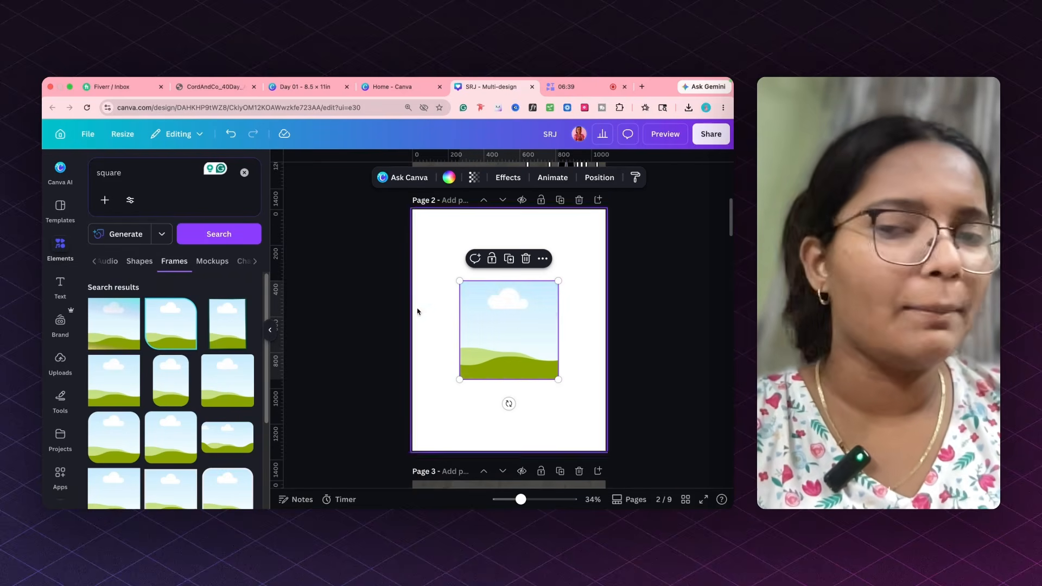
Fill the square frame on page 2 with the colourful puzzle cube photo from the "square" photo results.
click(94, 267)
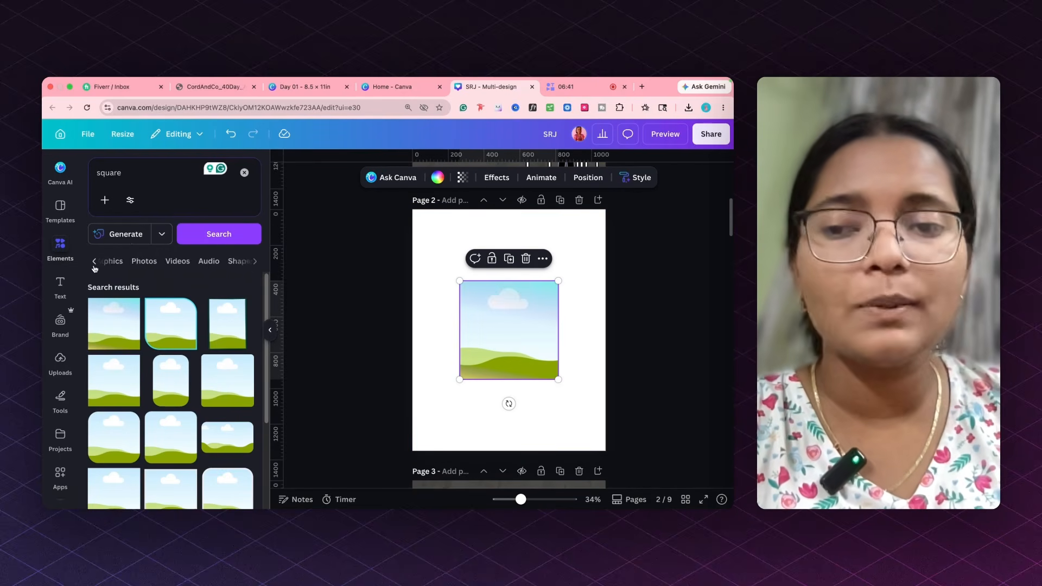
click(94, 262)
click(97, 262)
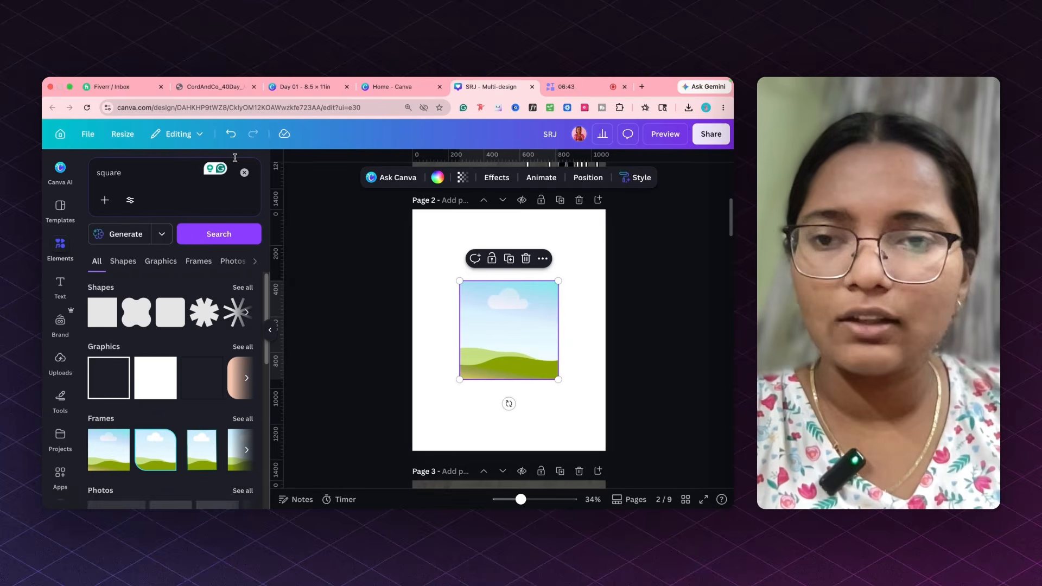
click(223, 260)
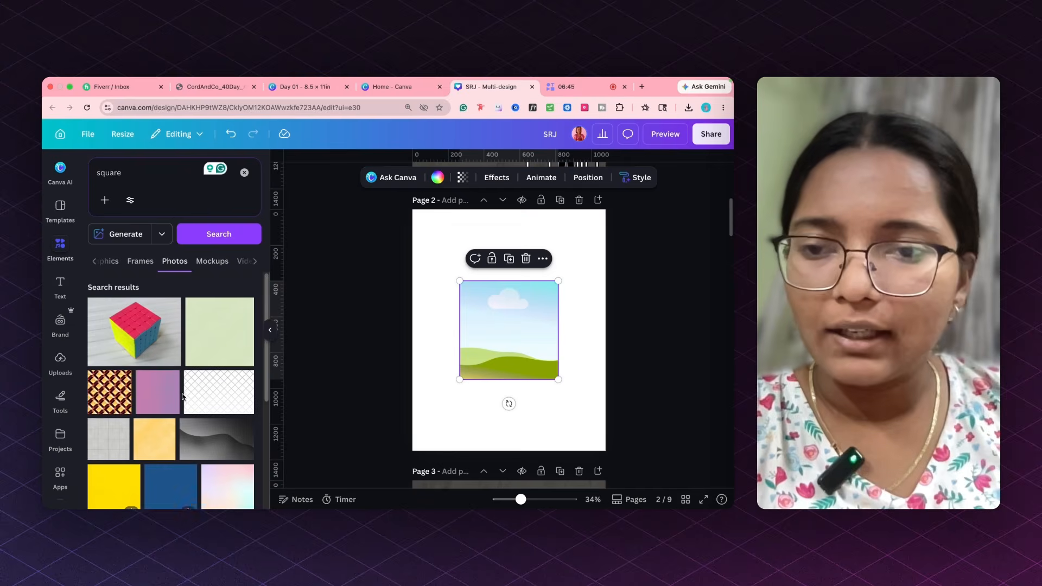
click(139, 315)
click(681, 371)
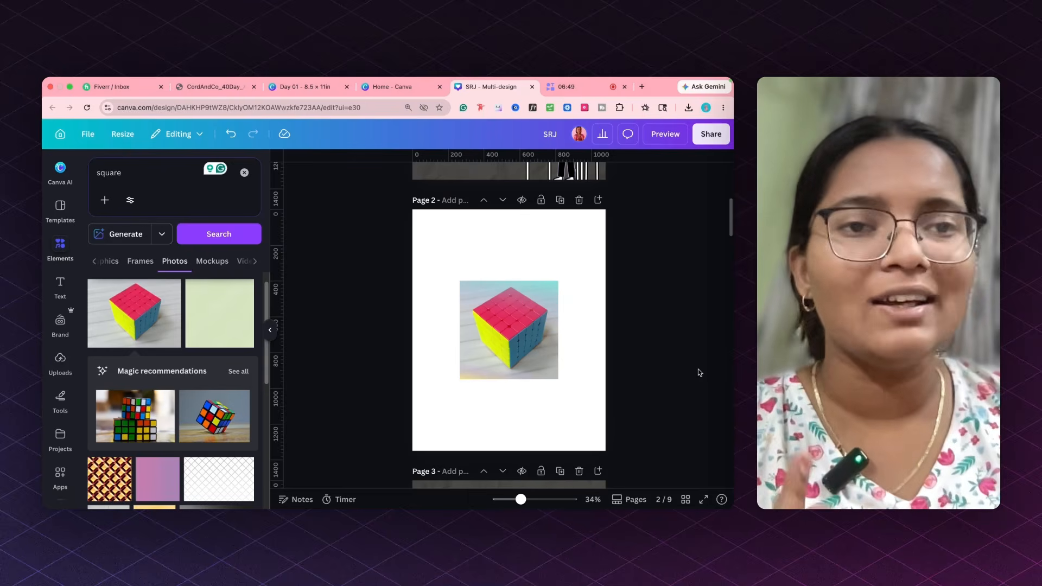
Move the frame to the upper part of page 2 and replace its photo with the pink-purple gradient.
drag(550, 371, 548, 319)
drag(203, 426, 467, 304)
drag(151, 485, 502, 277)
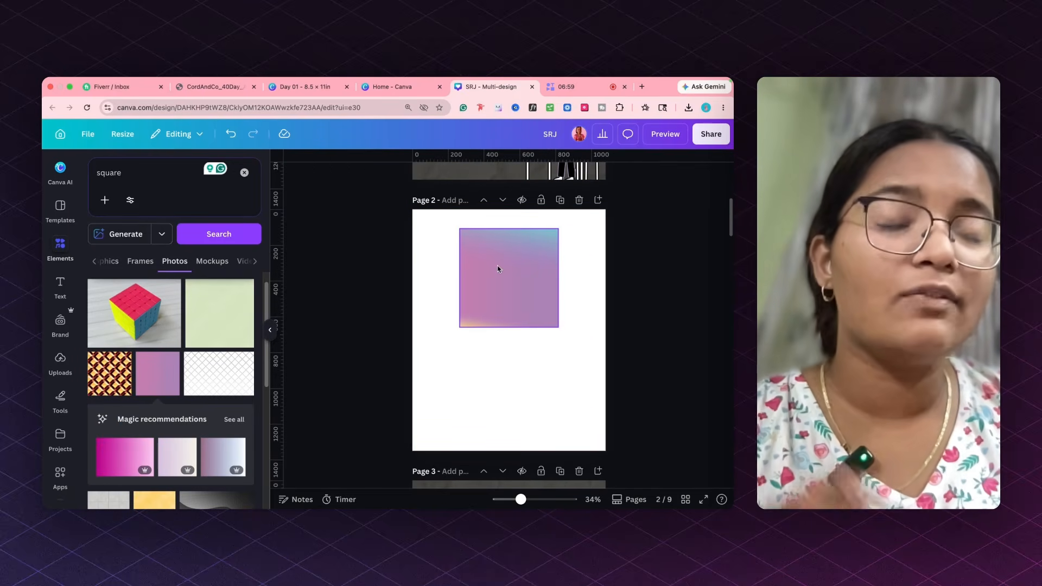
double_click(498, 268)
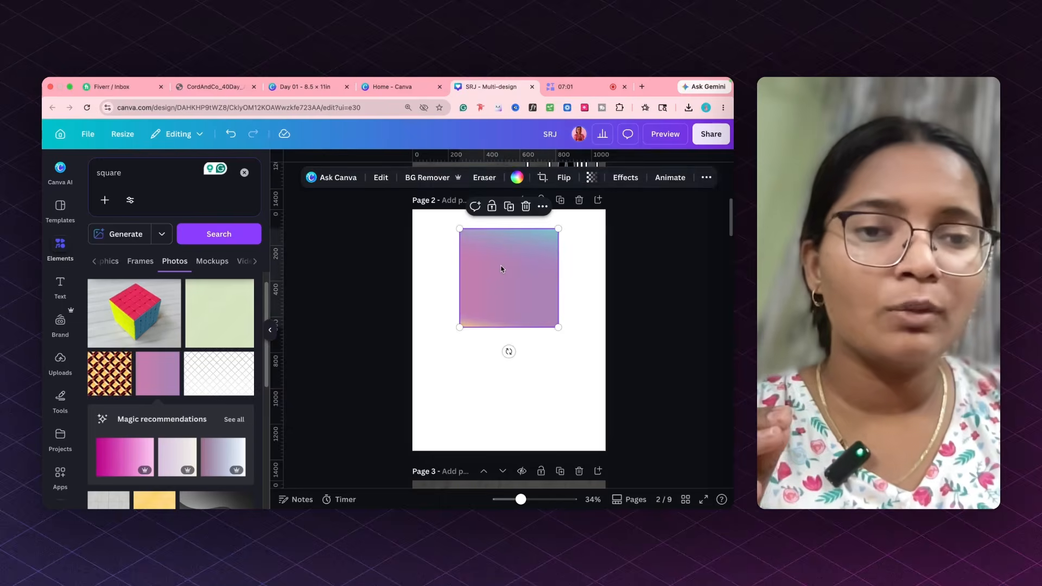
drag(510, 293, 573, 284)
click(631, 297)
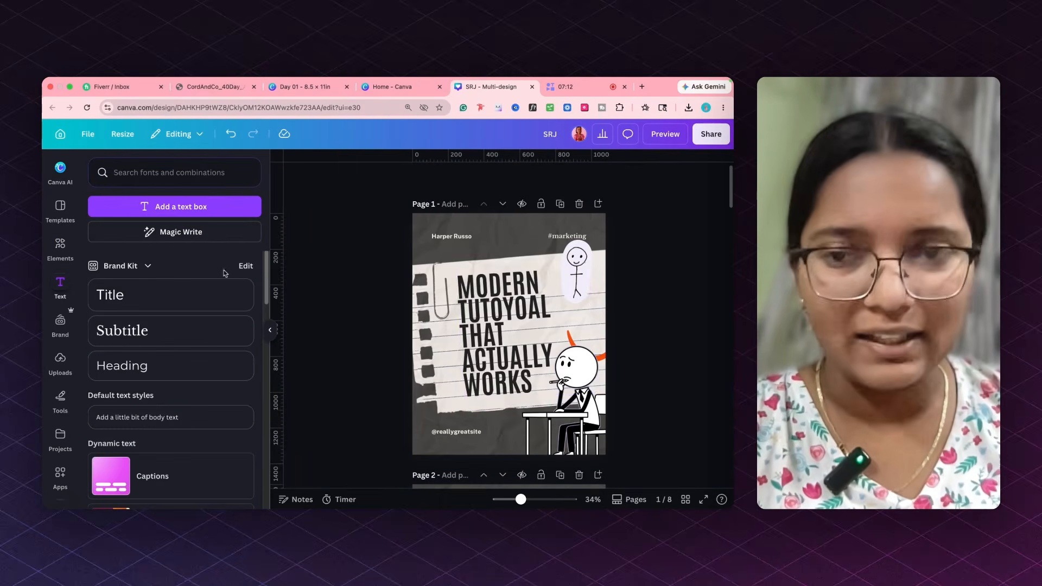
Insert a blank page after page 1 and add a text box near its top, enlarged to about size 59.7.
click(598, 204)
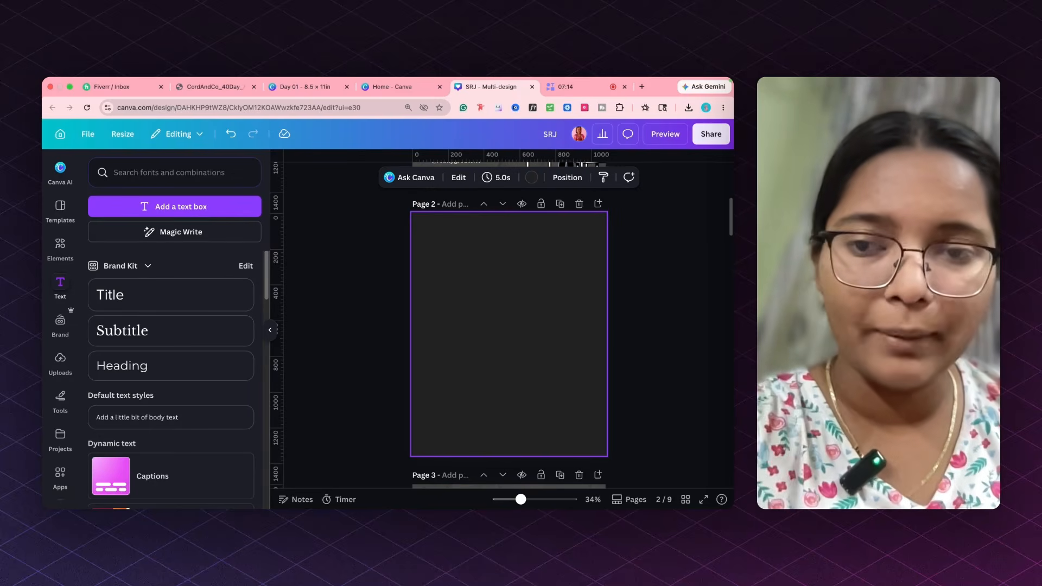
click(168, 210)
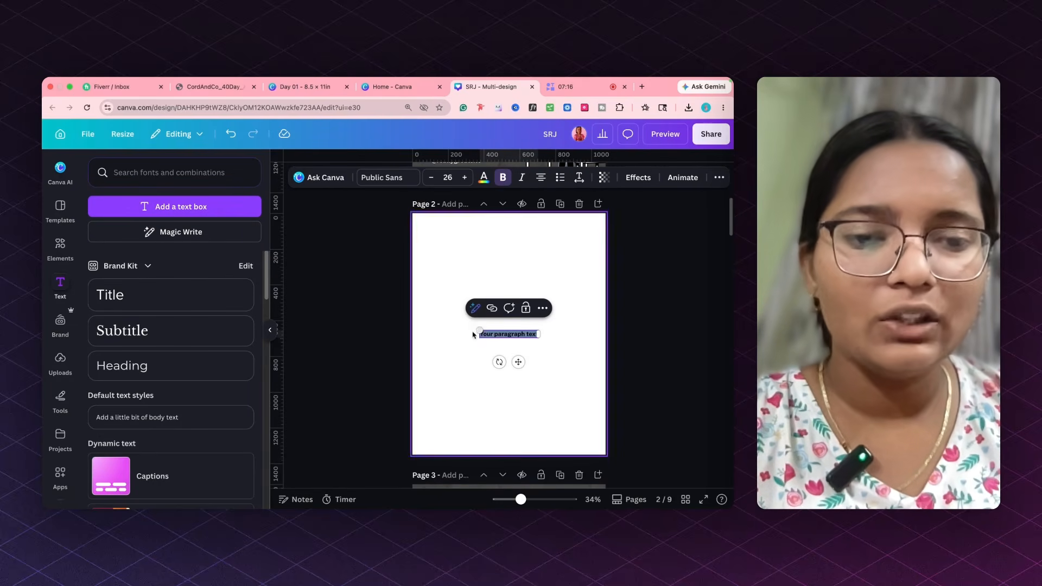
drag(480, 329, 402, 320)
drag(490, 328, 532, 242)
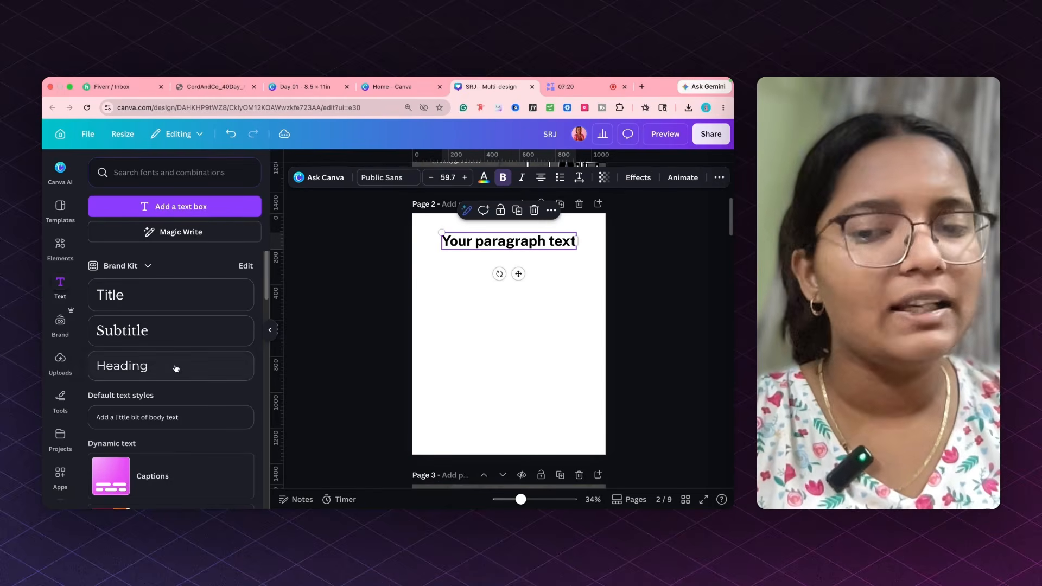
Try adding page numbers to all pages, check them through the design, and undo the addition.
scroll(154, 396, down, 5)
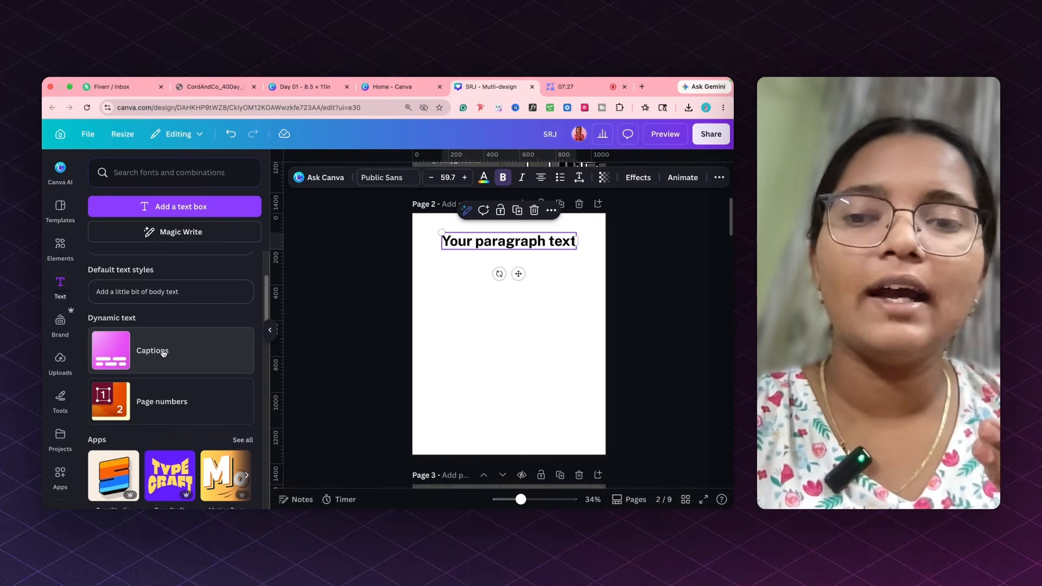
click(223, 400)
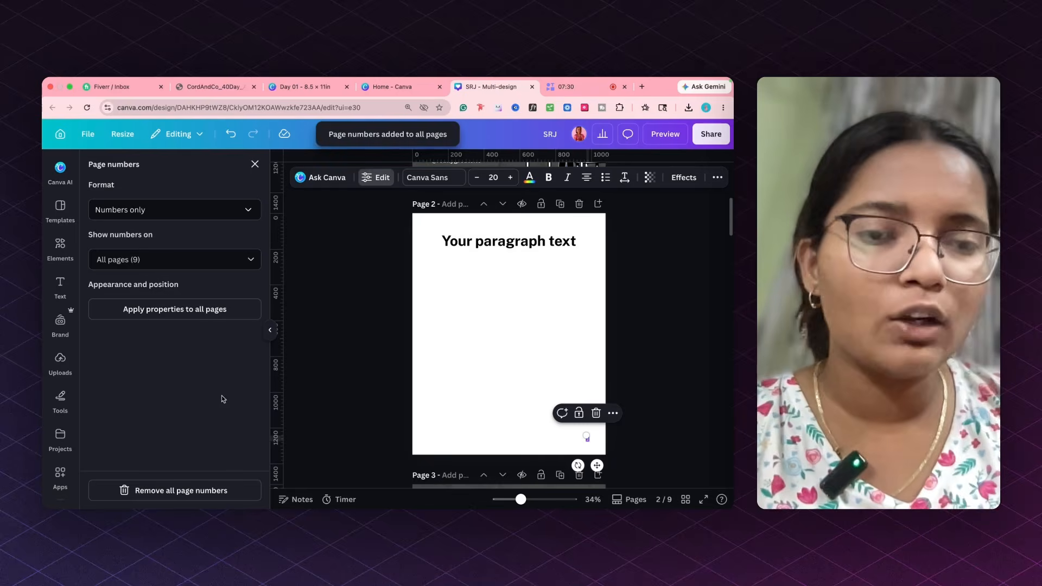
scroll(618, 372, down, 15)
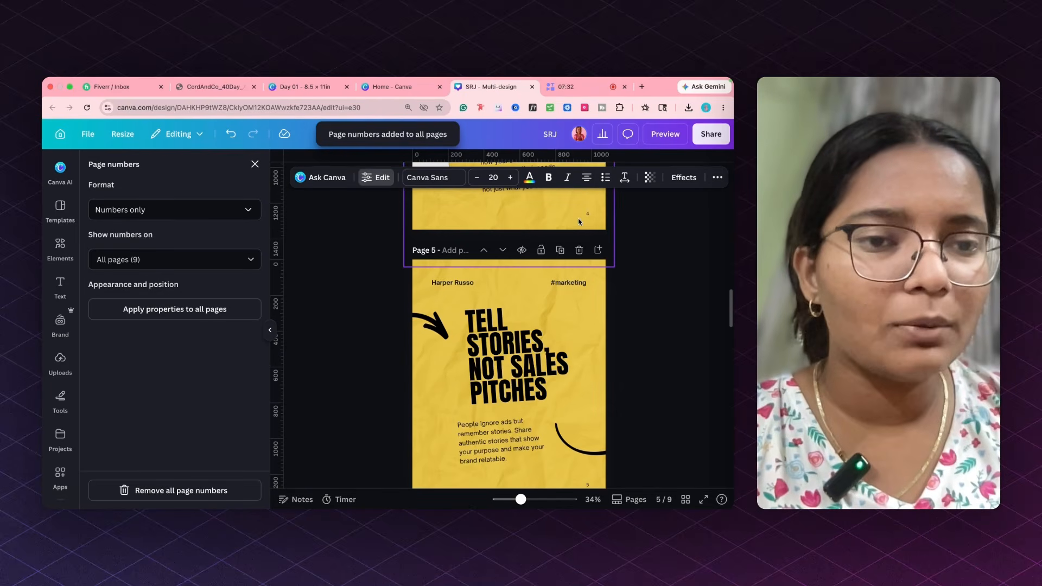
scroll(599, 277, down, 5)
scroll(449, 240, up, 20)
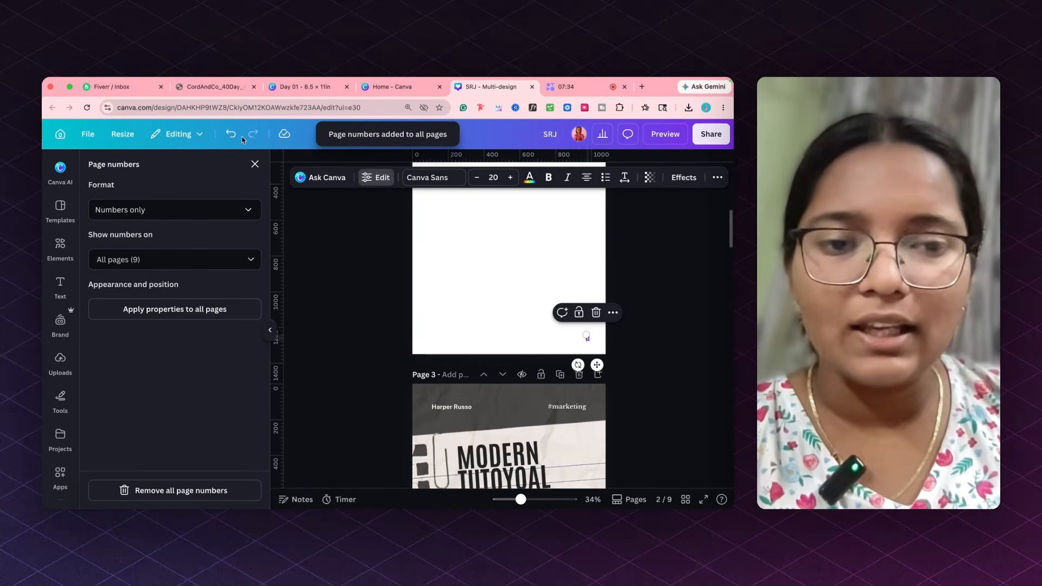
click(235, 139)
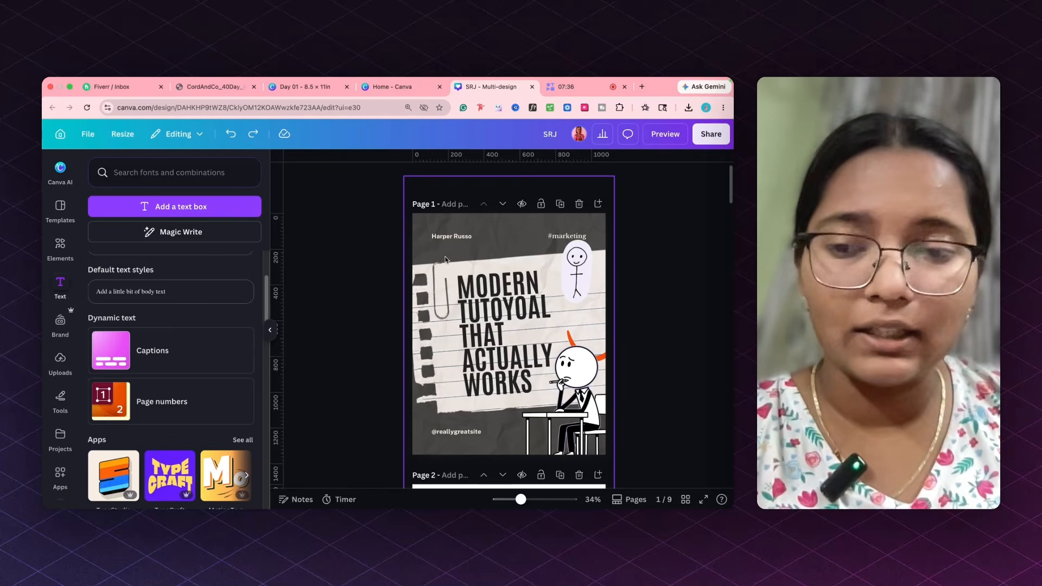
Open the TypeStudio text app, choose the SMART NEON template and replace its text with "srj".
scroll(299, 289, down, 5)
scroll(118, 319, up, 2)
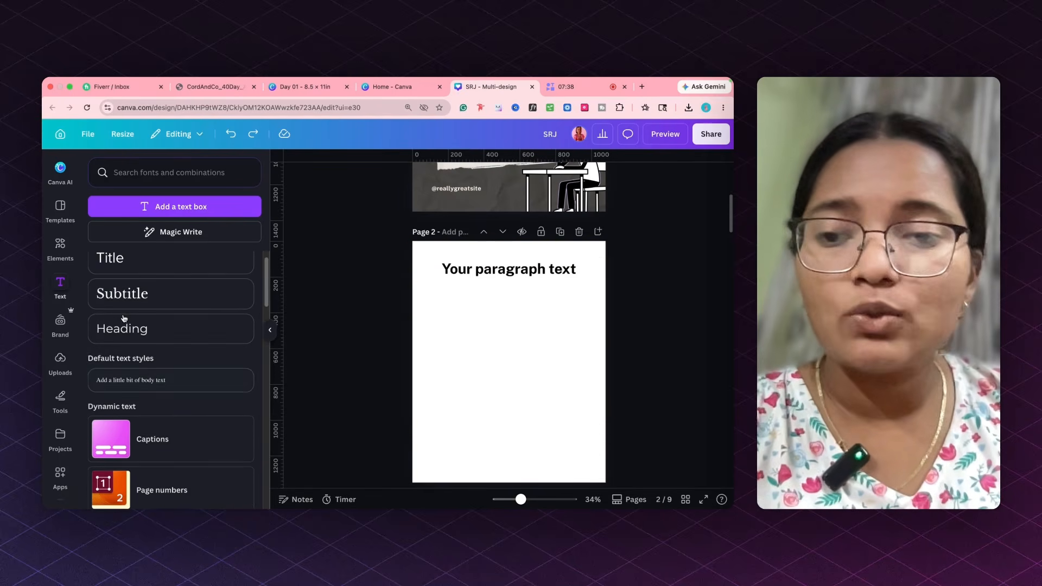
scroll(118, 319, up, 2)
scroll(216, 347, down, 6)
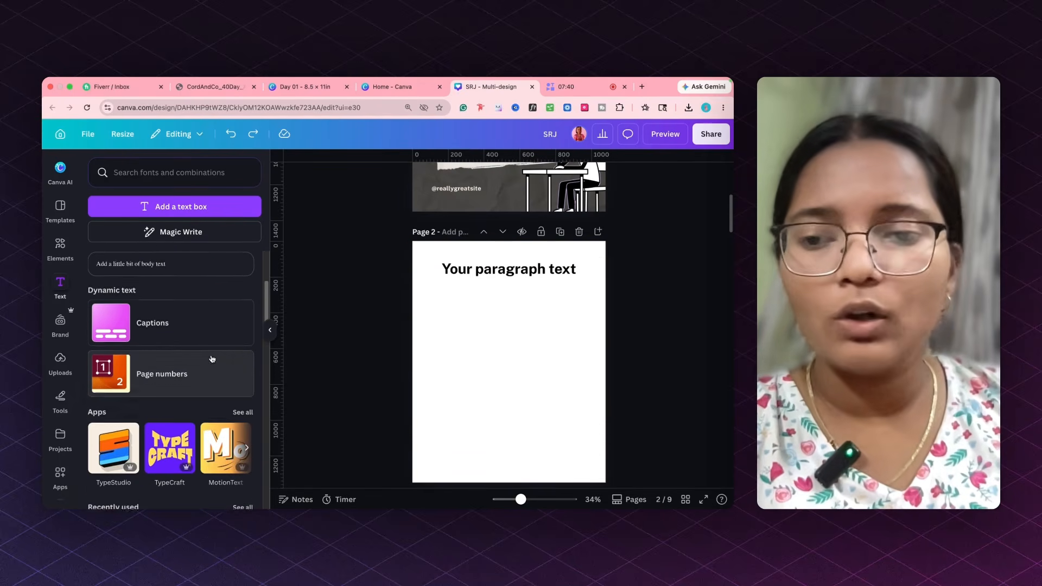
click(115, 342)
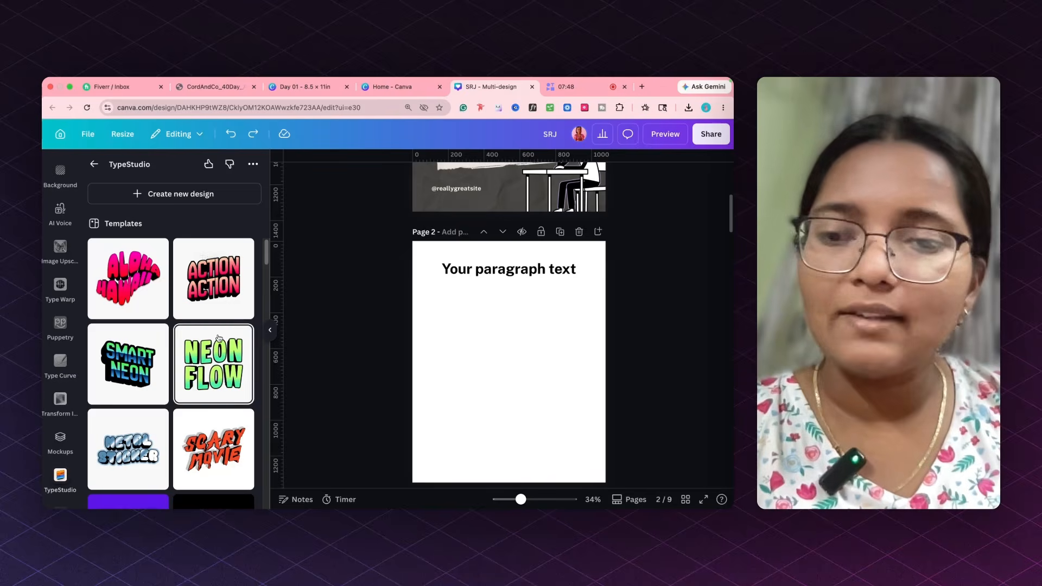
click(128, 365)
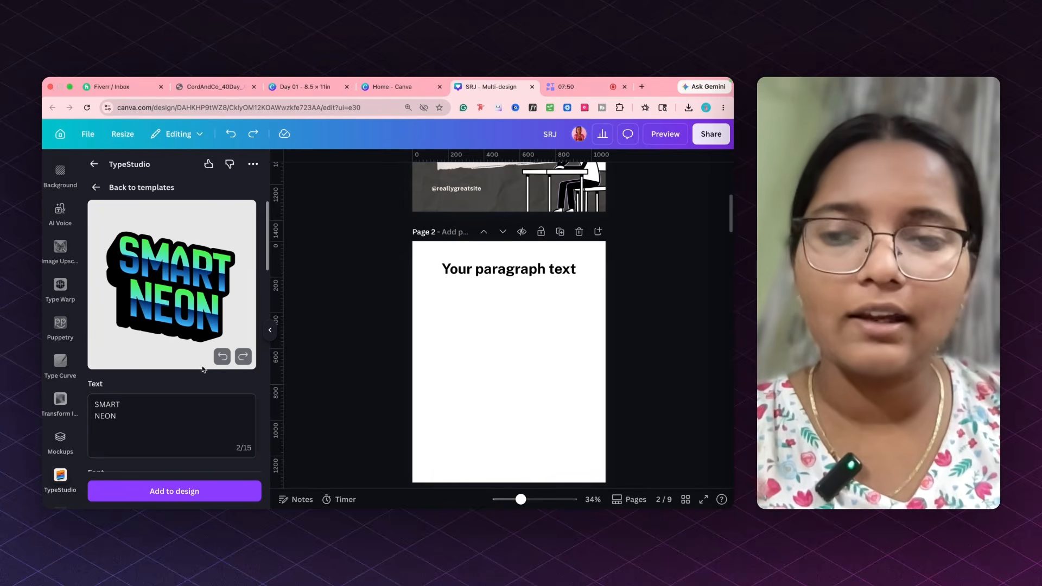
drag(146, 421, 104, 394)
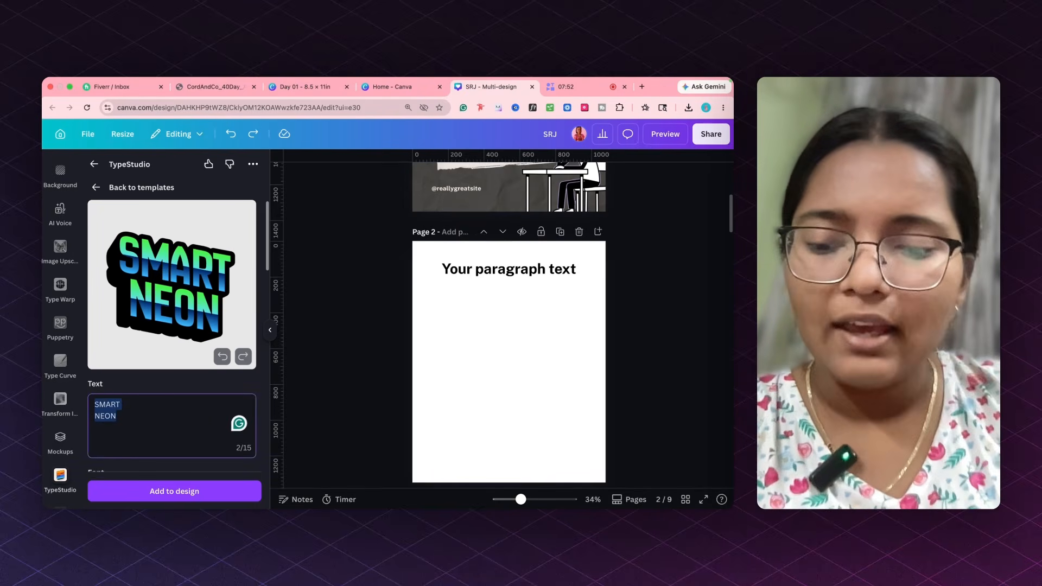
text(SRJ)
Try the barrel and sphere warp effects on the lettering and apply the wavy warp.
scroll(163, 368, down, 5)
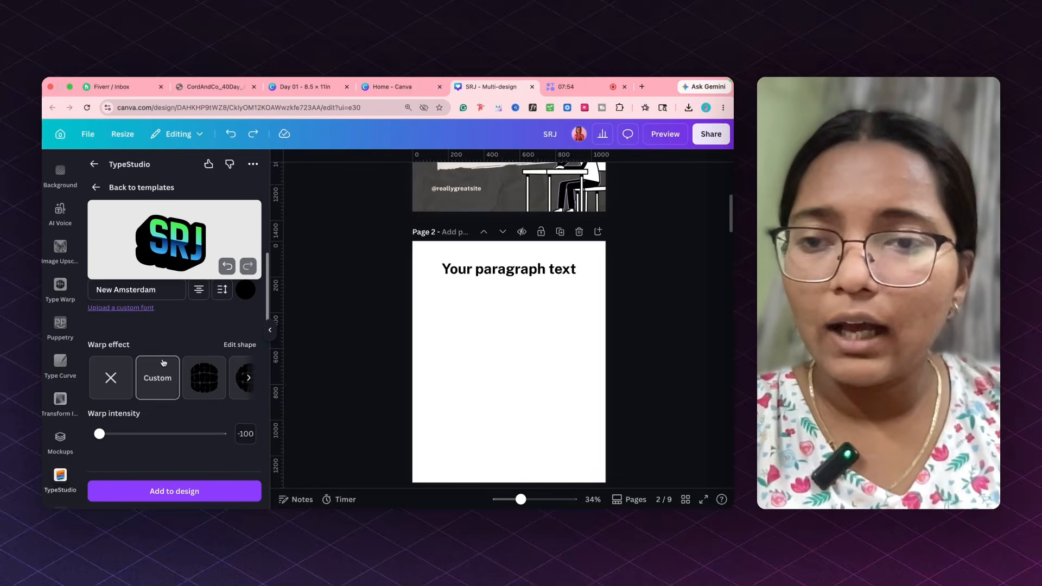
click(192, 379)
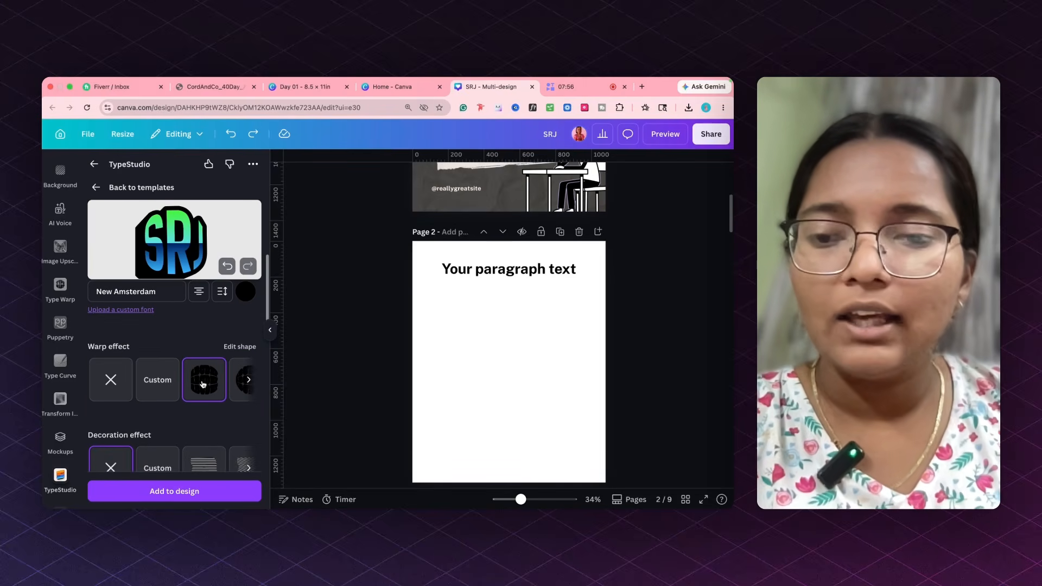
scroll(197, 385, right, 2)
click(205, 386)
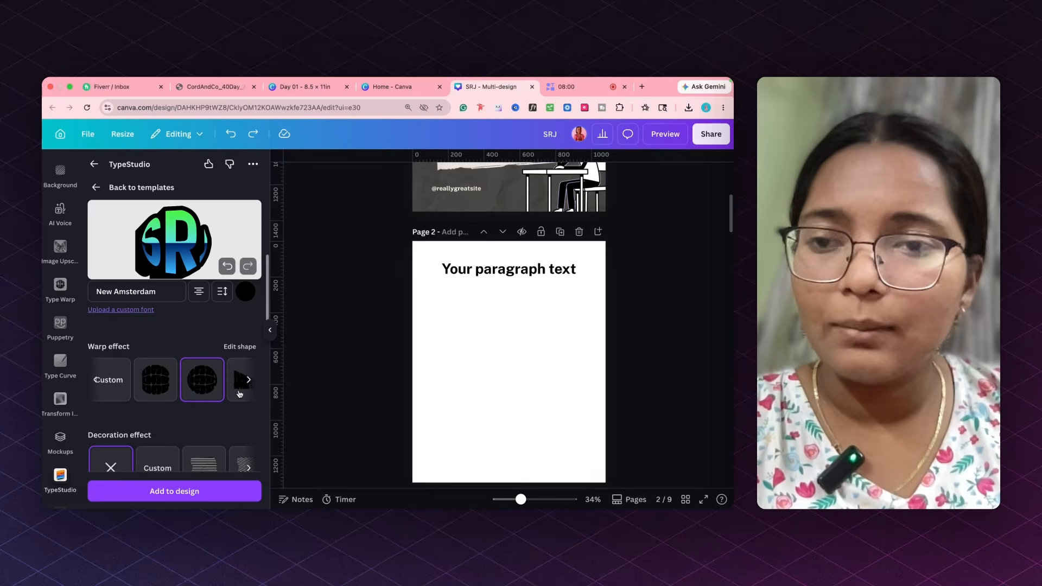
scroll(240, 394, right, 3)
click(217, 394)
Add a second line reading "srj" to the TypeStudio text.
scroll(163, 391, up, 5)
click(155, 397)
key(Return)
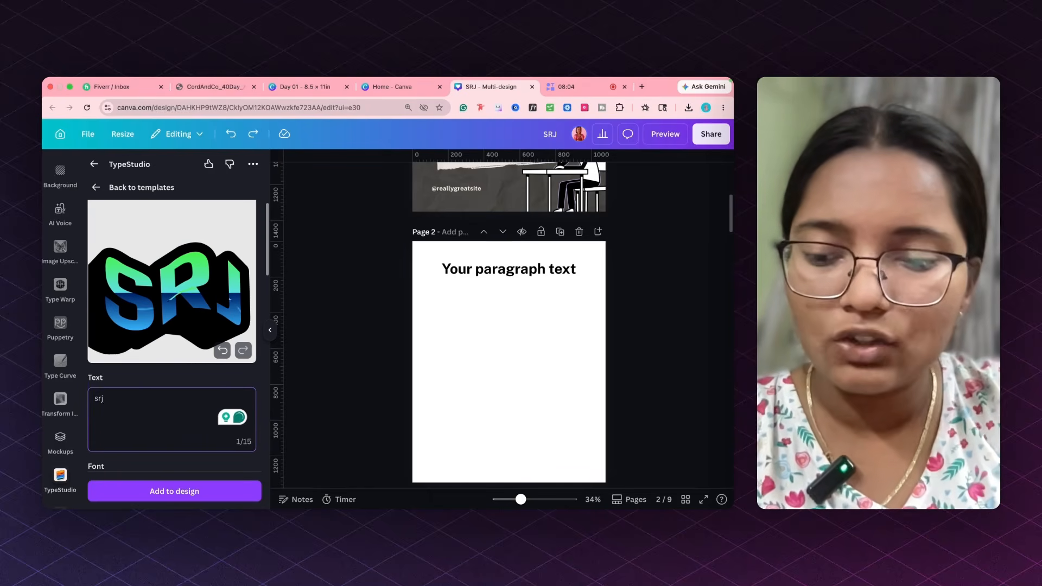
text(srj)
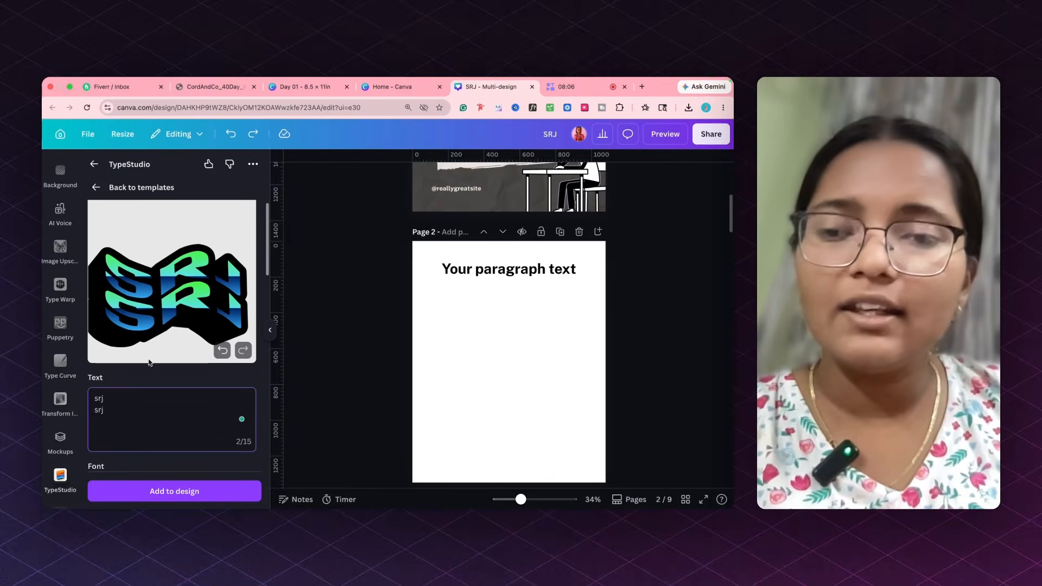
Apply an outlined block shade to the TypeStudio lettering and look through the available shadow effects.
scroll(170, 341, down, 4)
scroll(170, 341, down, 3)
click(220, 363)
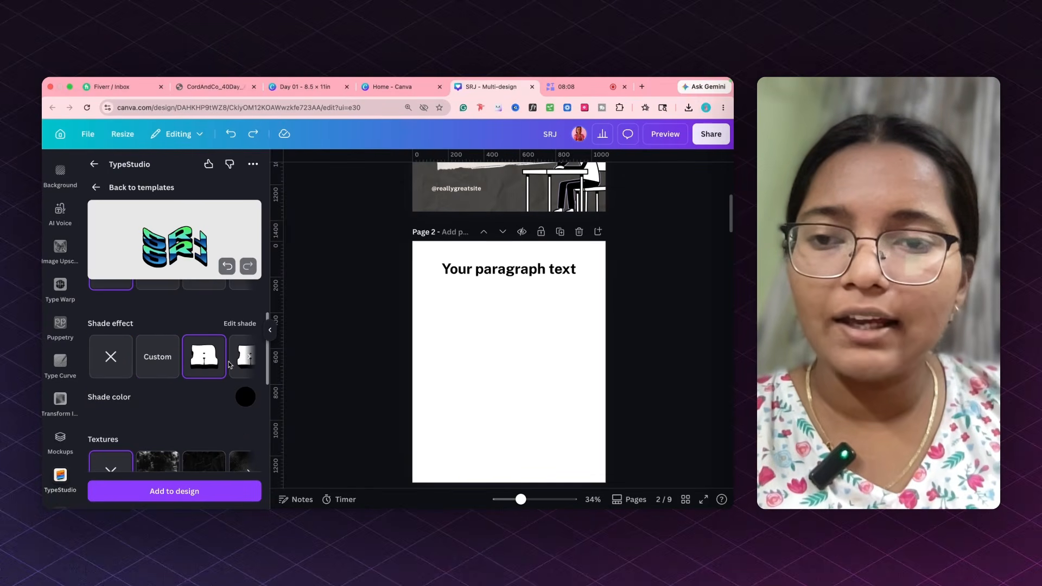
click(248, 358)
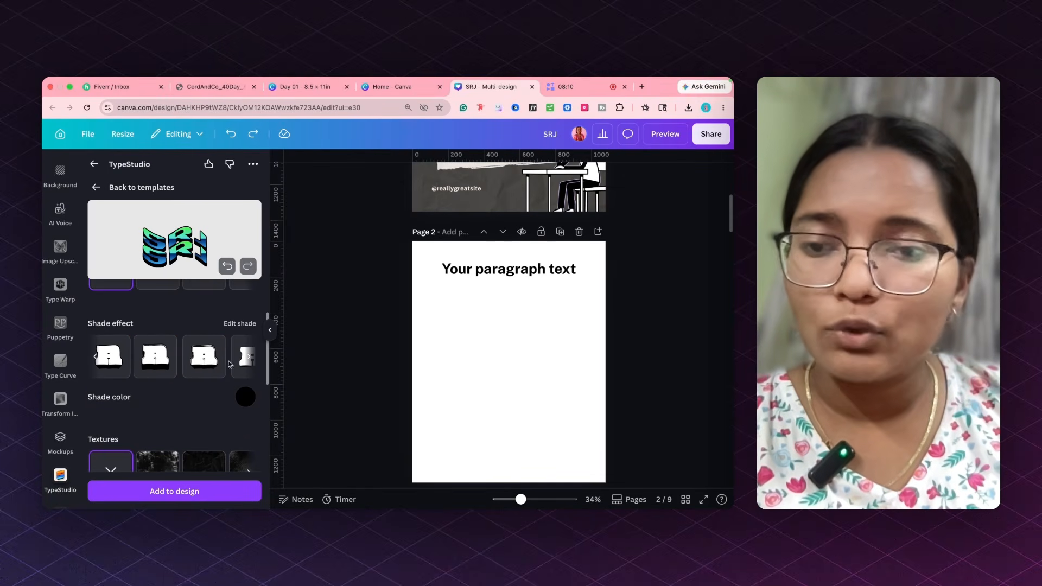
scroll(184, 438, down, 3)
scroll(183, 437, down, 3)
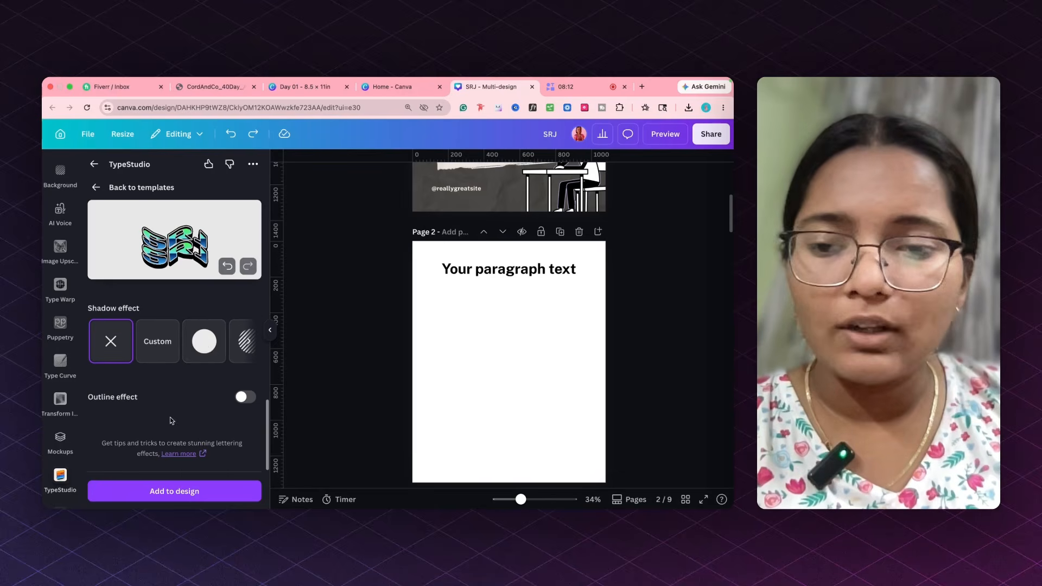
click(240, 346)
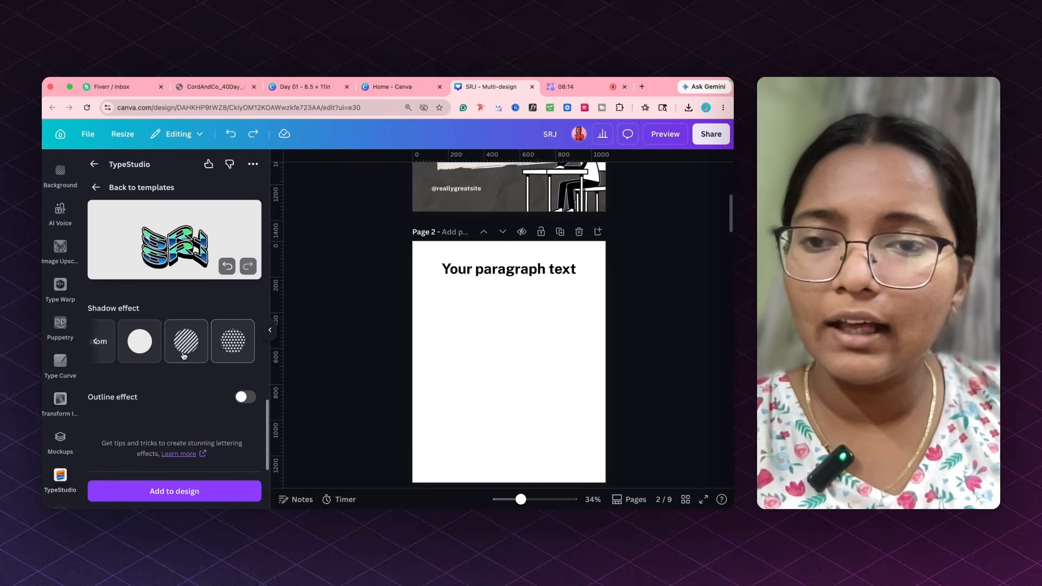
Add the wavy lettering to page 2, enlarge it to nearly the page width, and leave TypeStudio.
click(209, 492)
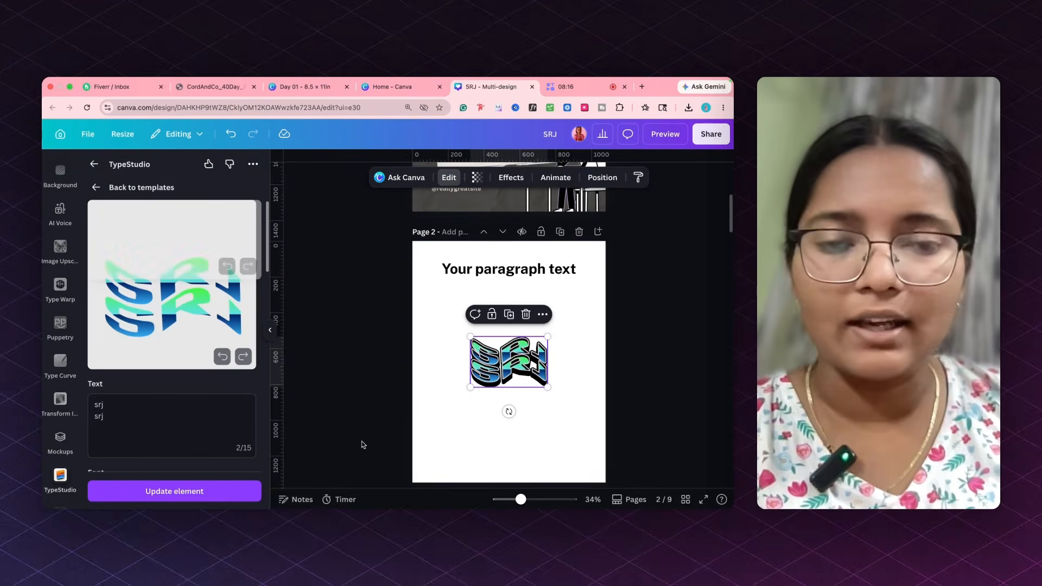
drag(470, 388, 504, 363)
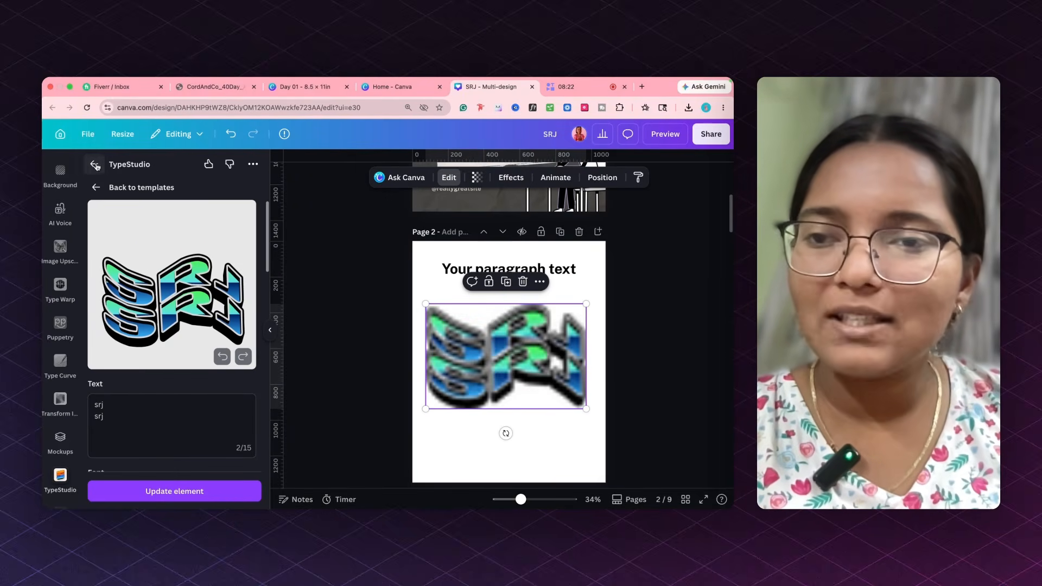
click(94, 164)
Open the TypeCraft text app and examine its font, warp and outline options.
scroll(217, 386, down, 3)
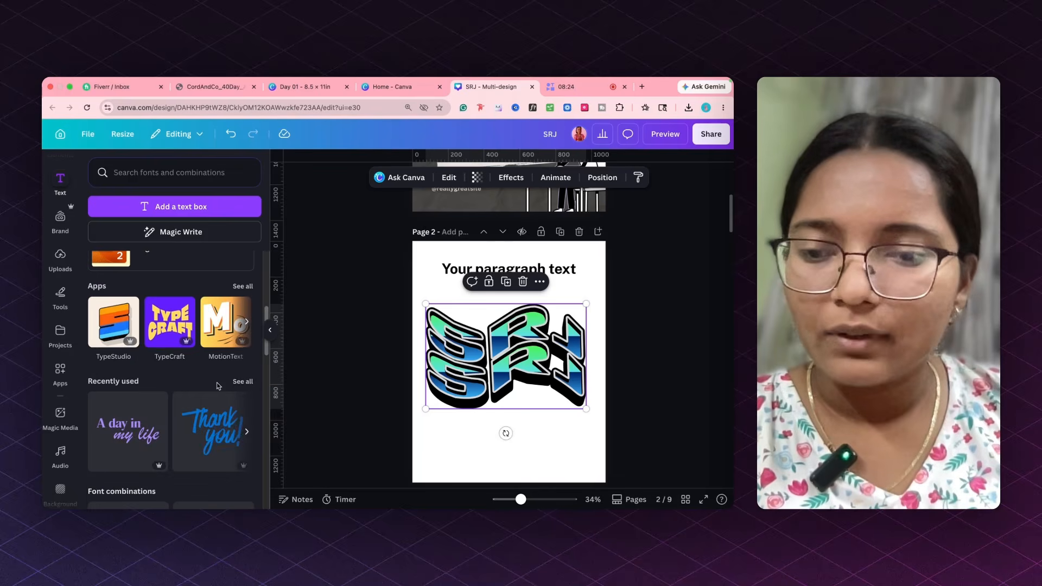
click(163, 321)
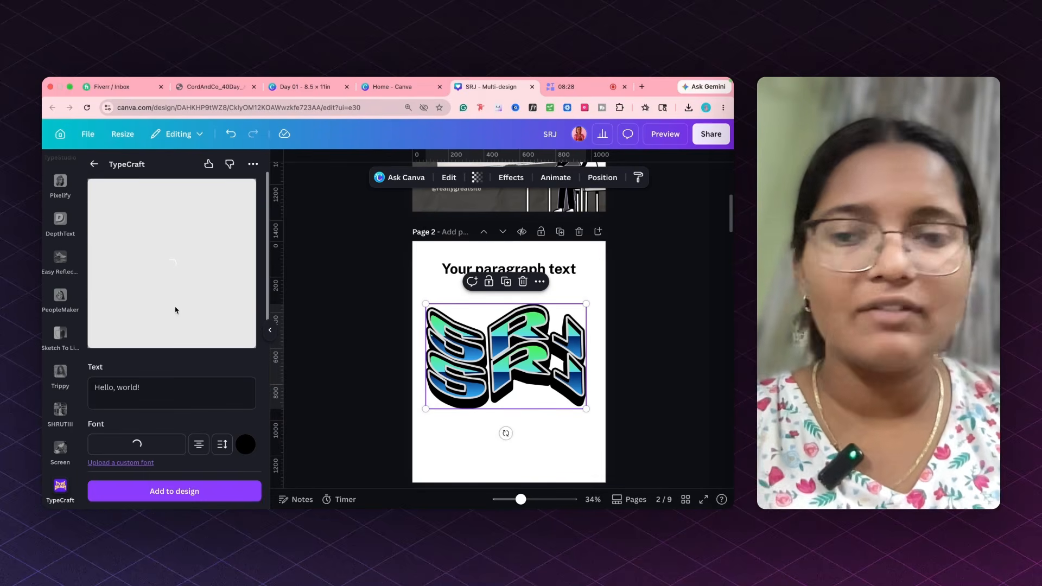
scroll(216, 281, down, 3)
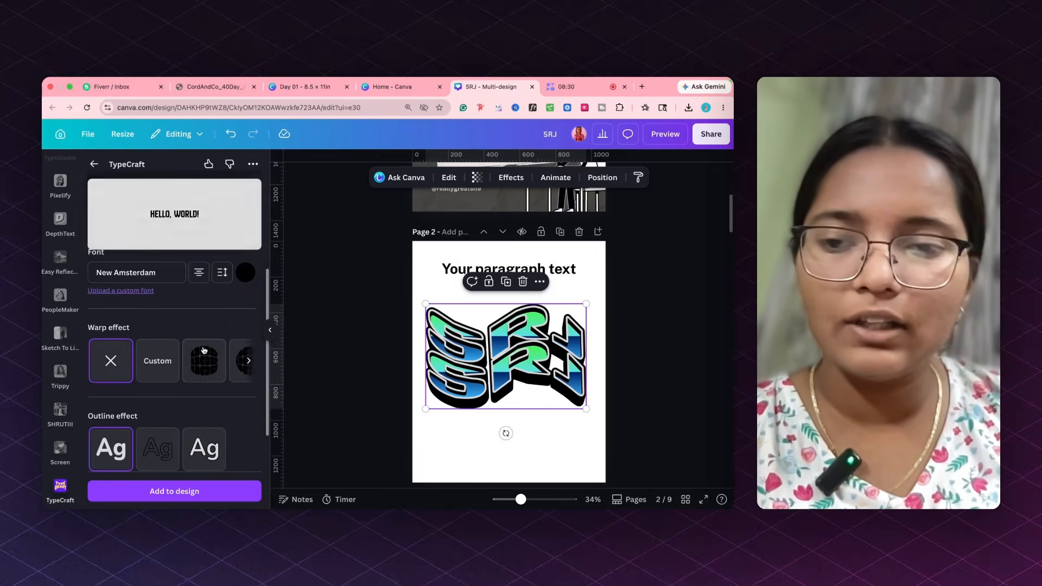
scroll(196, 370, down, 1)
scroll(185, 369, up, 5)
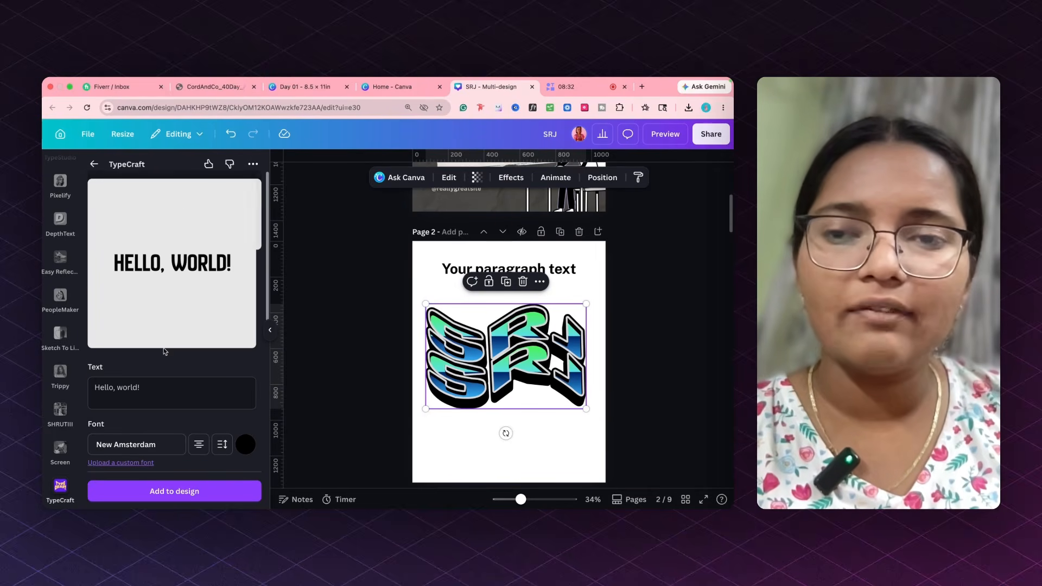
click(94, 164)
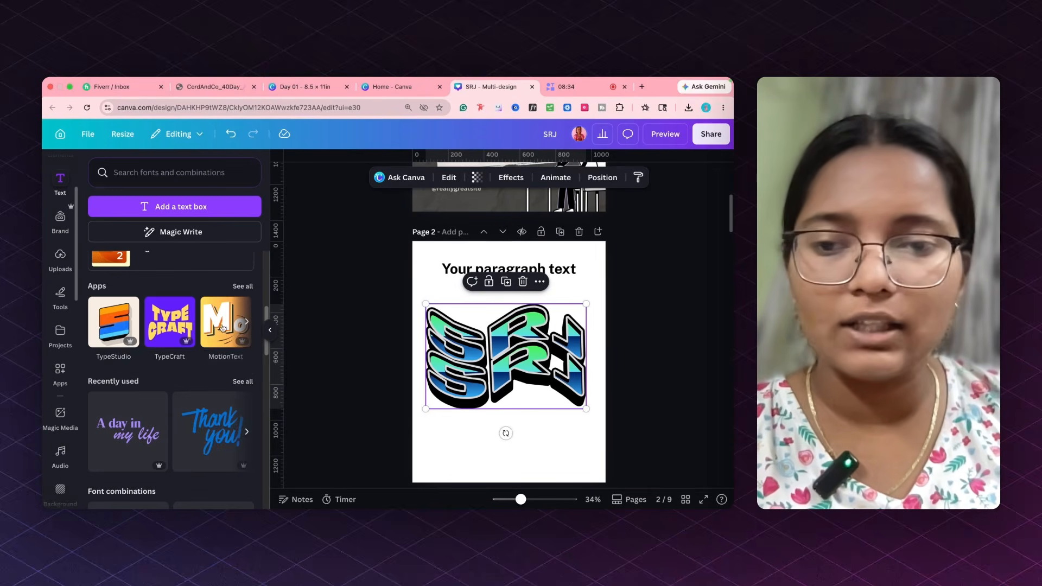
Open the TypeExtrude text app and examine its starter ideas, font, spacing, effect and colour options.
click(247, 323)
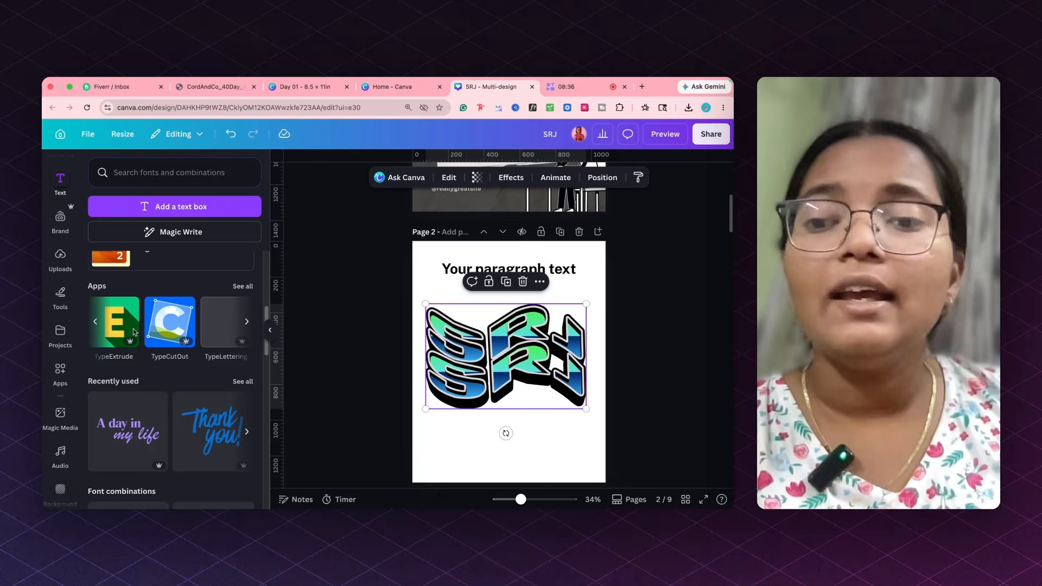
click(133, 332)
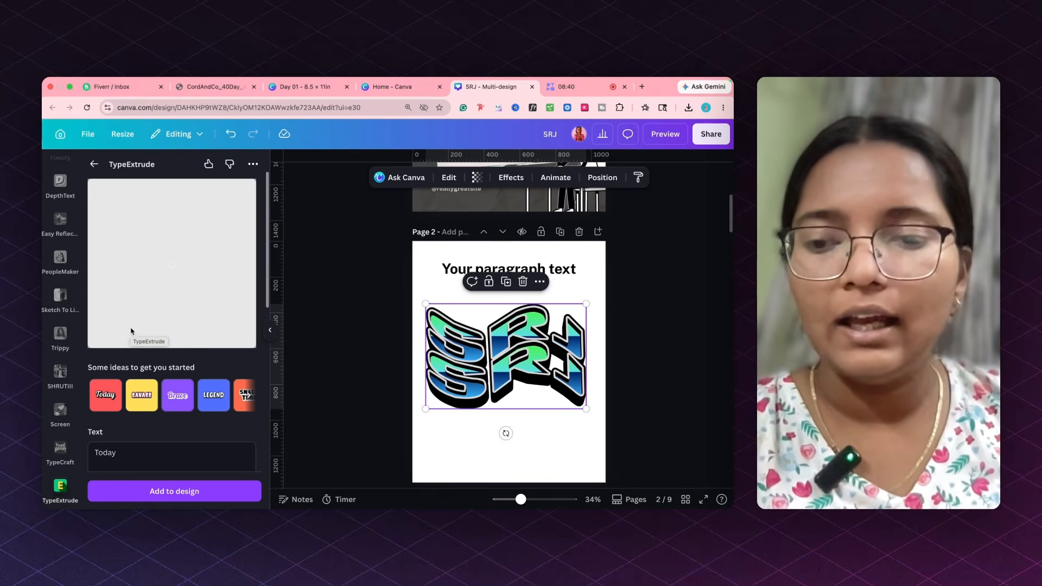
scroll(131, 332, down, 2)
scroll(139, 335, down, 5)
click(241, 401)
scroll(169, 385, up, 5)
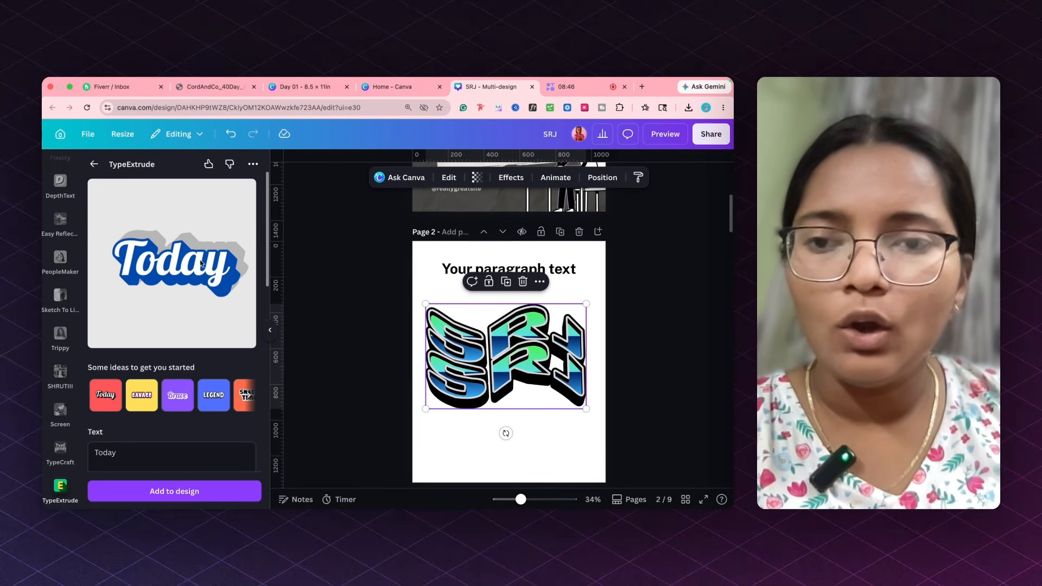
scroll(175, 353, down, 3)
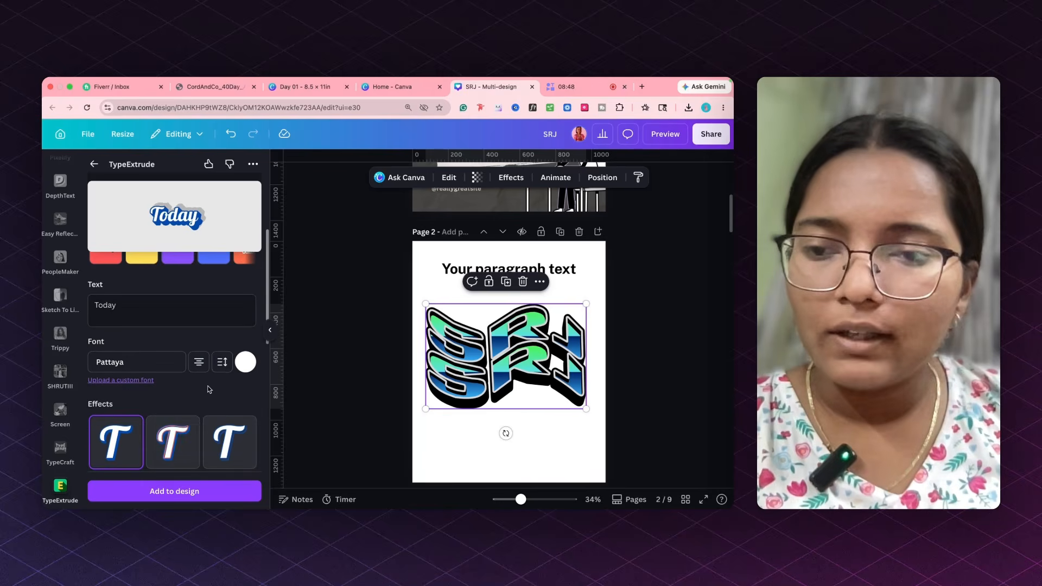
click(221, 363)
click(221, 364)
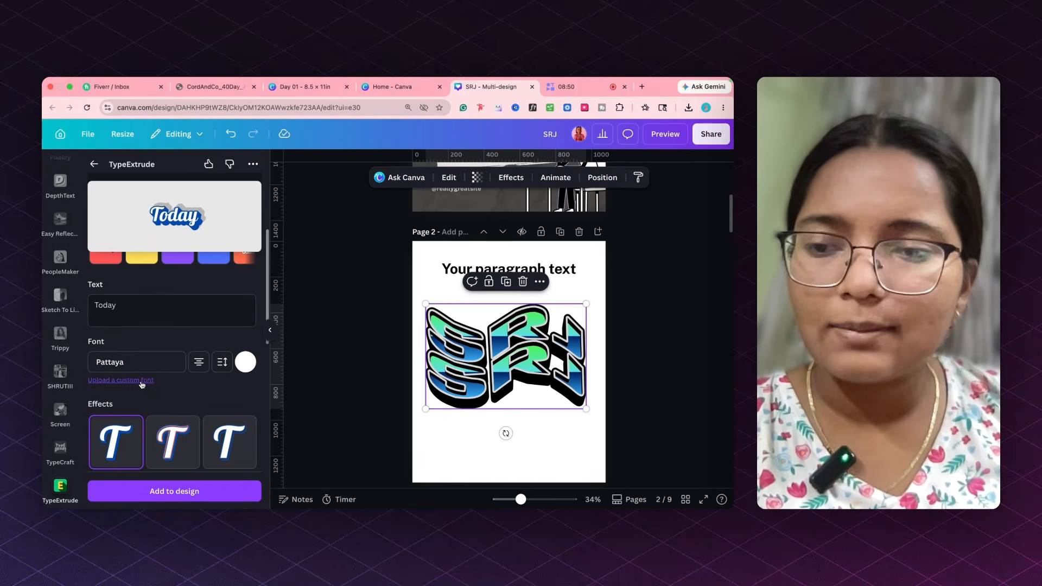
Try the third TypeExtrude effect on the "Today" lettering with angle 71, distance 17 and border thickness 200.
scroll(163, 390, down, 1)
click(230, 426)
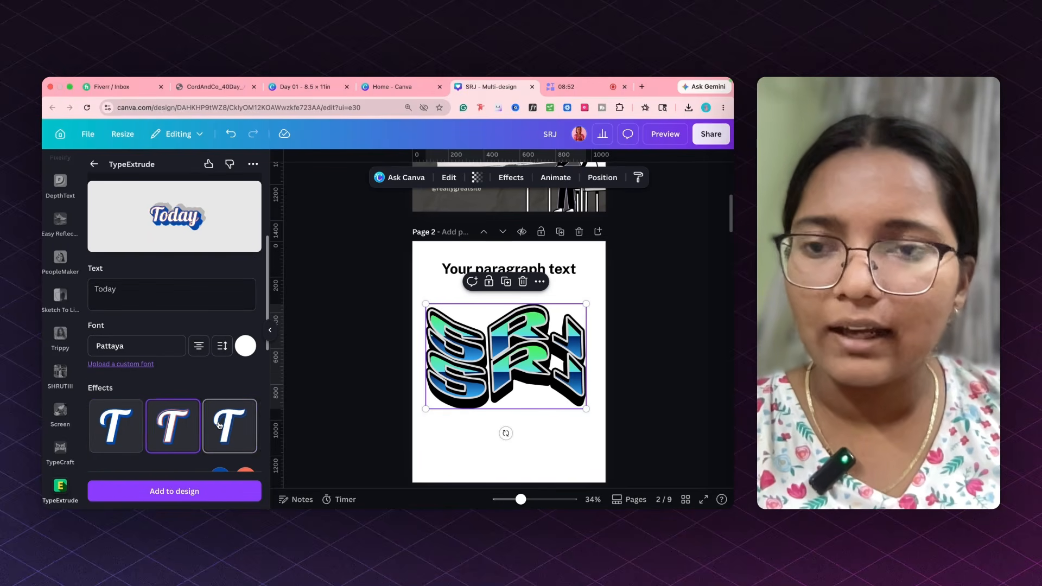
scroll(190, 374, down, 4)
click(191, 371)
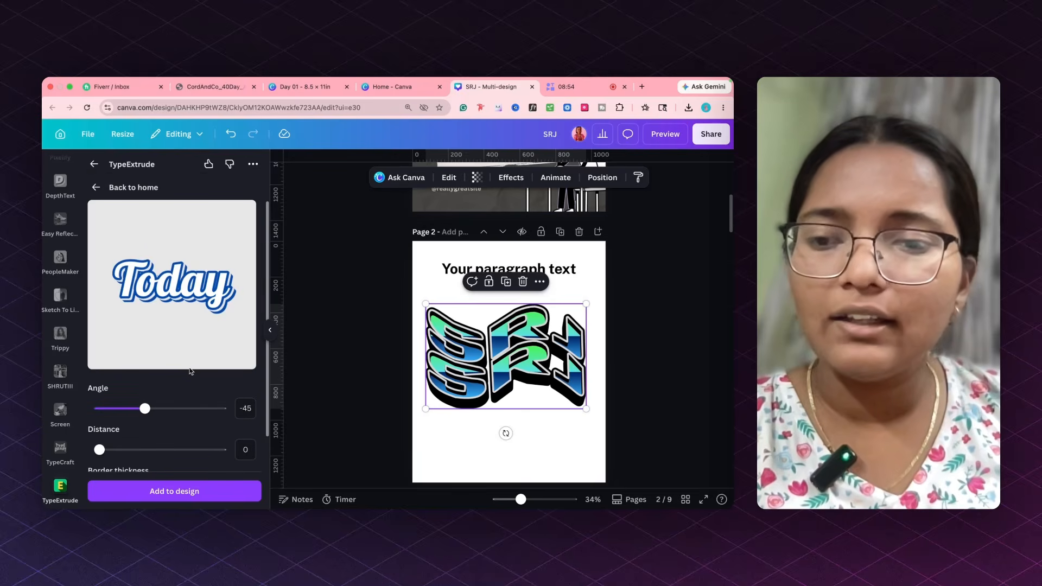
drag(104, 450, 221, 450)
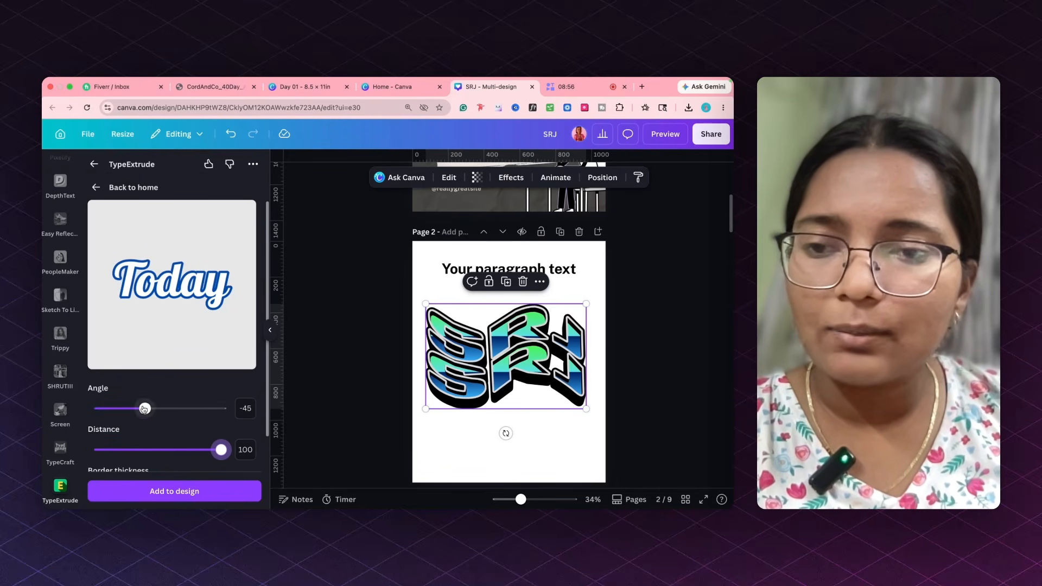
drag(145, 408, 184, 408)
click(150, 452)
scroll(150, 432, down, 1)
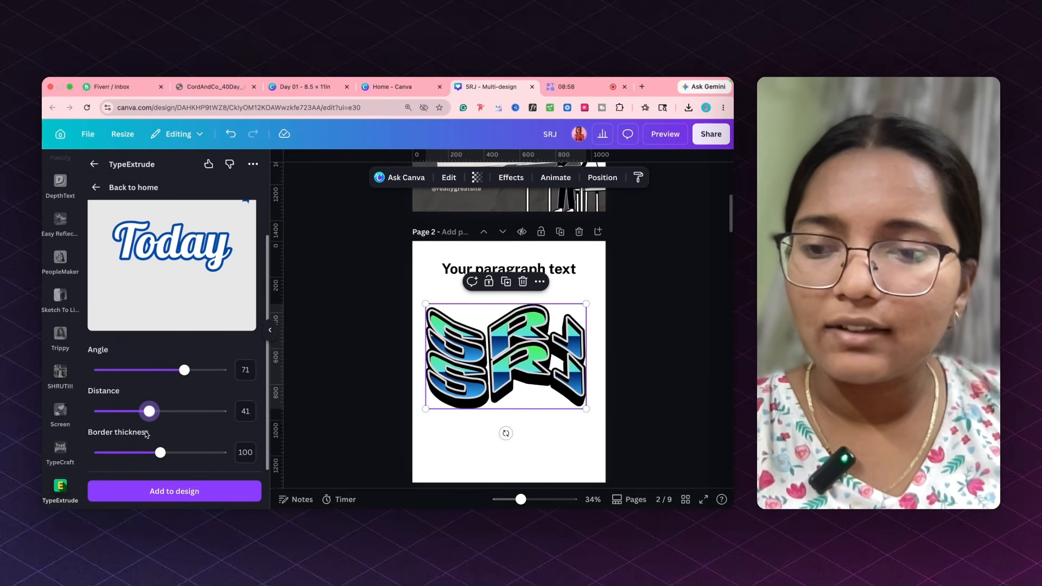
click(120, 413)
drag(160, 452, 245, 452)
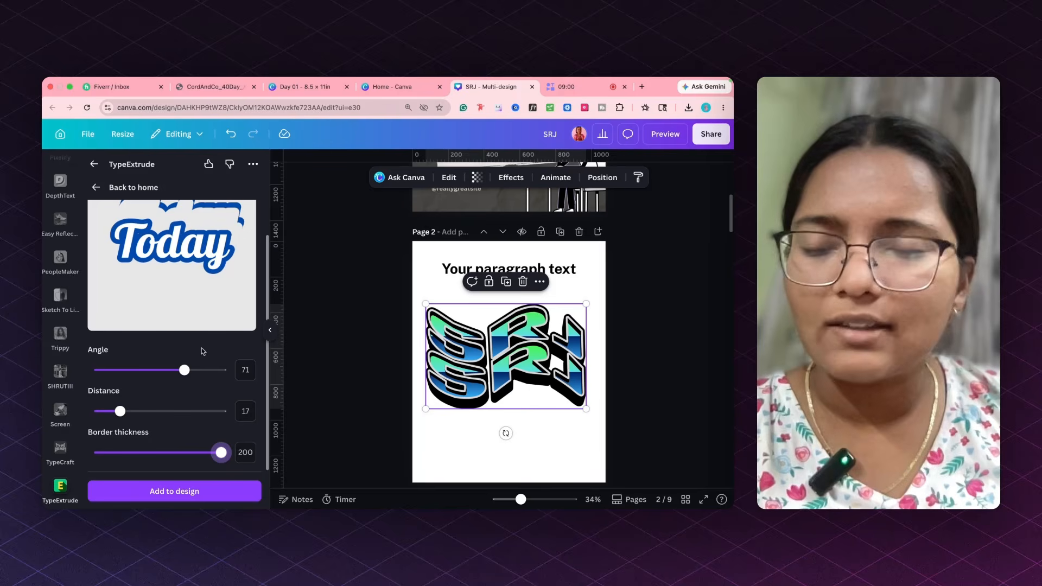
click(96, 188)
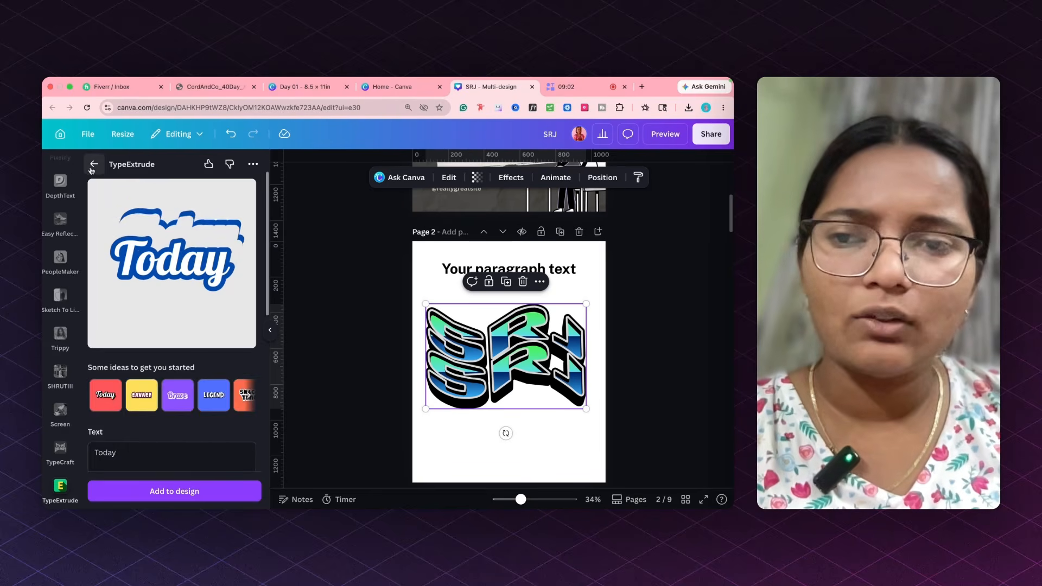
click(94, 164)
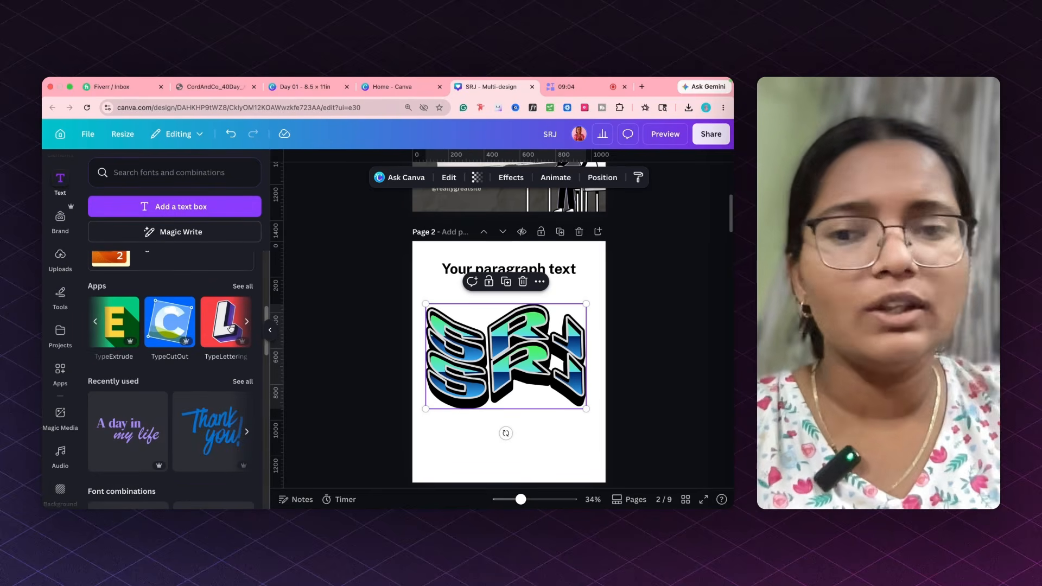
Delete the wavy "srj" lettering from page 2.
scroll(215, 297, up, 4)
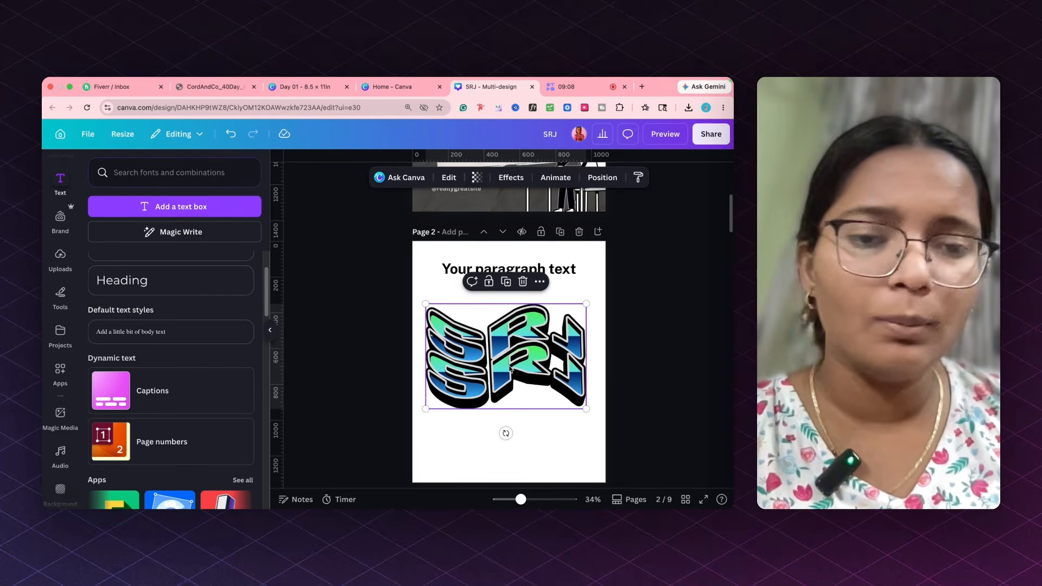
click(626, 342)
click(485, 332)
key(Delete)
Browse the fonts available for the paragraph text on page 2 and check the option for uploading a custom font.
click(487, 269)
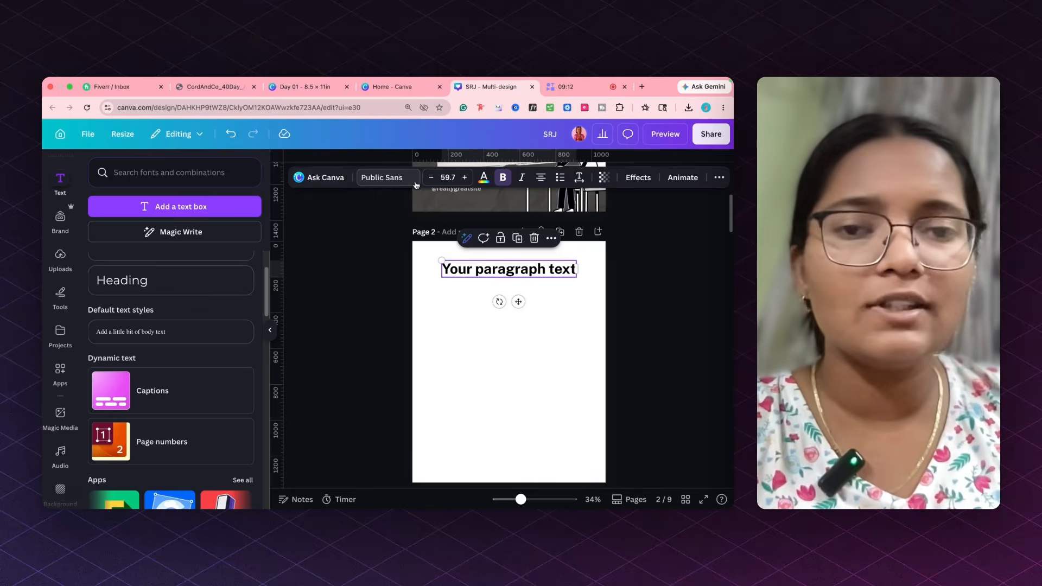
click(387, 177)
scroll(204, 371, down, 15)
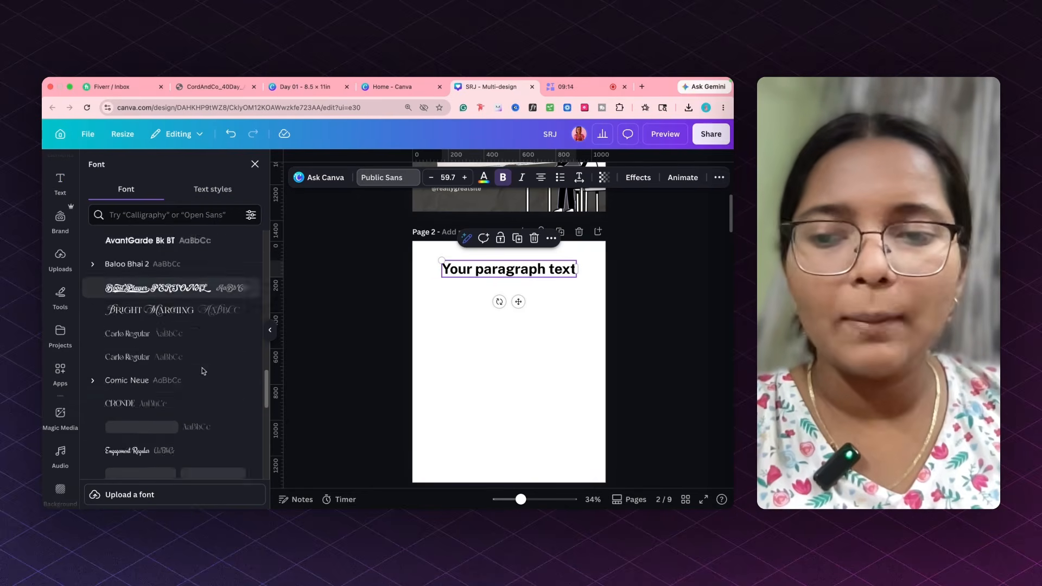
scroll(203, 371, up, 15)
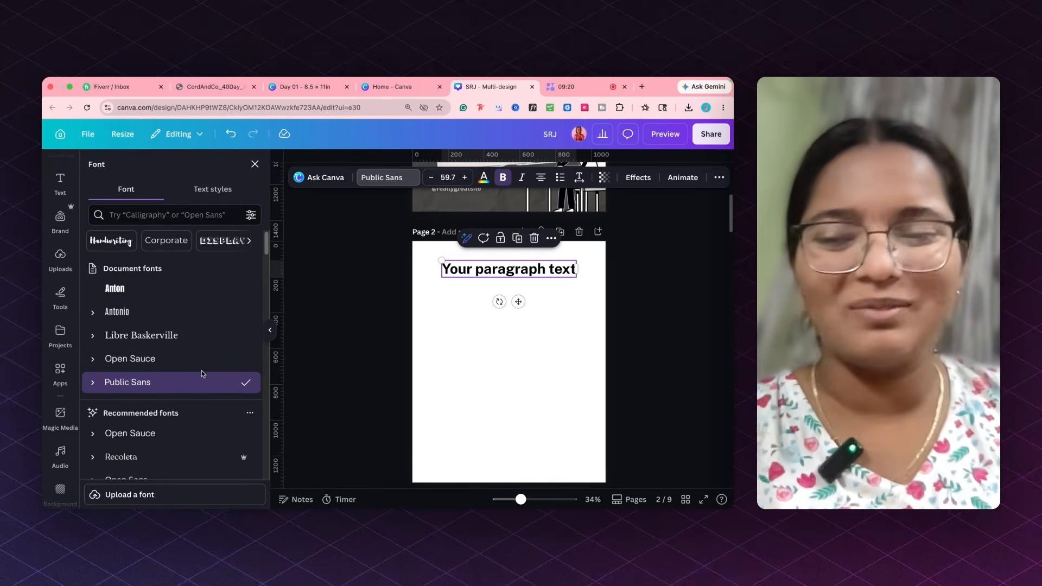
click(138, 500)
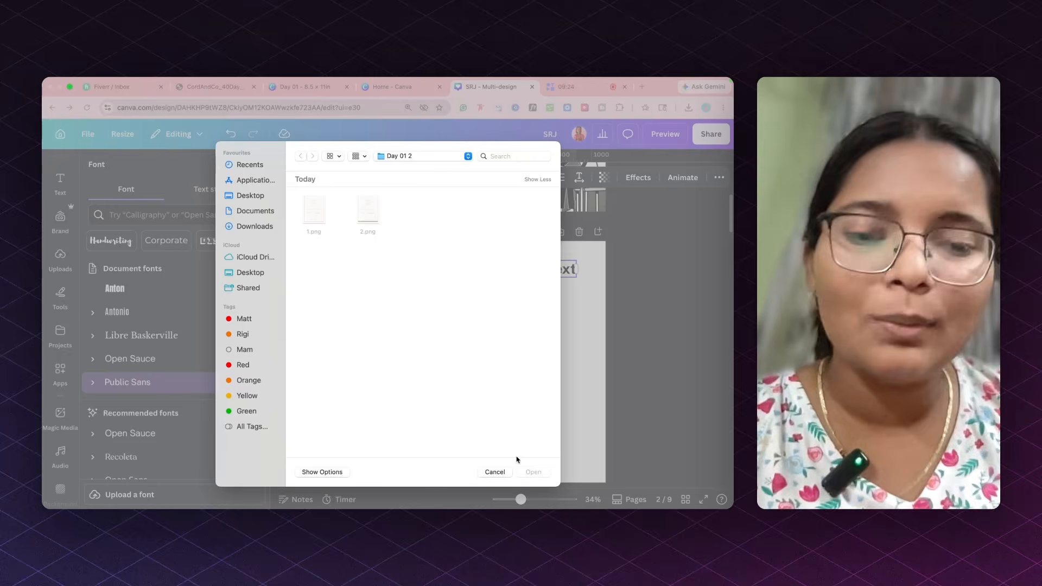
click(504, 476)
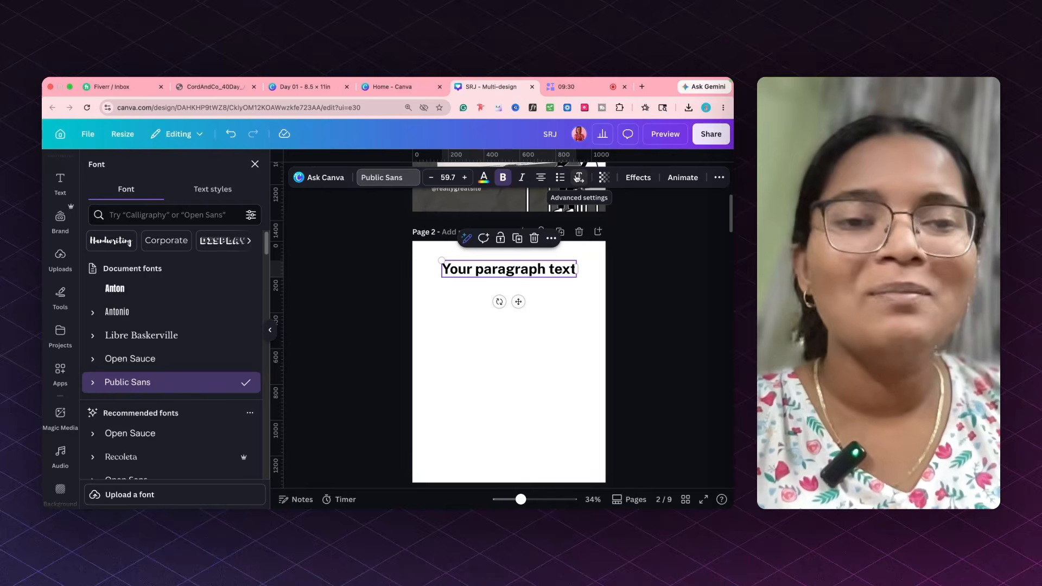
Increase the letter spacing and line spacing of the paragraph text on page 2.
click(578, 178)
mouse_move(545, 222)
mouse_down()
mouse_move(598, 221)
mouse_move(543, 221)
mouse_move(557, 222)
mouse_up()
mouse_move(545, 258)
mouse_down()
mouse_move(581, 258)
mouse_move(555, 262)
mouse_up()
click(477, 332)
Move the paragraph text to the lower half of page 2, narrow it to three lines and adjust its line spacing.
drag(481, 273, 482, 421)
drag(606, 415, 525, 388)
click(579, 177)
mouse_move(555, 259)
mouse_down()
mouse_move(617, 272)
mouse_move(539, 274)
mouse_move(564, 274)
mouse_up()
click(684, 291)
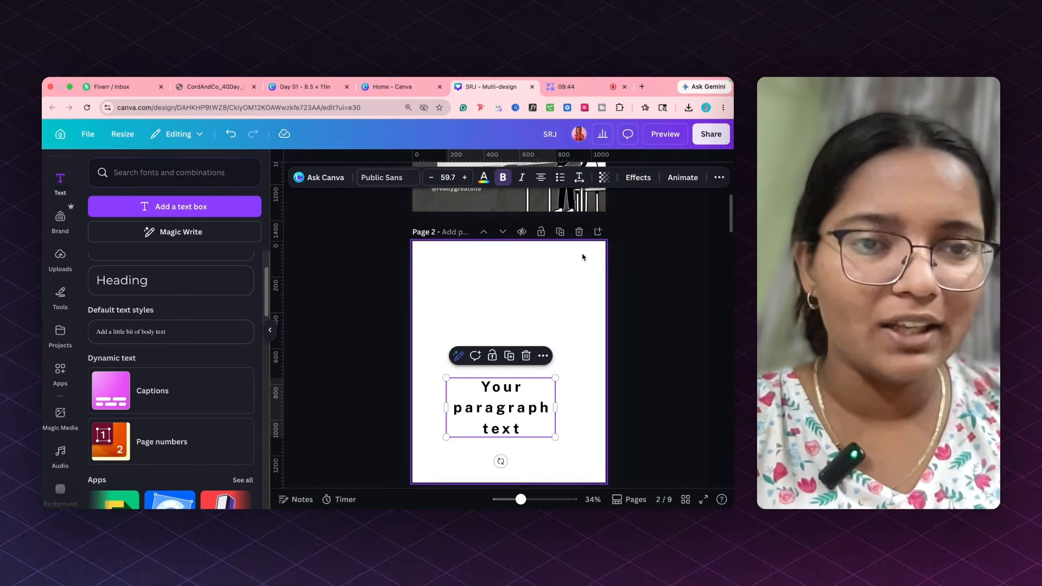
Try the list styles and text alignments on the paragraph text.
click(562, 182)
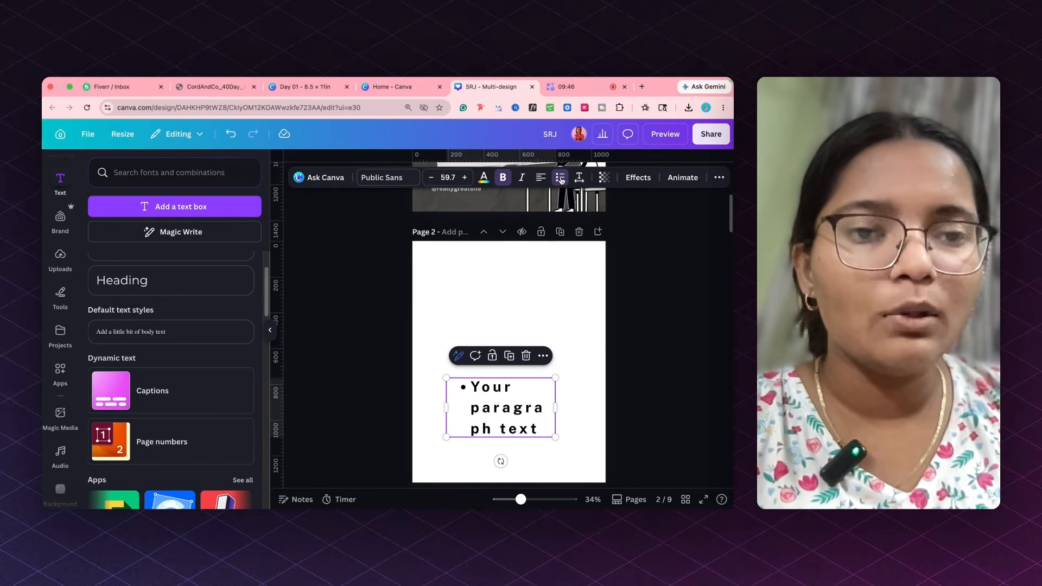
click(561, 181)
click(559, 180)
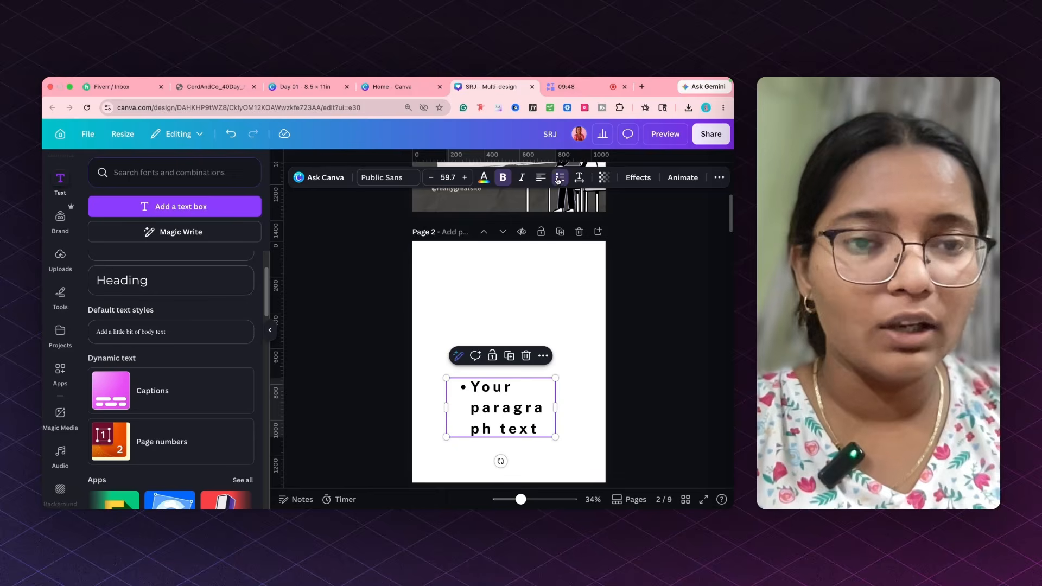
click(538, 181)
click(539, 181)
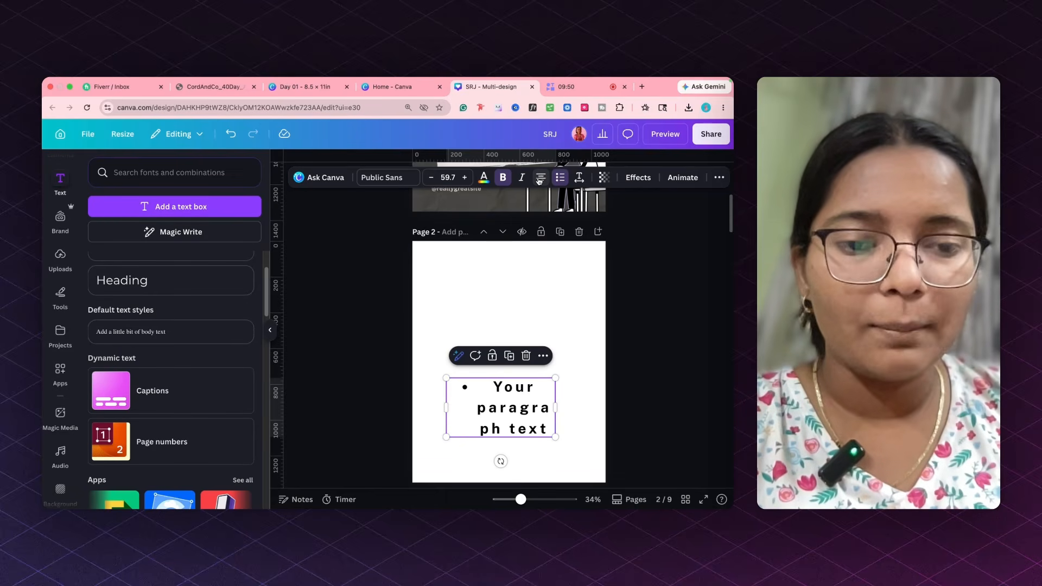
click(539, 181)
Delete the paragraph text from page 2.
drag(645, 330, 288, 476)
key(Delete)
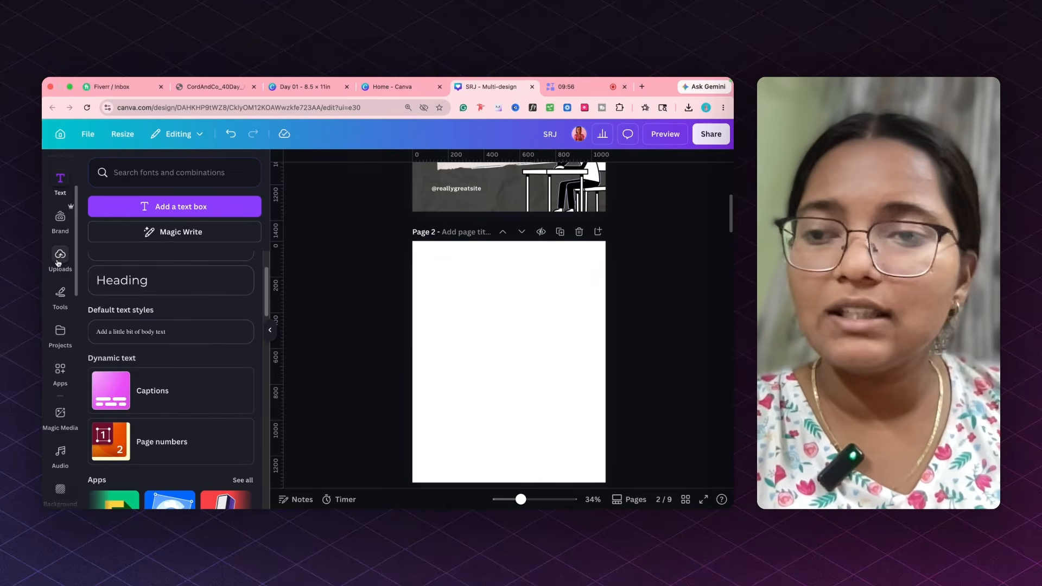
Examine the Brand Kit's logos, colours, fonts, photos, graphics and icons.
click(60, 219)
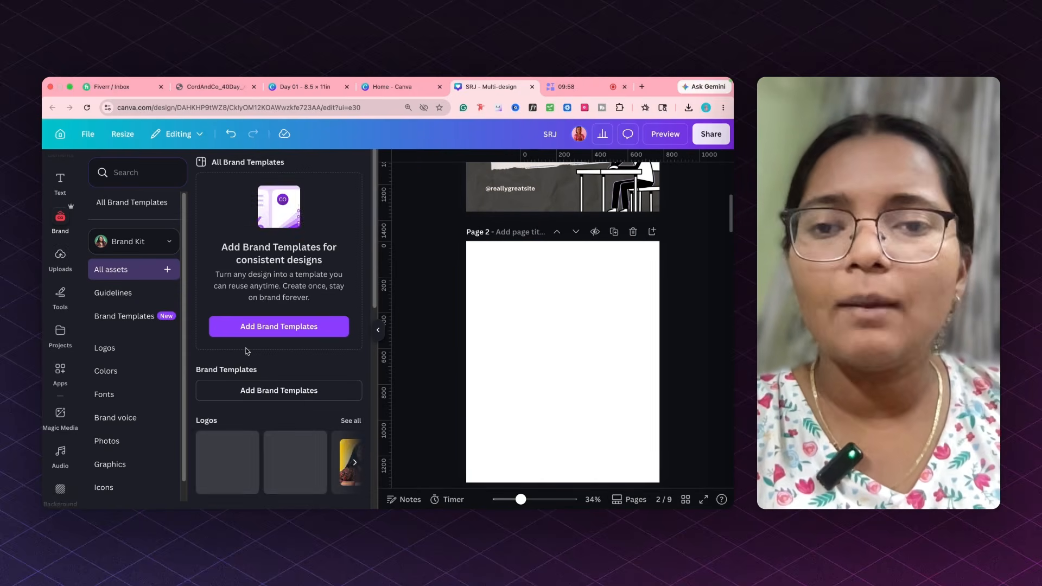
scroll(247, 351, down, 6)
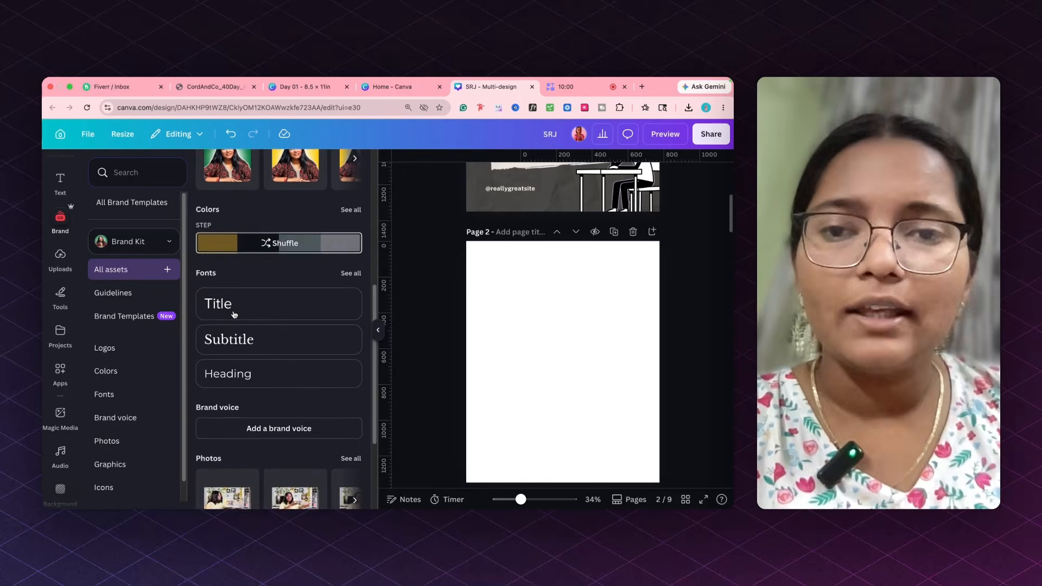
scroll(234, 315, up, 6)
scroll(220, 304, down, 5)
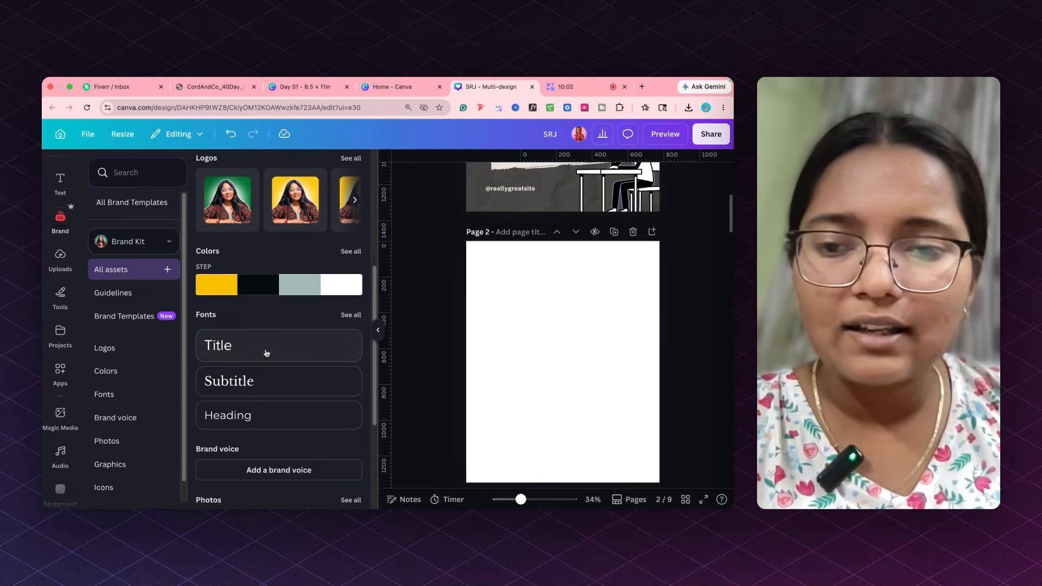
scroll(266, 351, down, 3)
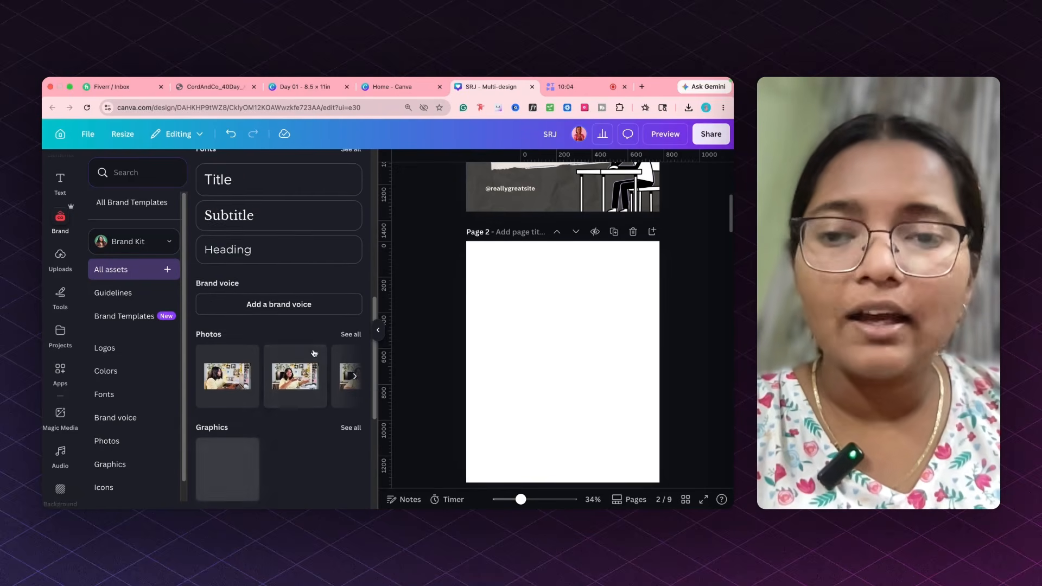
scroll(263, 380, down, 4)
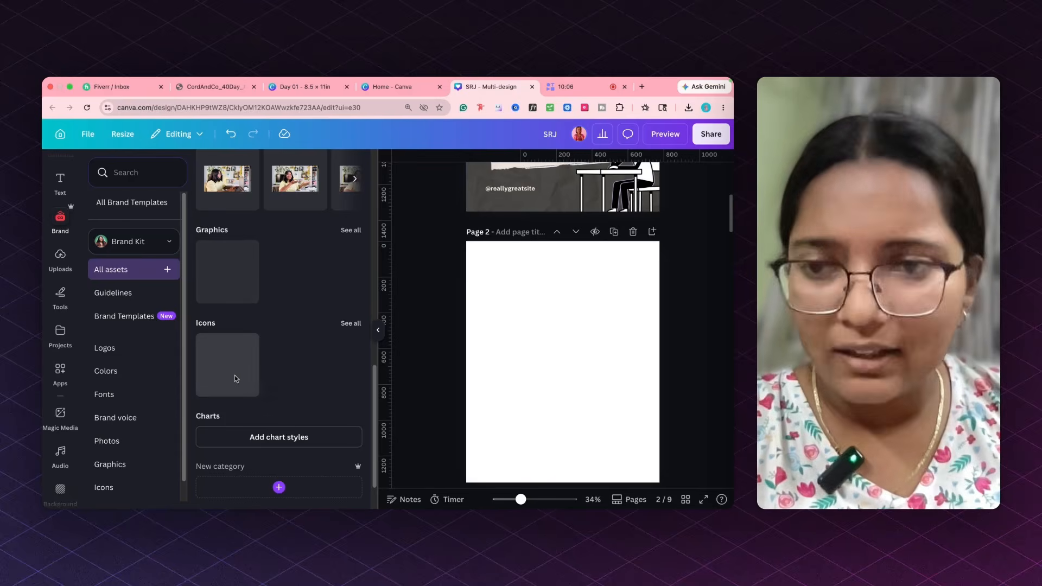
scroll(265, 370, up, 10)
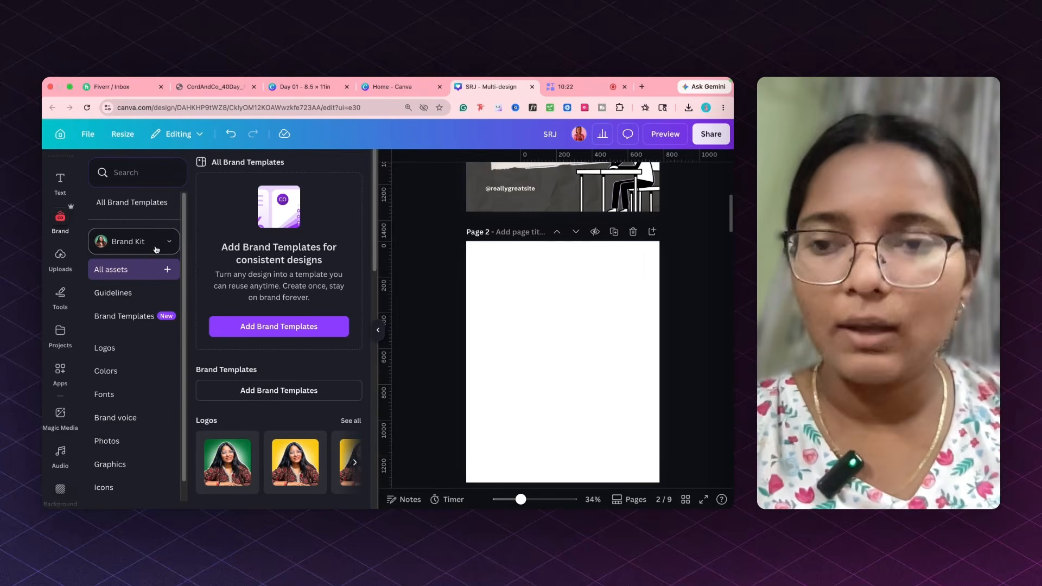
Inspect the file picker for uploading images and dismiss it without choosing a file.
click(60, 255)
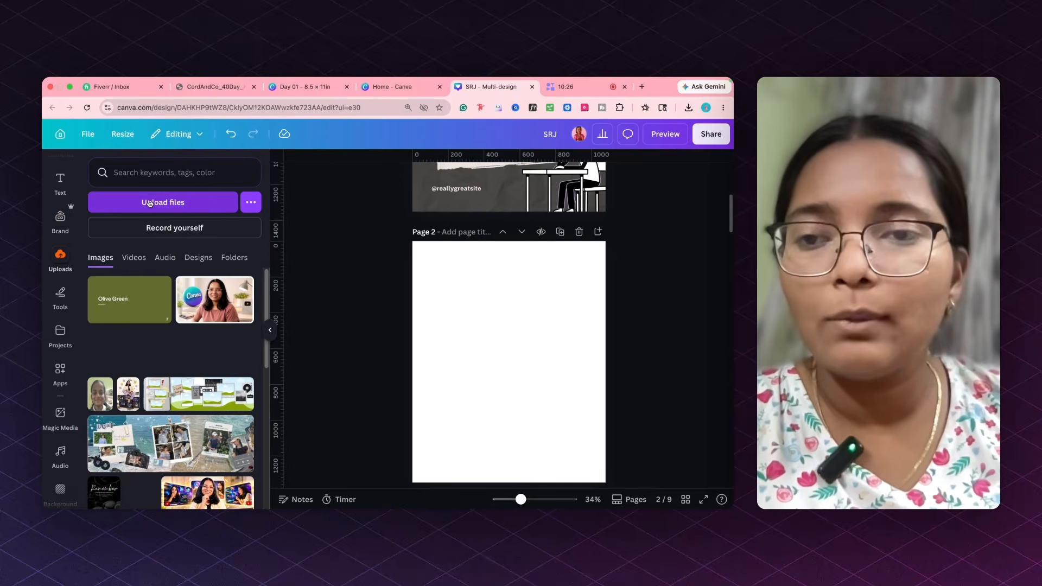
click(171, 204)
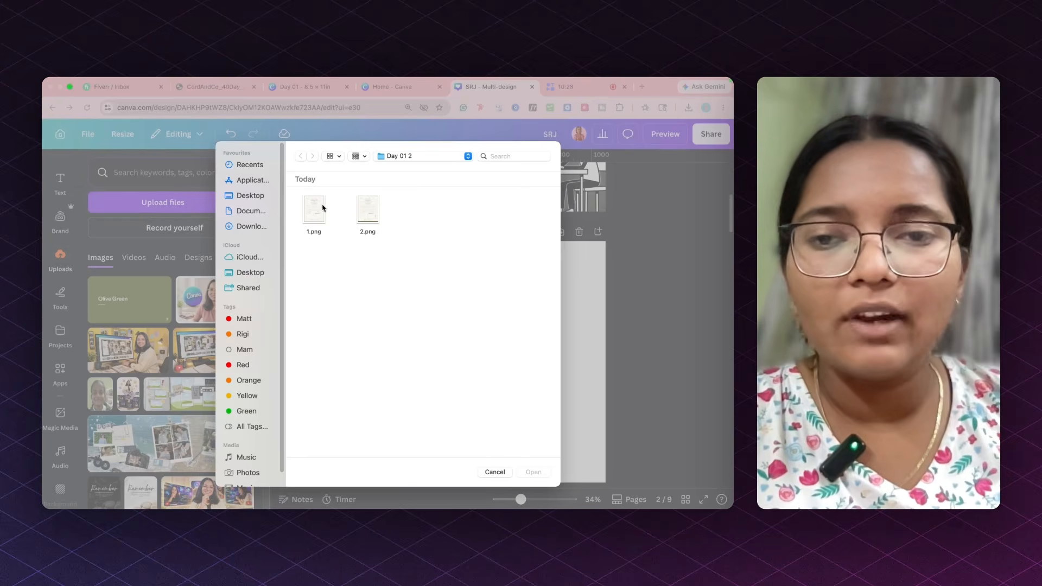
click(494, 473)
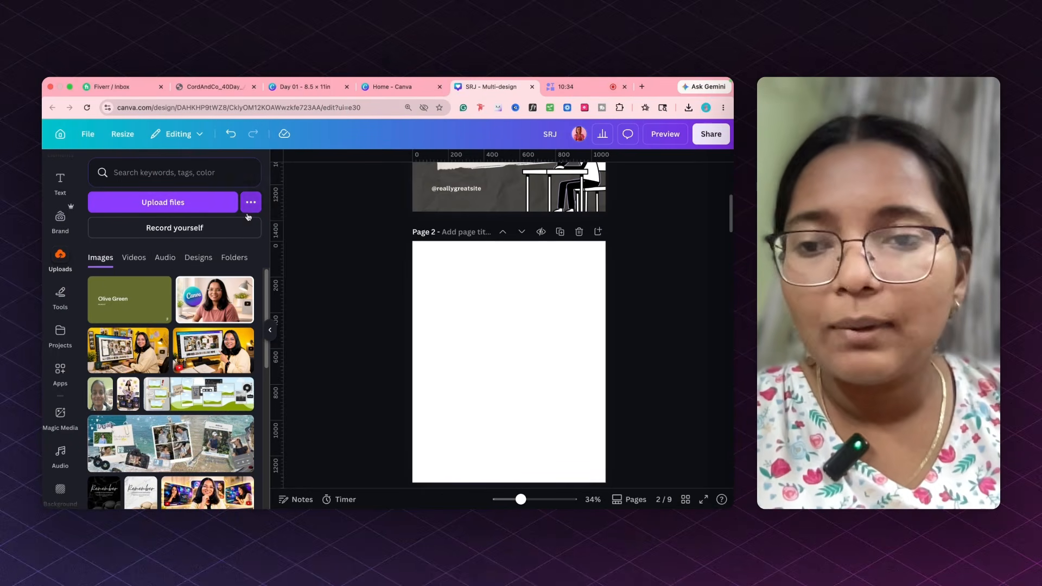
Select the first two uploaded images, bring up the dialog for moving them to a folder, and cancel the move and selection.
click(98, 287)
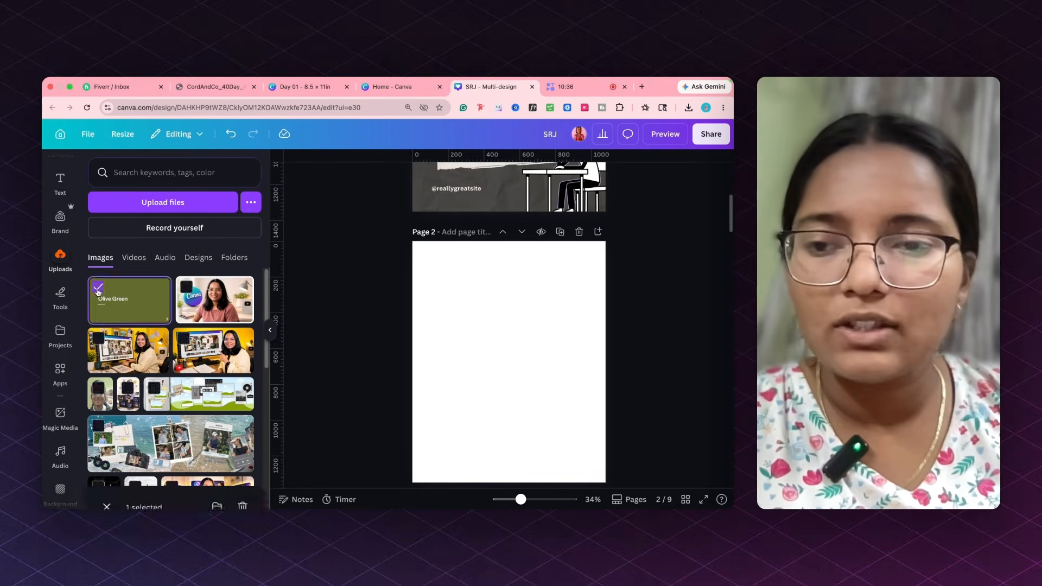
click(187, 287)
click(217, 481)
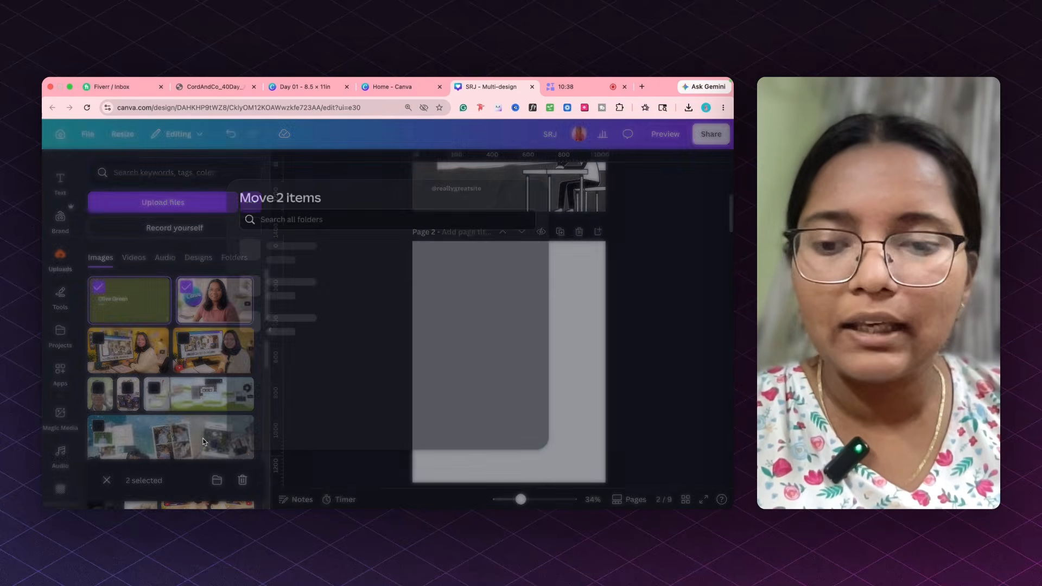
click(564, 191)
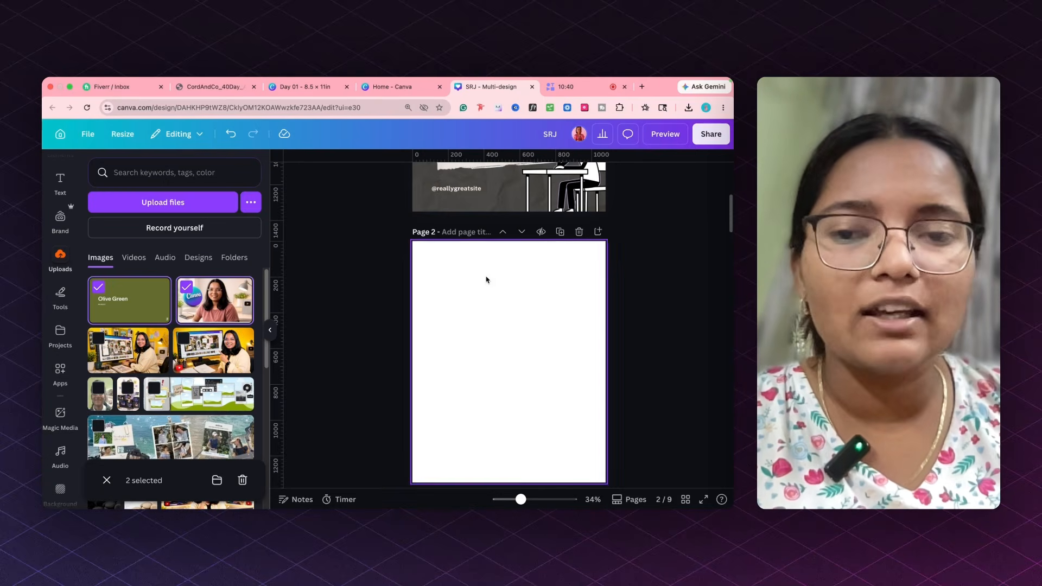
click(185, 288)
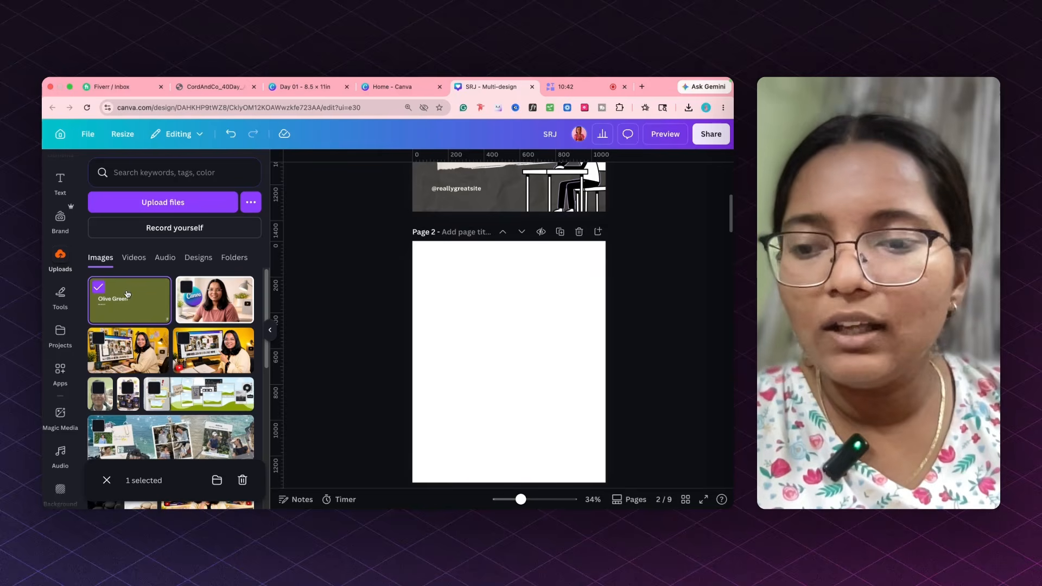
click(98, 287)
Delete the Pizza demo folder from the project folders.
click(59, 339)
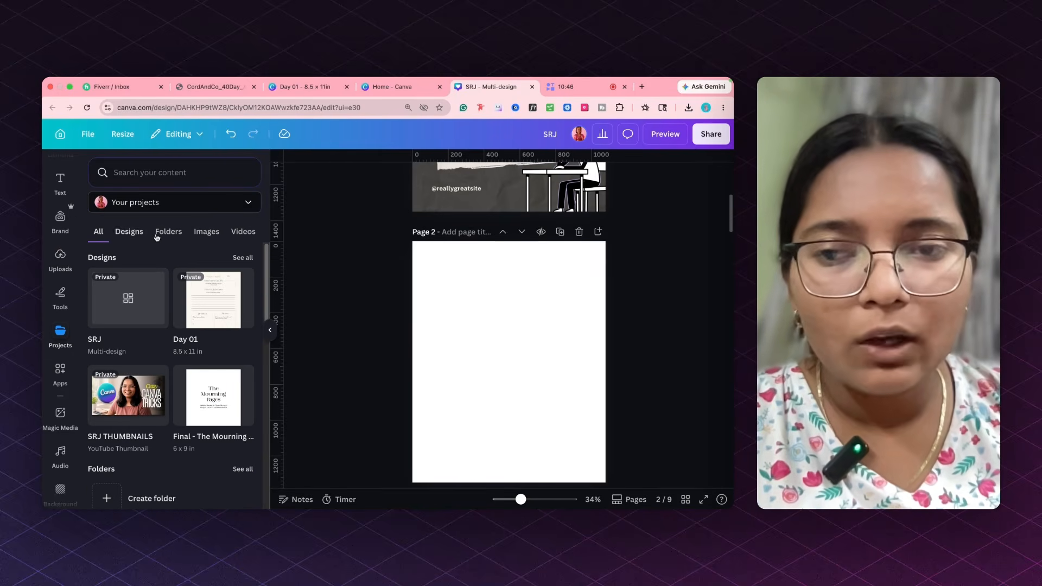
click(154, 234)
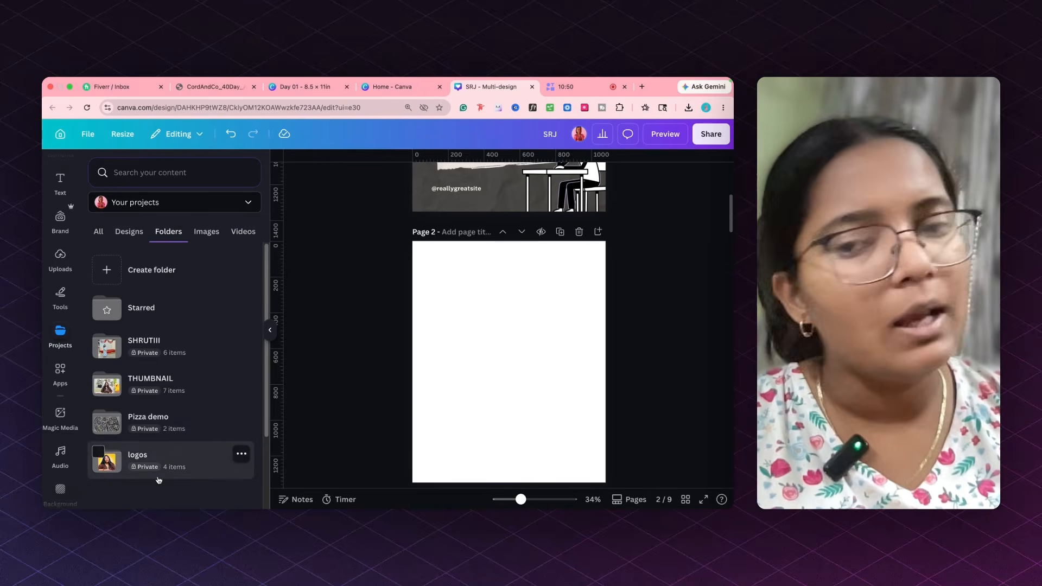
click(102, 416)
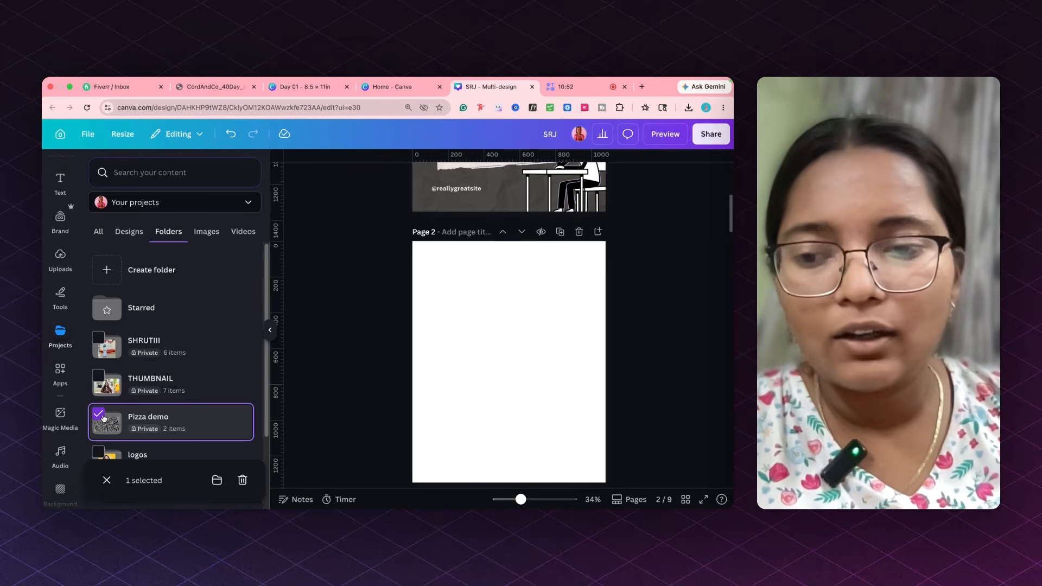
click(242, 481)
click(464, 342)
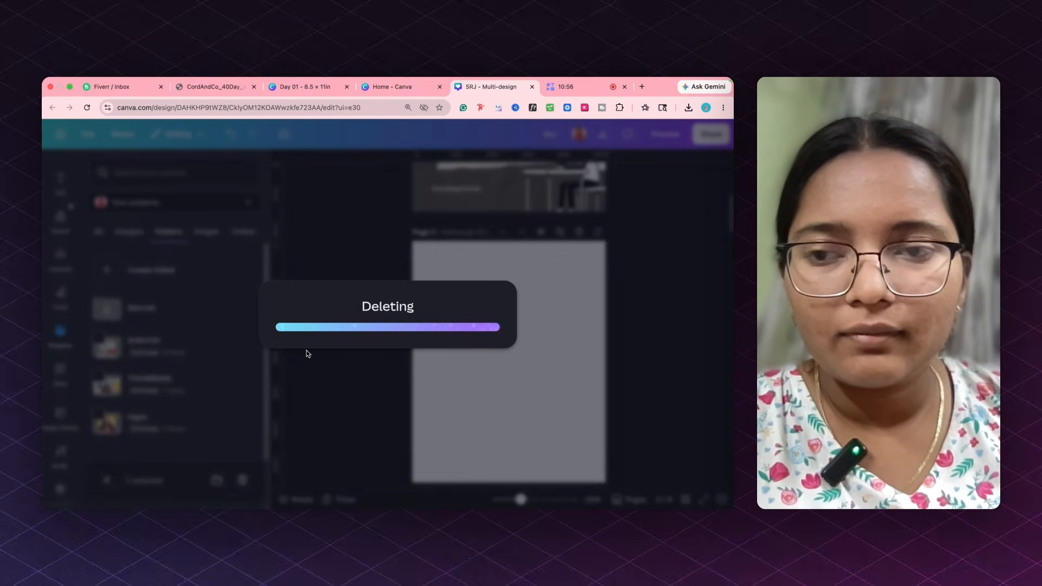
Draw a freehand dark blue marker stroke and a wavy light purple highlighter stroke on page 2.
click(60, 296)
click(99, 273)
mouse_move(365, 309)
mouse_down()
mouse_move(389, 320)
mouse_move(409, 426)
mouse_move(472, 425)
mouse_up()
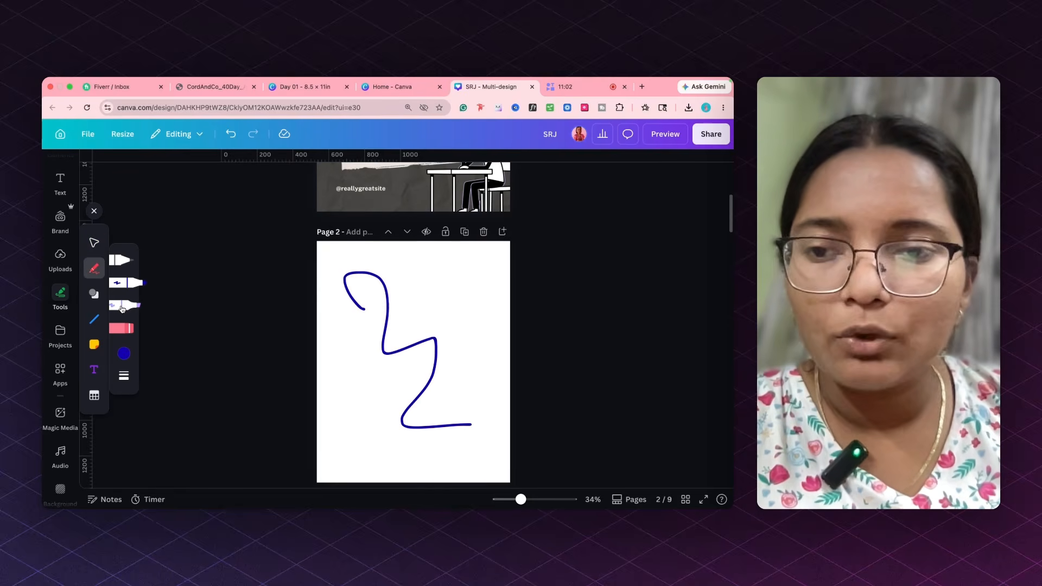
click(123, 305)
mouse_move(461, 285)
mouse_down()
mouse_move(444, 340)
mouse_move(379, 412)
mouse_move(382, 450)
mouse_up()
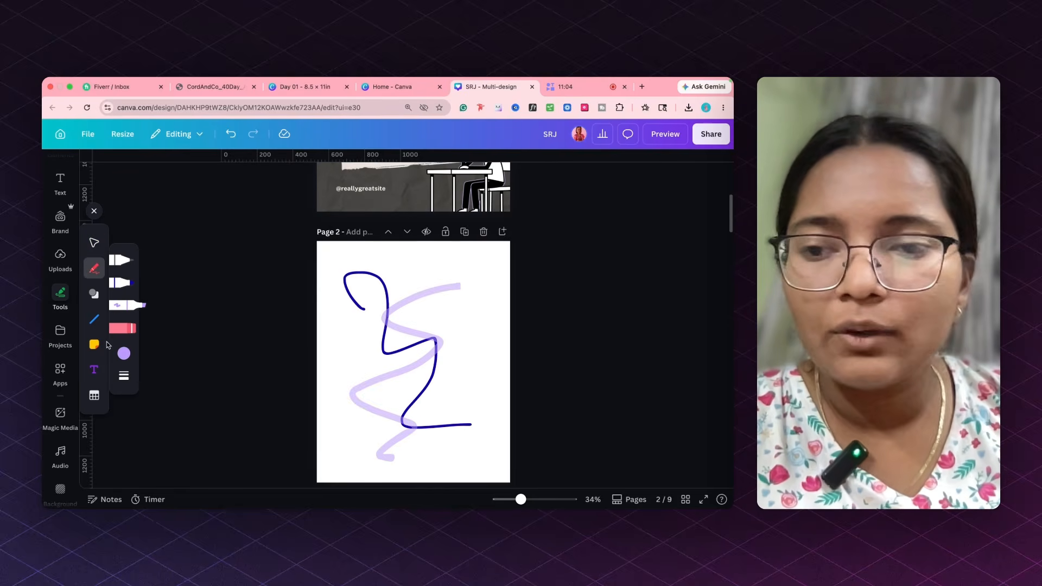
Increase the highlighter's stroke weight and scribble a thick purple stroke across page 2.
click(123, 375)
drag(194, 386, 251, 386)
mouse_move(402, 304)
mouse_down()
mouse_move(356, 338)
mouse_move(349, 407)
mouse_move(336, 402)
mouse_move(302, 291)
mouse_move(329, 434)
mouse_up()
Place a blue sticky note on page 2 and delete it together with all the drawn strokes.
click(96, 348)
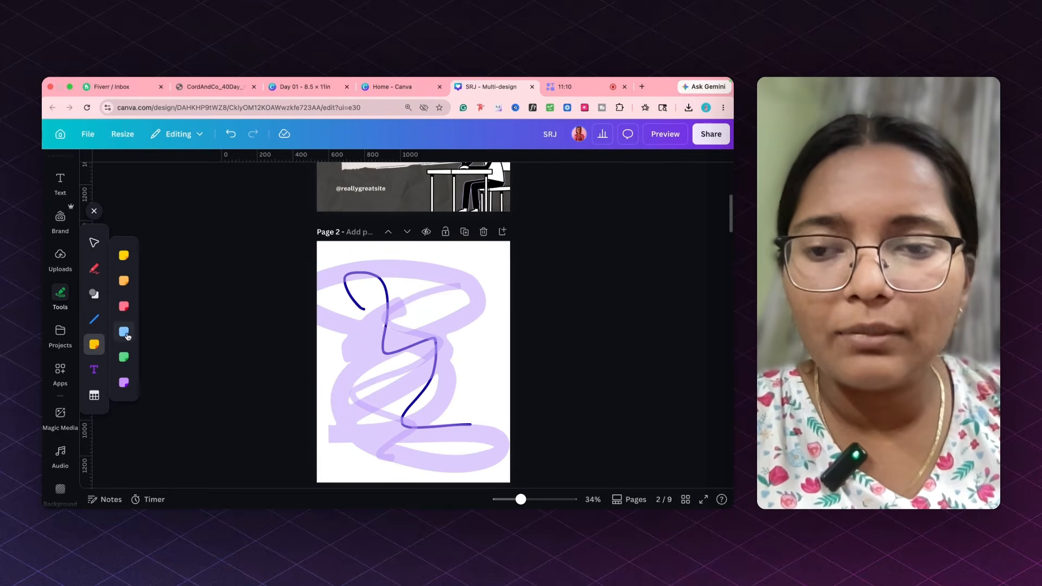
click(124, 332)
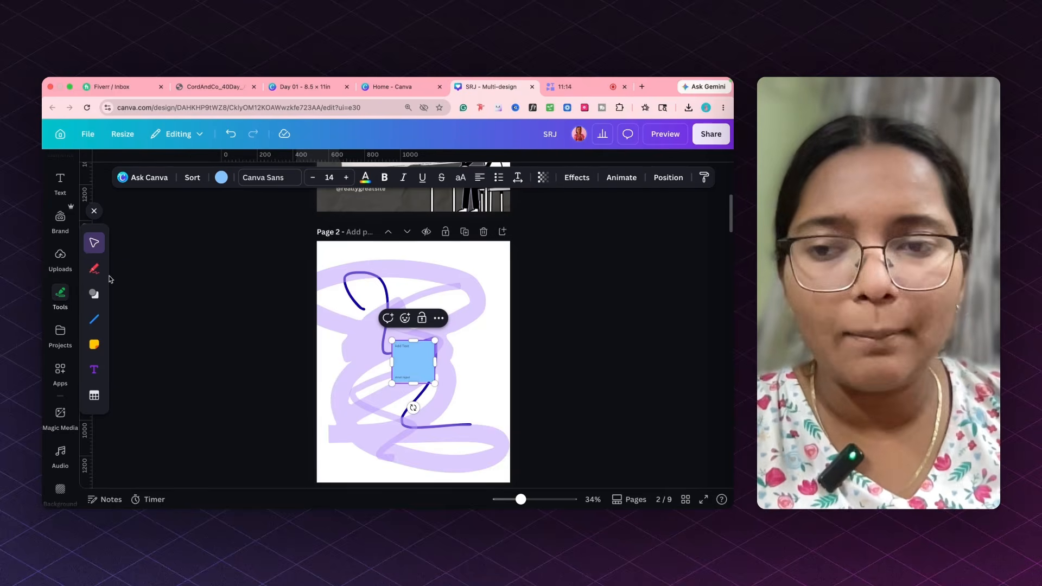
drag(266, 258, 556, 443)
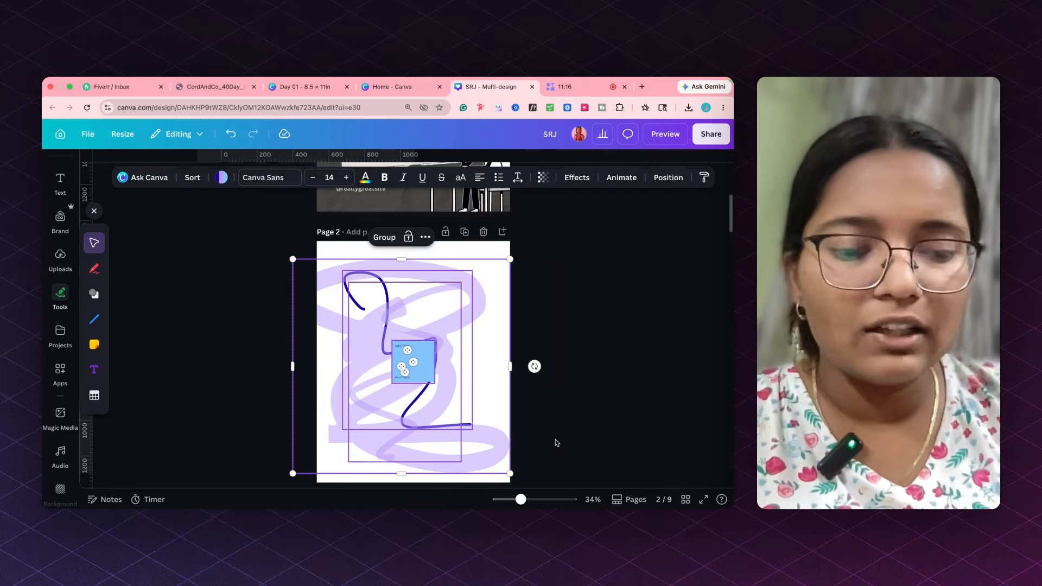
key(Delete)
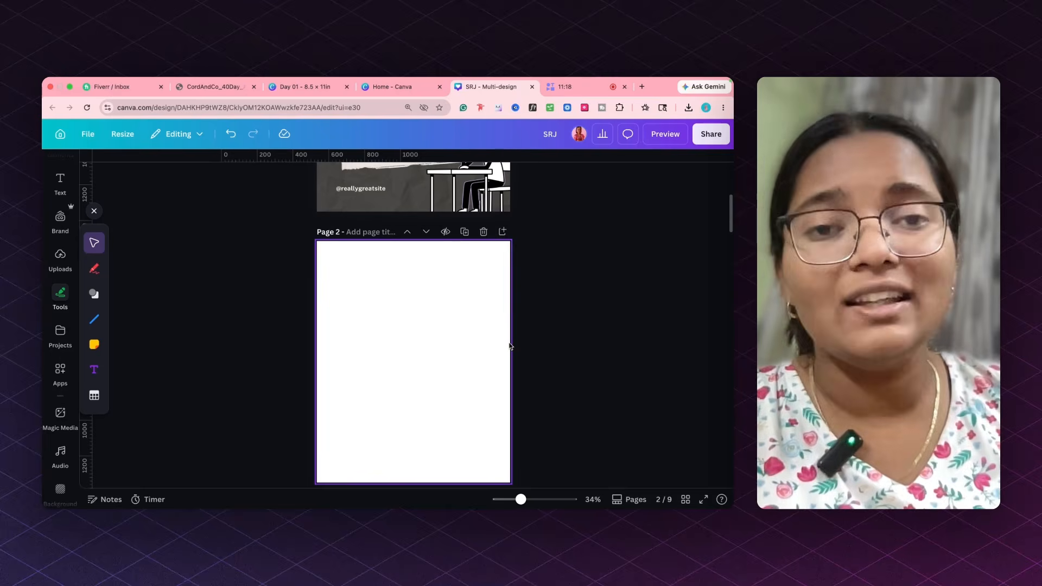
Browse the Canva apps, including the trending and recommended ones.
click(60, 369)
scroll(63, 328, down, 3)
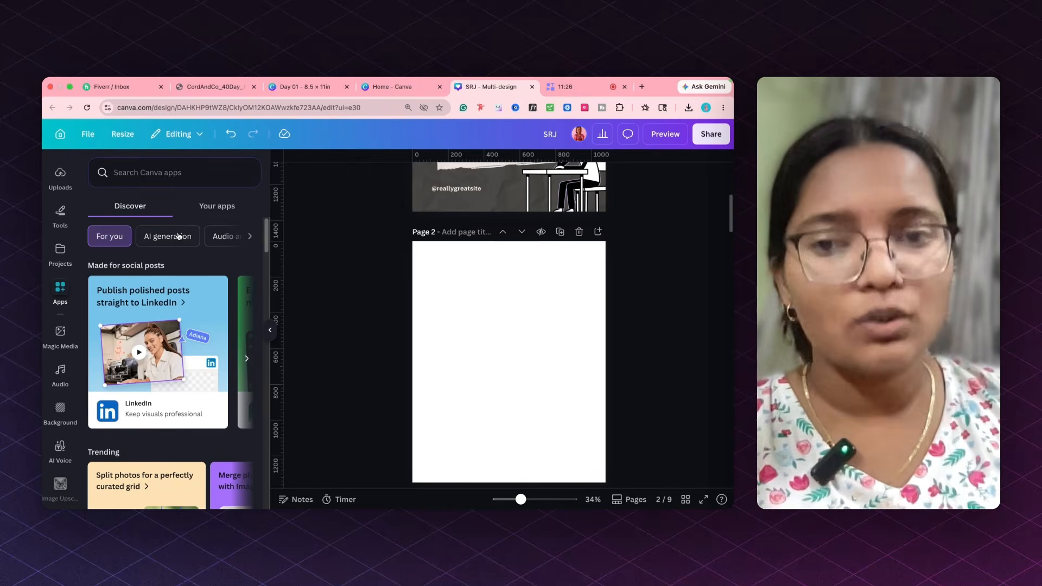
scroll(169, 379, down, 10)
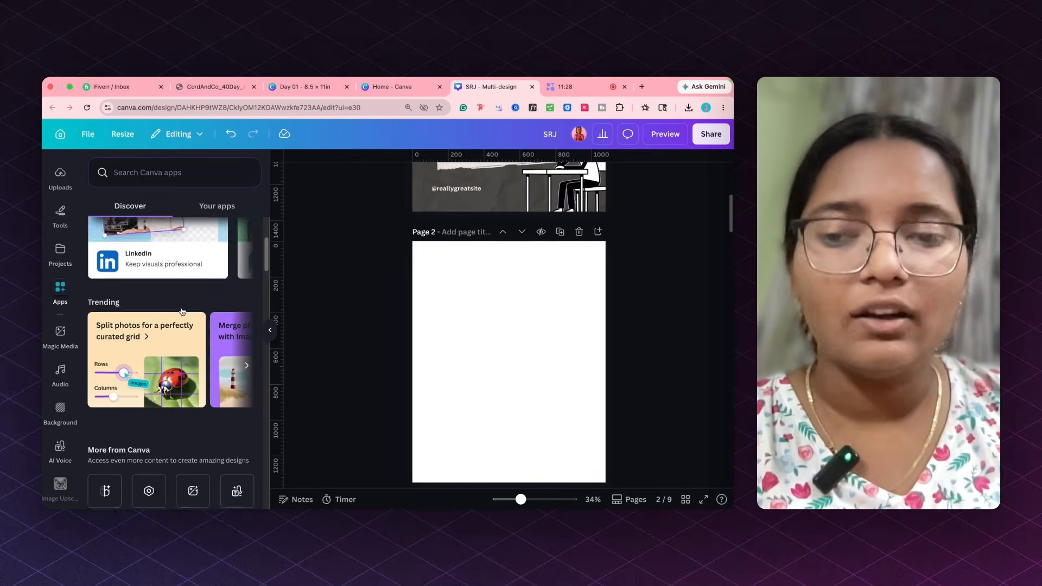
scroll(170, 379, down, 4)
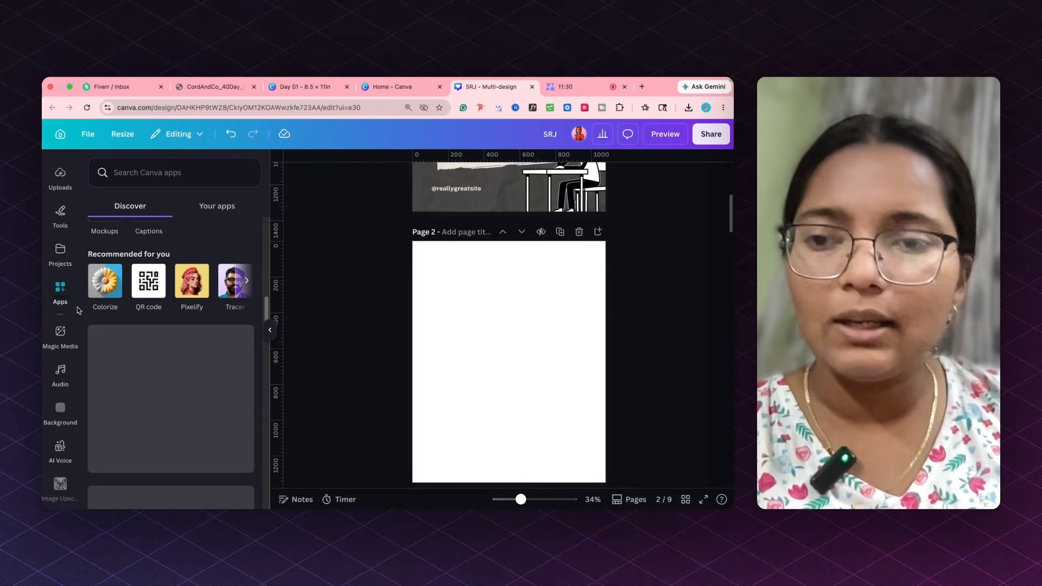
click(253, 281)
click(254, 280)
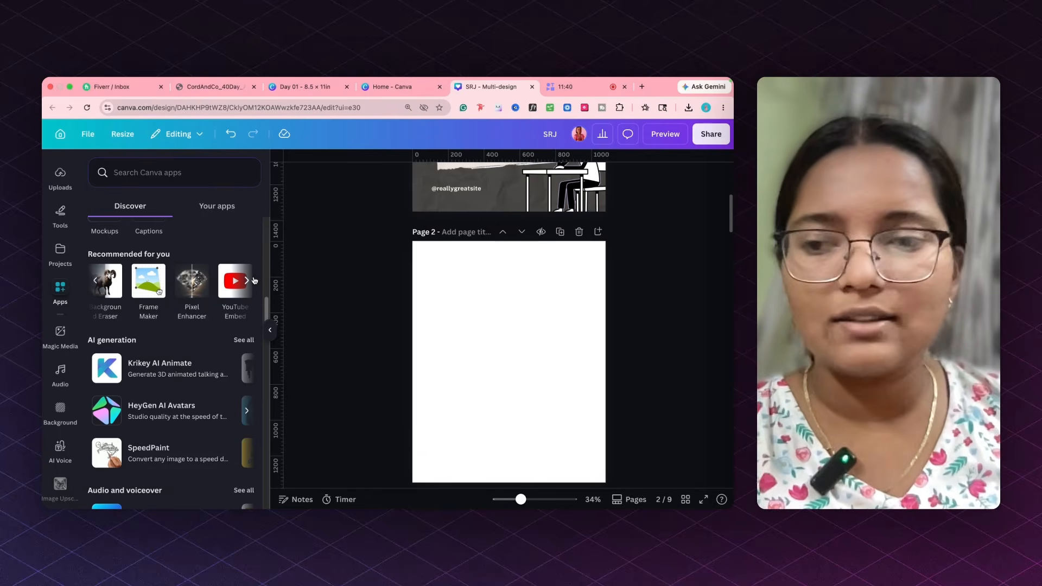
Fill the Magic Media image description with the suggested prompt "A golden sculpture of a rabbit, red background".
click(64, 336)
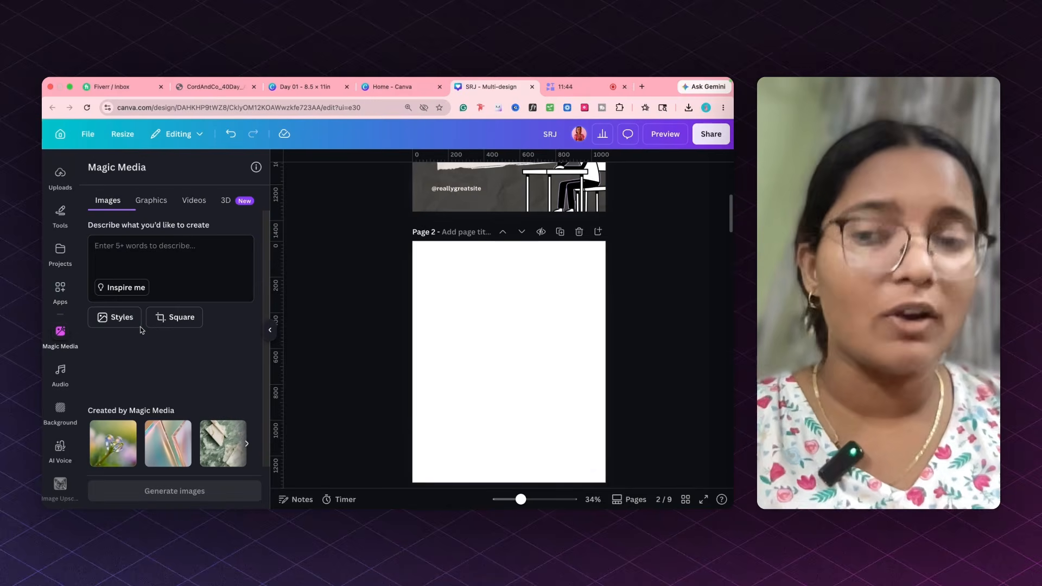
click(56, 292)
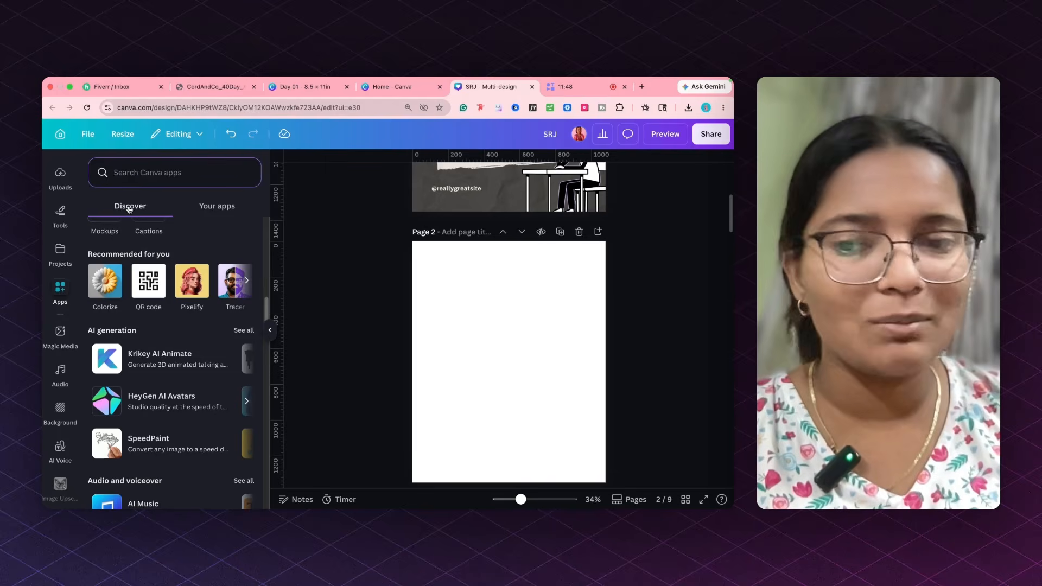
click(75, 331)
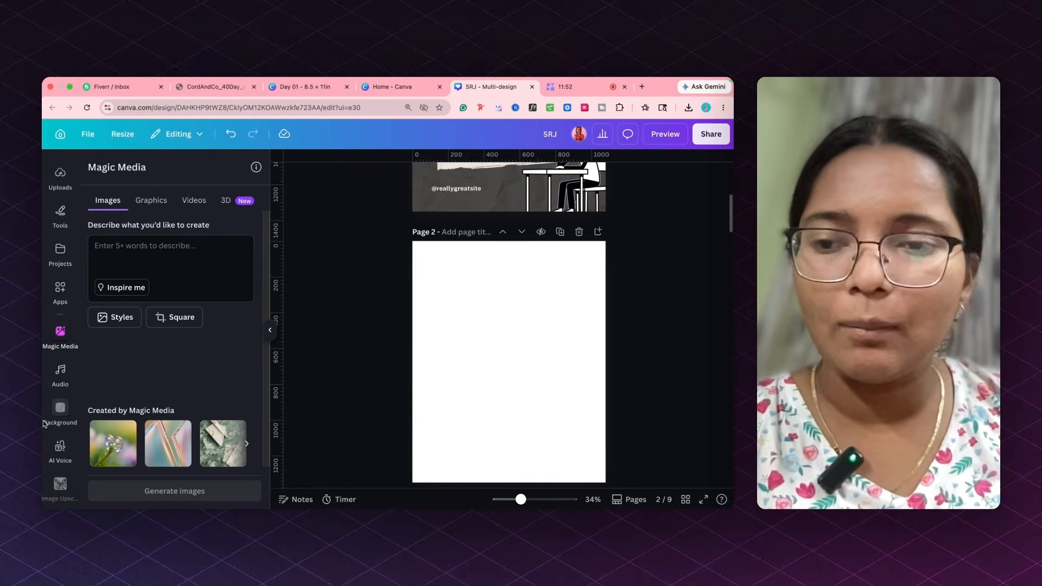
click(129, 288)
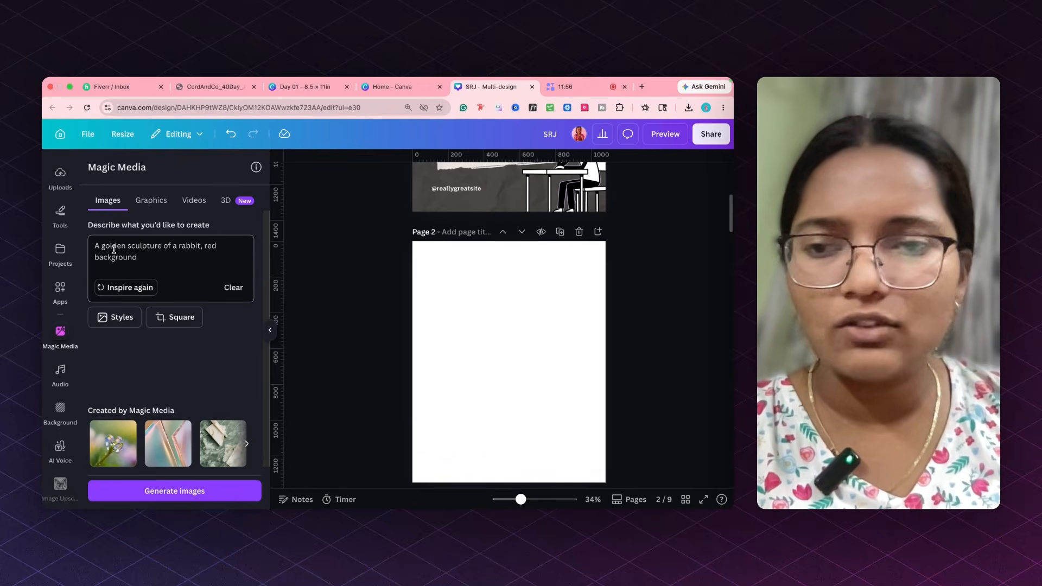
Generate Magic Media graphics from the suggested prompt "A happy dog" in the Sketch style.
click(151, 200)
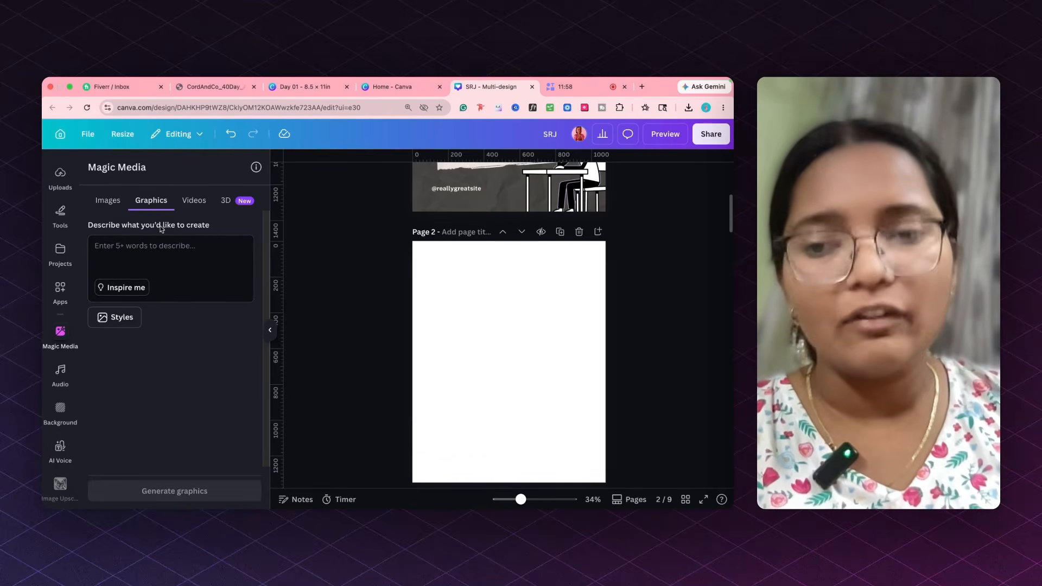
click(126, 288)
click(103, 317)
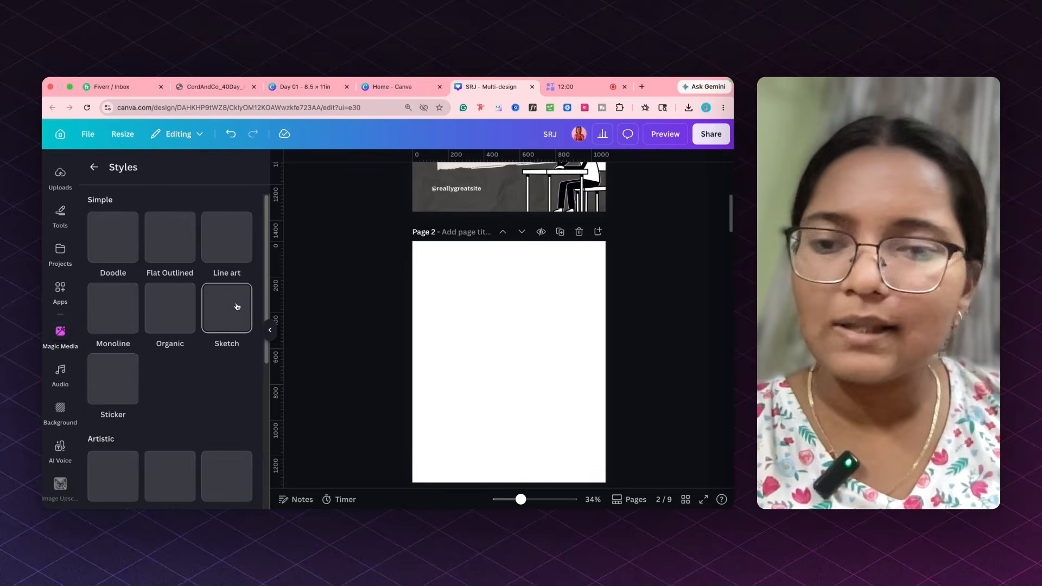
click(226, 326)
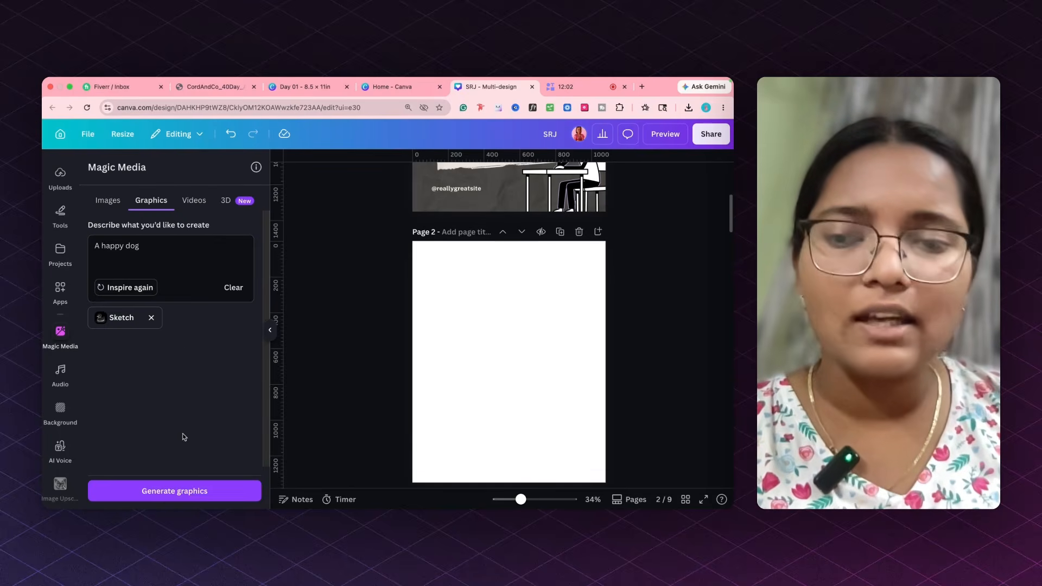
click(168, 488)
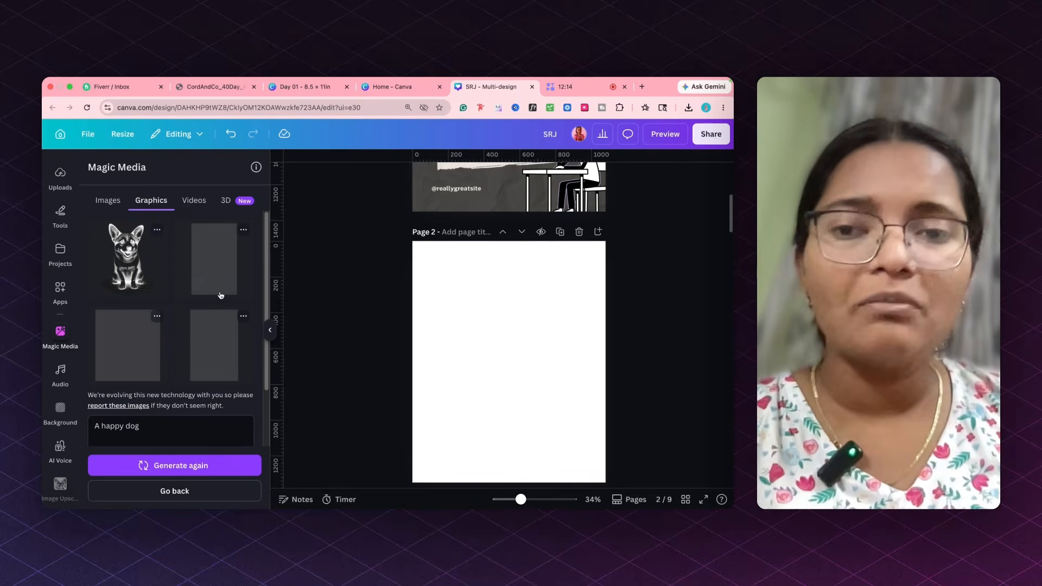
Add the first generated happy-dog sketch to the middle of page 2.
click(128, 258)
drag(515, 362, 522, 368)
scroll(523, 368, down, 2)
drag(552, 315, 545, 331)
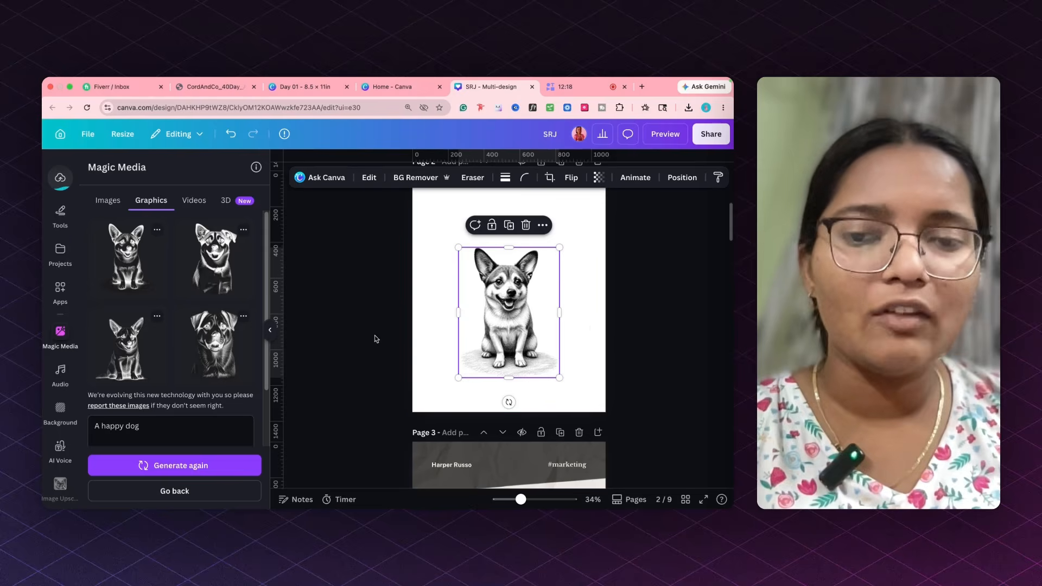
Arrange the floppy-eared dog sketch beside the first dog on page 2 and show the uploaded images.
click(516, 311)
drag(514, 310, 560, 305)
click(515, 311)
click(481, 300)
click(59, 186)
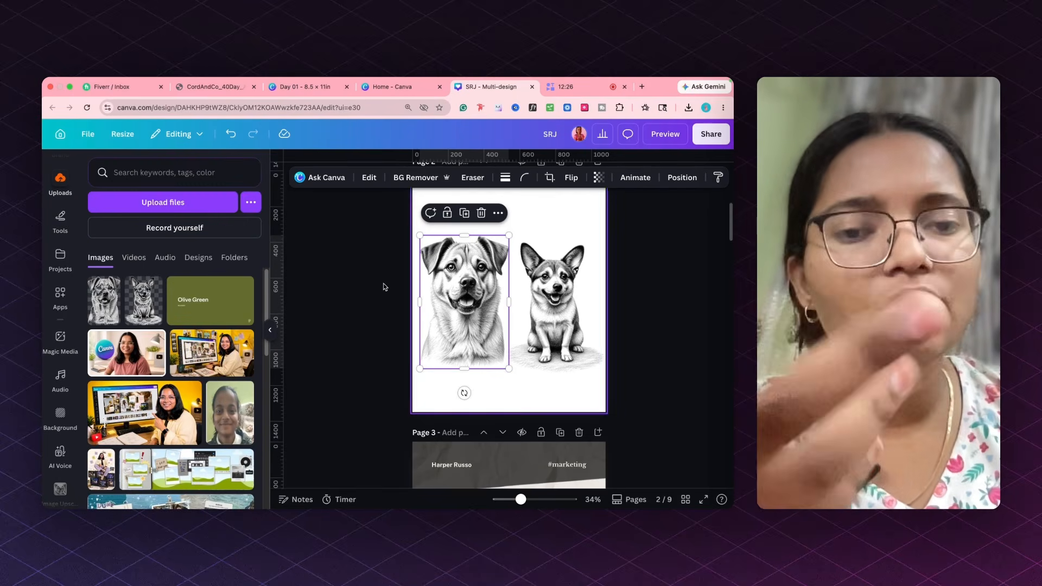
click(335, 273)
Try the green grass and floral pattern backgrounds on page 2, ending with the third Flowers background of pink petals on white.
click(59, 416)
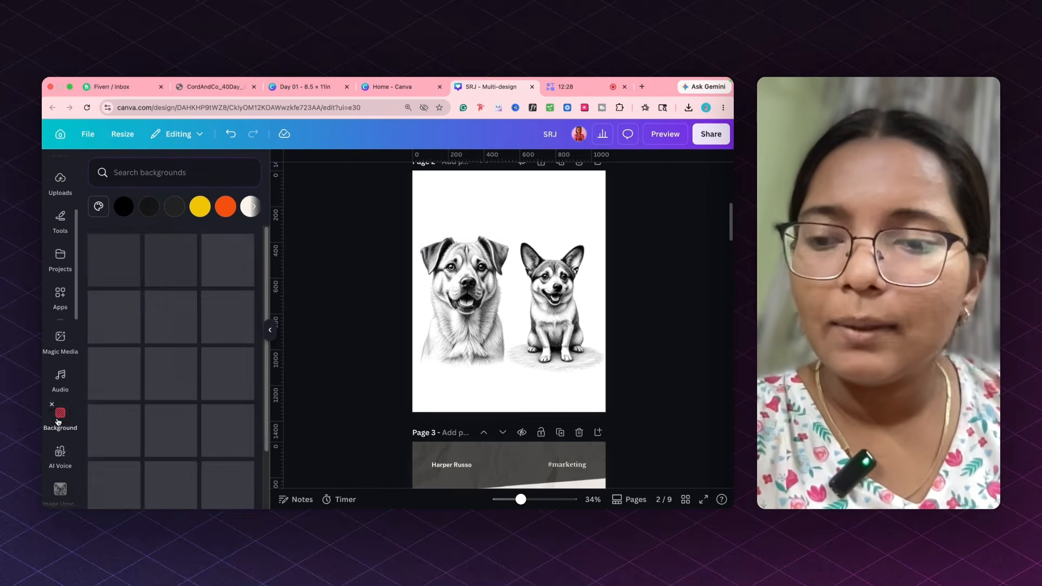
scroll(206, 391, down, 1)
scroll(207, 391, down, 6)
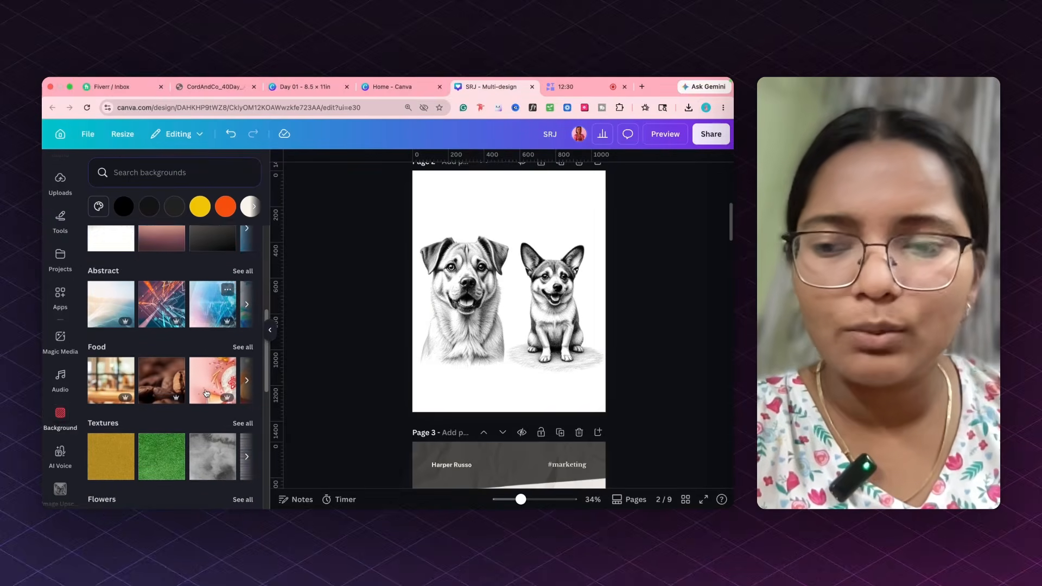
click(162, 374)
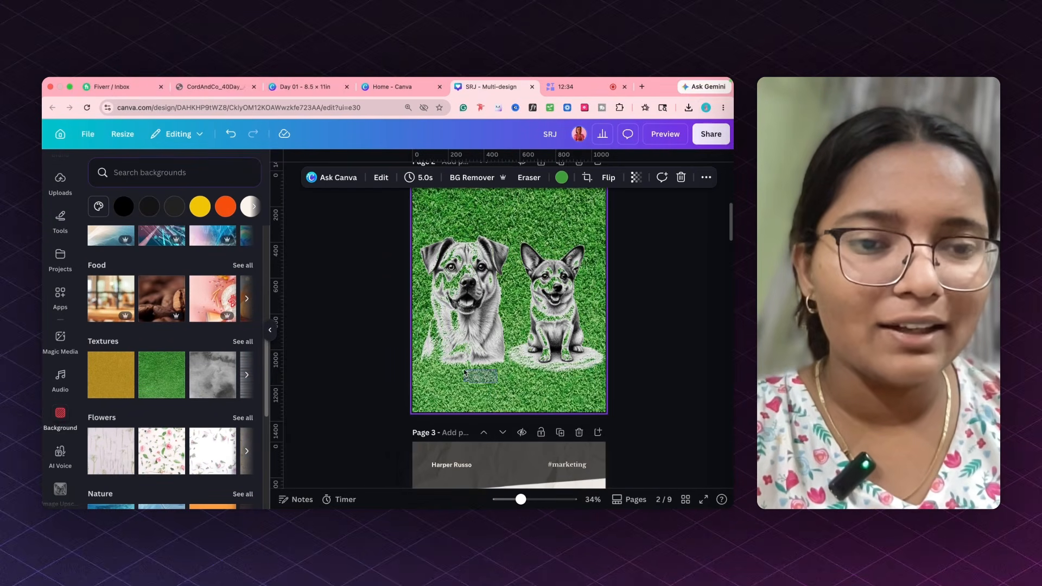
click(175, 462)
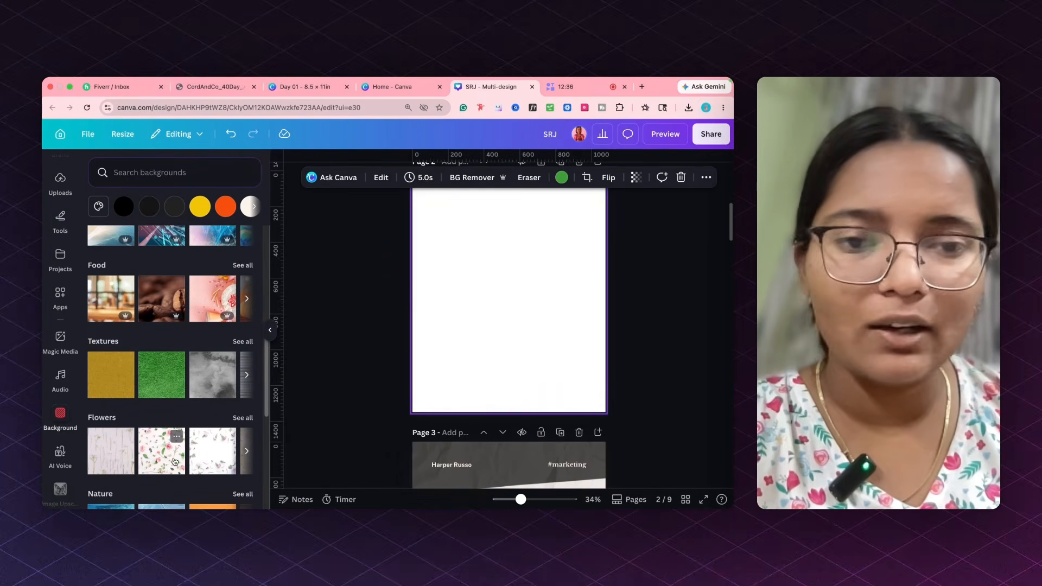
click(190, 461)
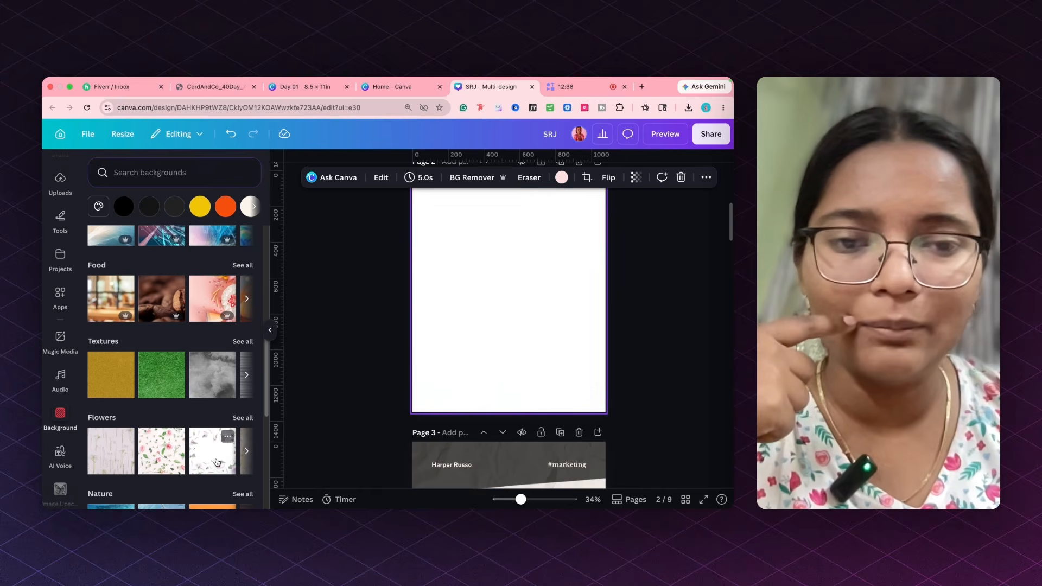
Move the larger dog sketch closer to the smaller dog on page 2.
mouse_move(472, 298)
mouse_down()
mouse_move(576, 298)
mouse_move(483, 300)
mouse_up()
click(348, 319)
scroll(350, 318, up, 1)
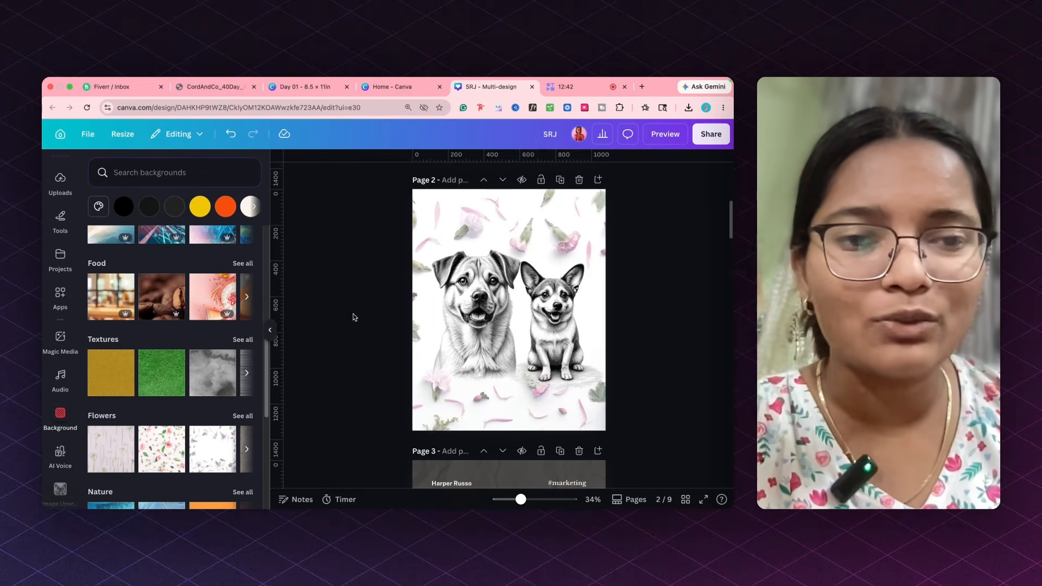
Fill the AI Voice text with the example about emus and kangaroos and select the Lisa voice in English (United States).
scroll(199, 335, down, 2)
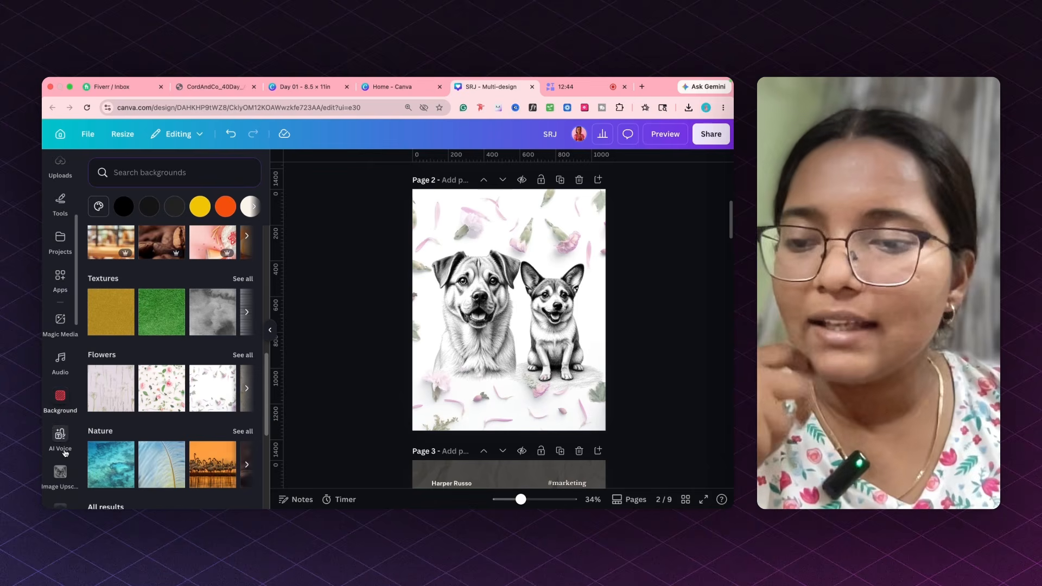
scroll(56, 444, down, 1)
click(56, 444)
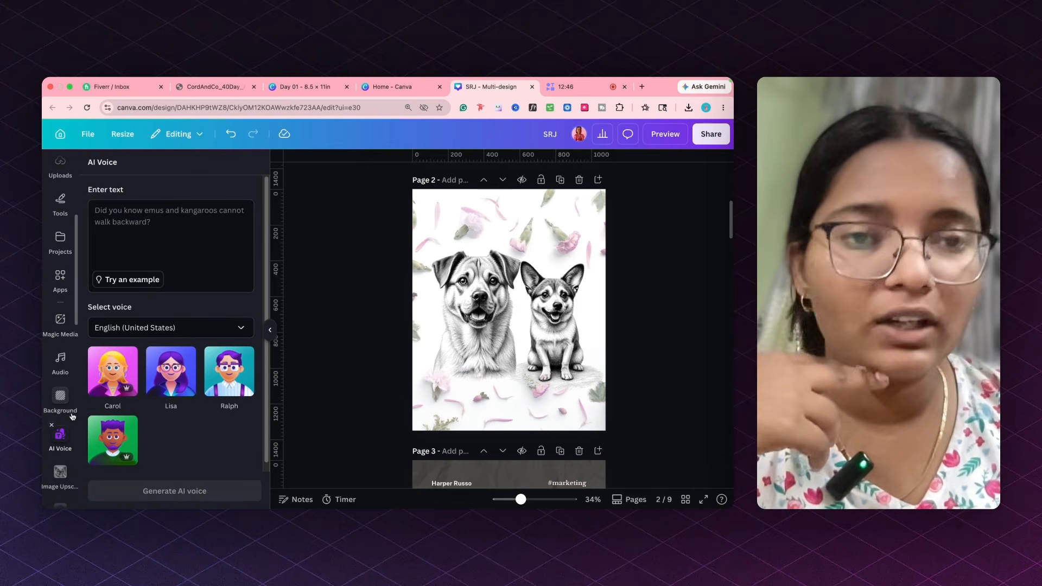
click(129, 281)
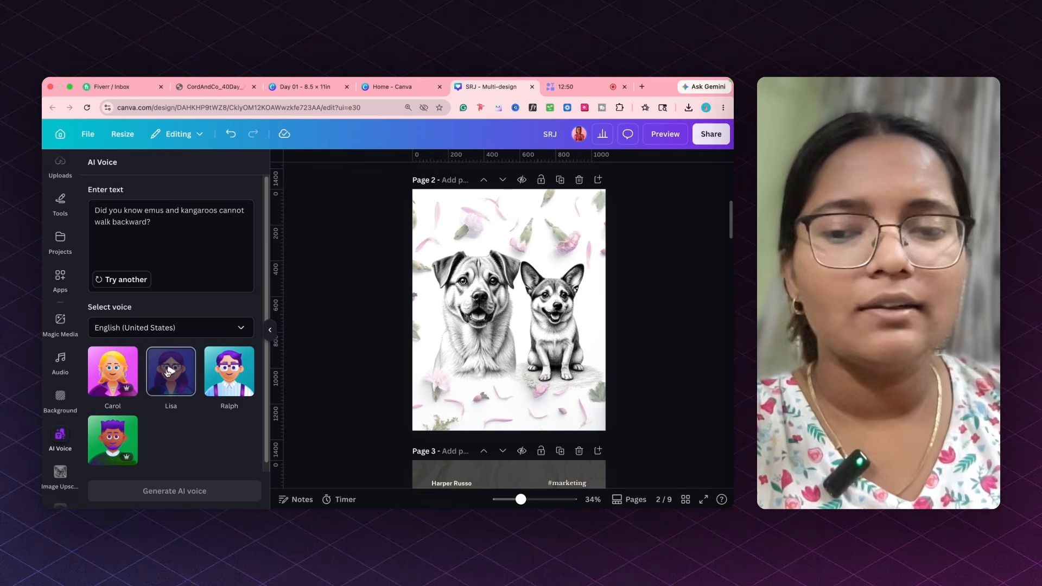
click(168, 374)
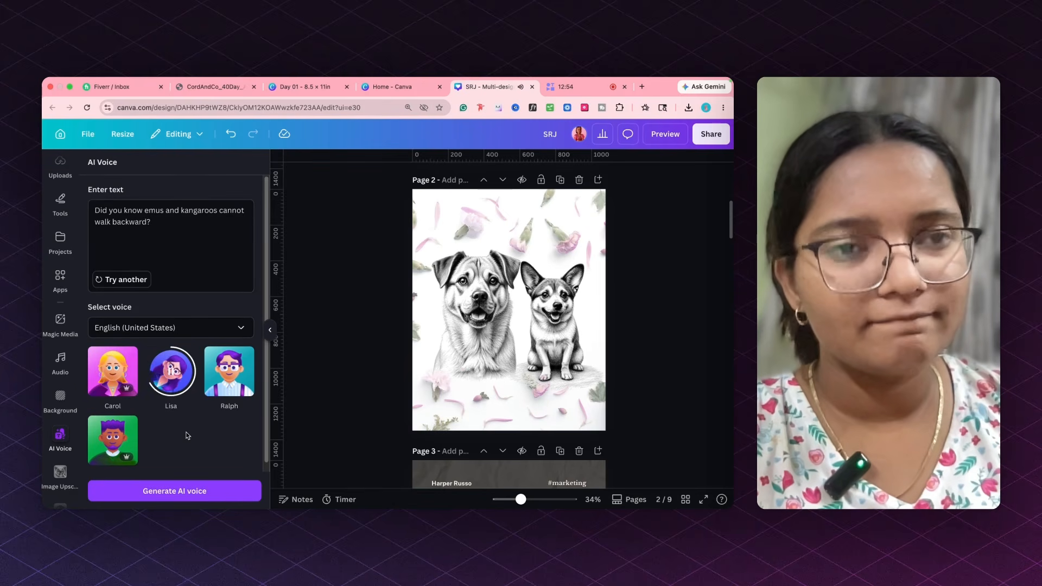
Open the Image Upscaler app and remove it from the list of pinned apps.
scroll(61, 326, down, 3)
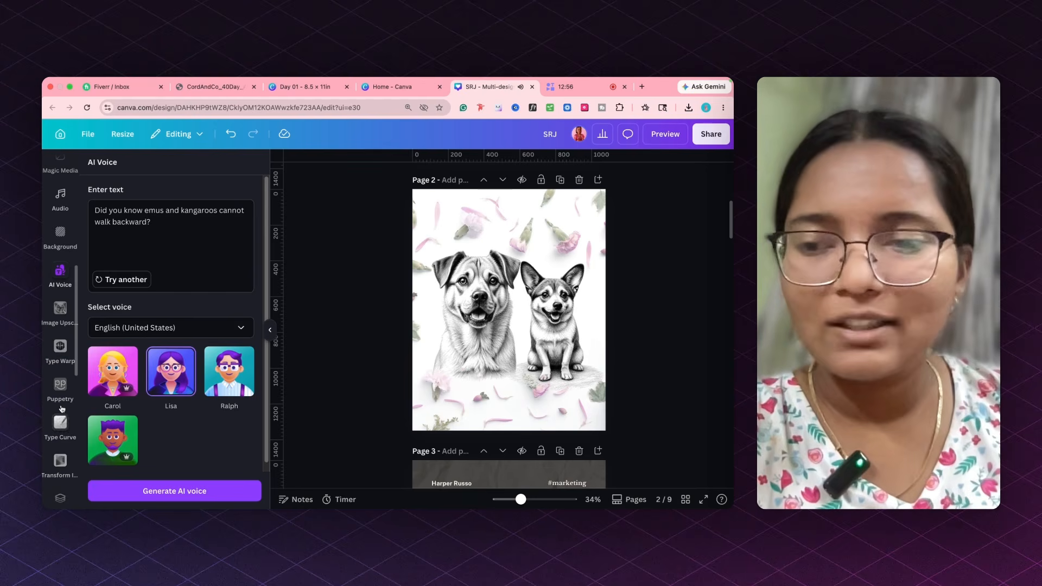
click(61, 309)
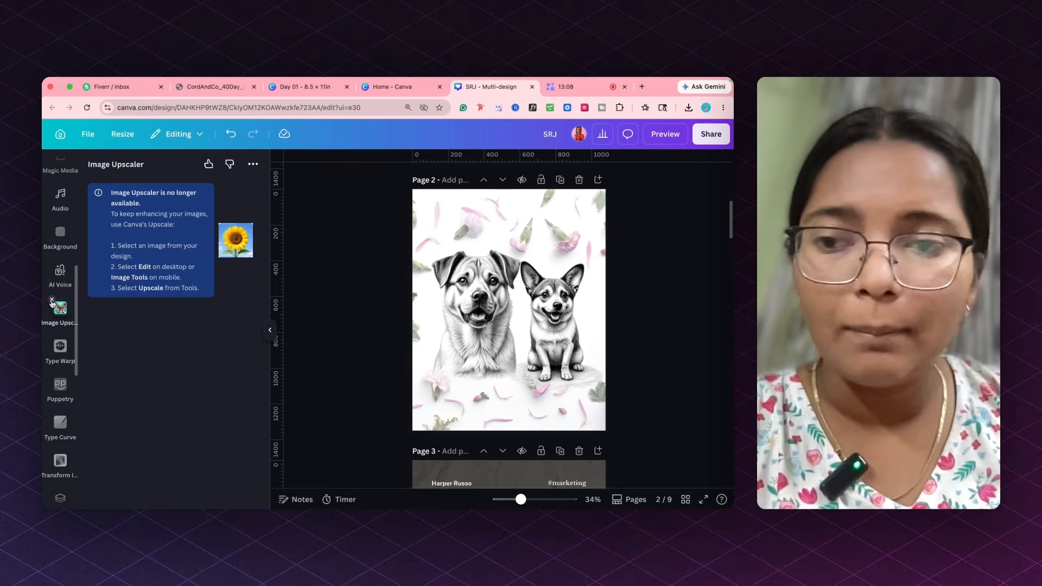
click(51, 301)
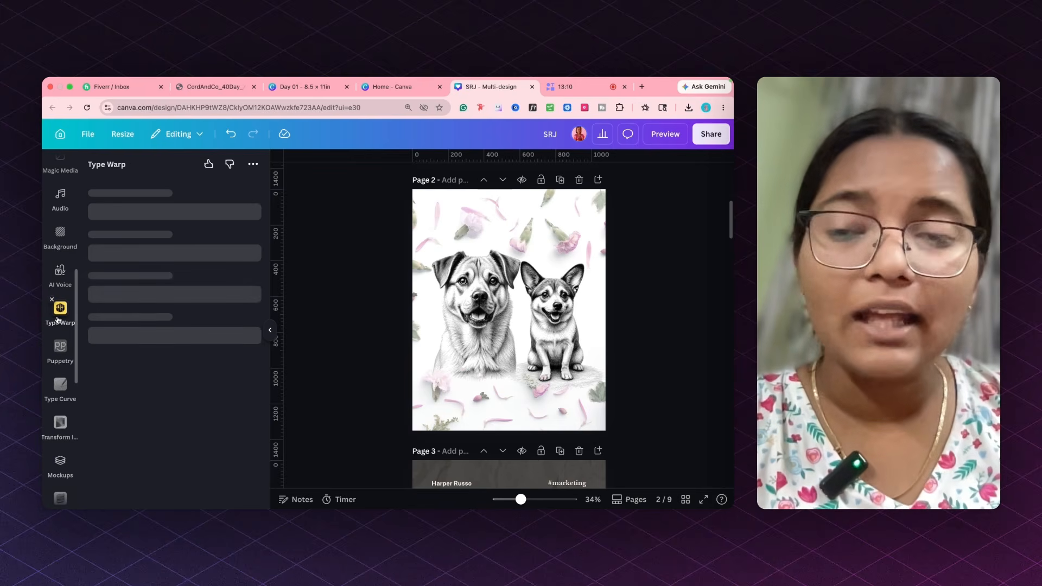
Browse the Type Warp templates for warped text shapes.
click(58, 320)
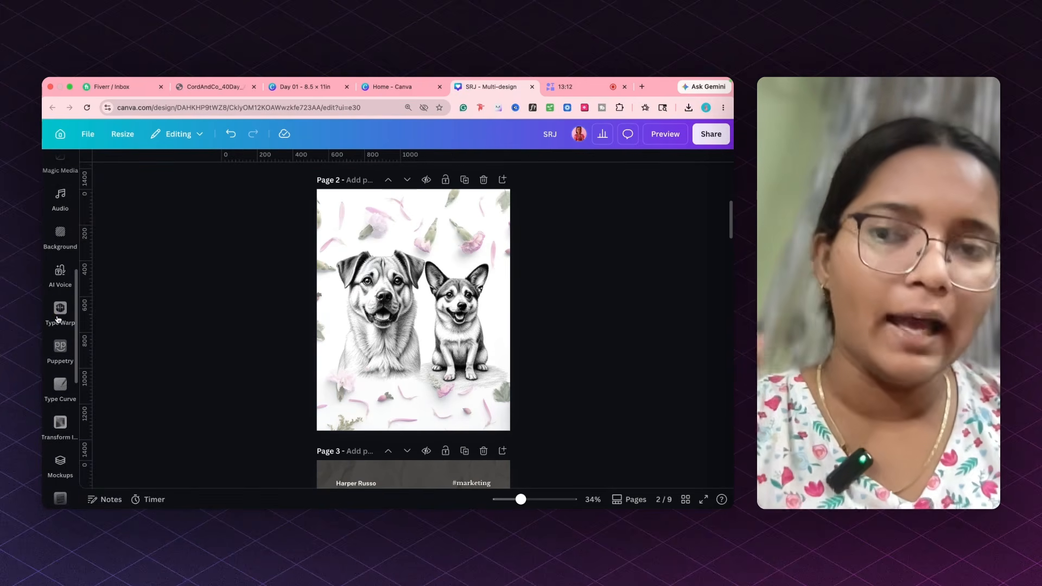
click(58, 319)
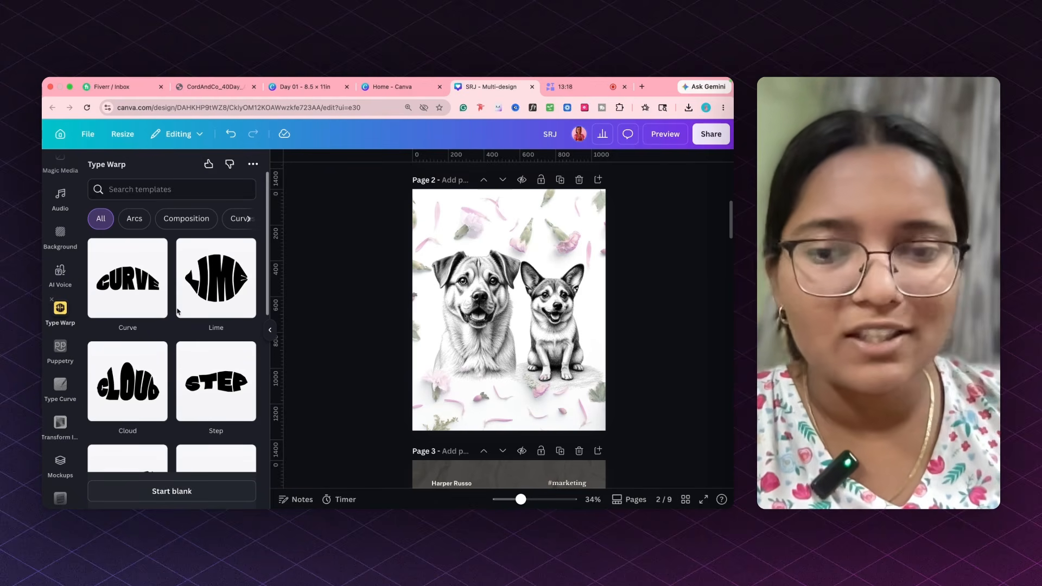
scroll(195, 328, down, 6)
scroll(195, 328, down, 3)
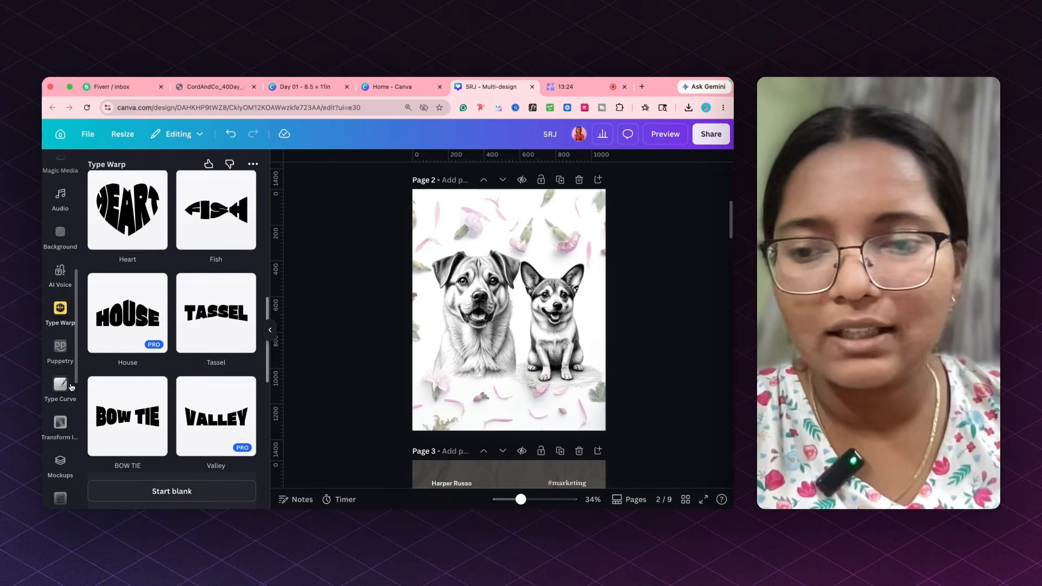
In Type Curve, choose the downward-bending curve path and replace the sample text with the first name in capitals.
scroll(60, 361, down, 3)
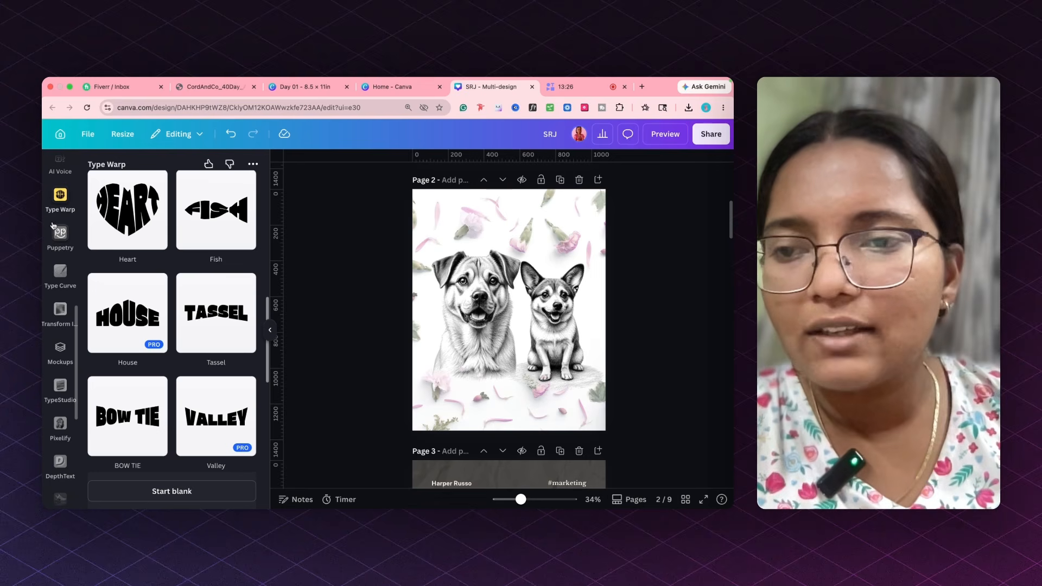
click(60, 276)
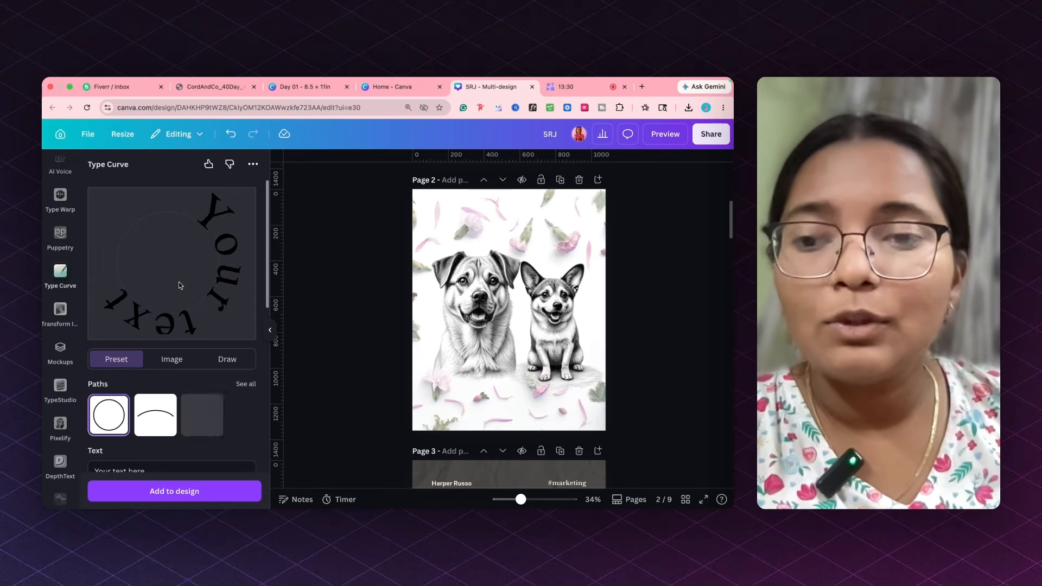
click(168, 420)
click(202, 415)
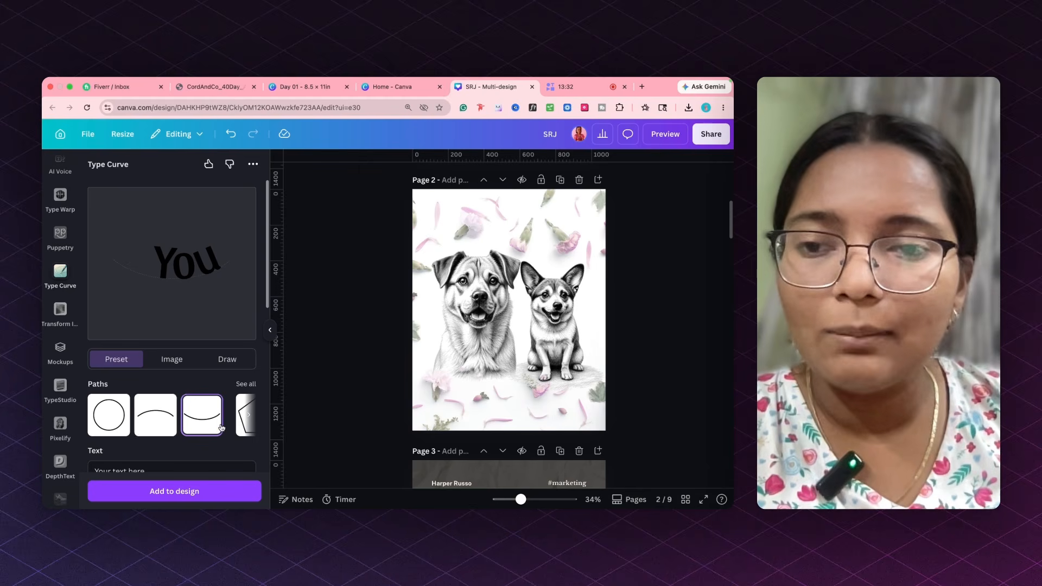
scroll(155, 411, down, 2)
triple_click(144, 378)
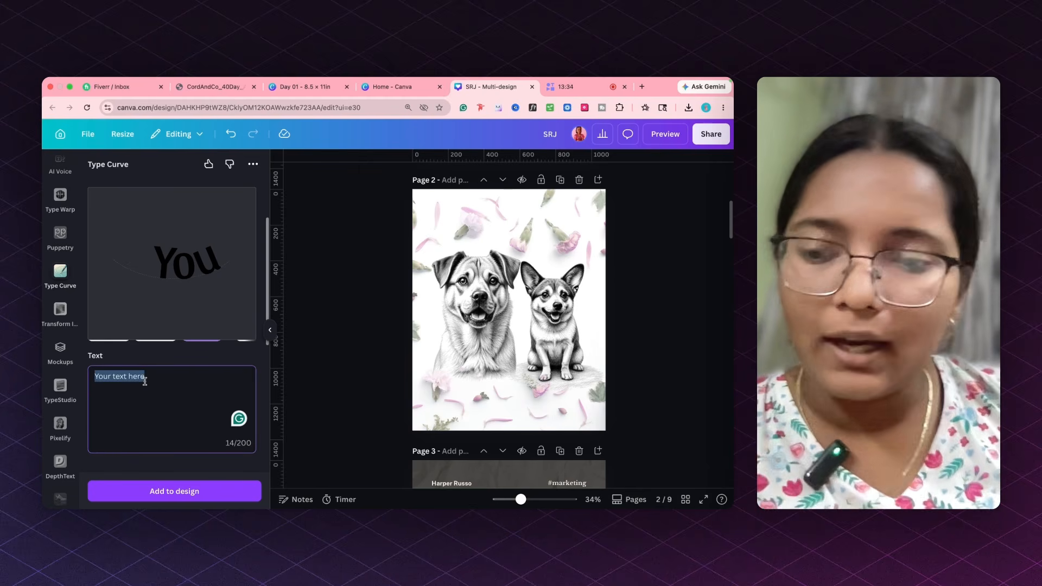
text(SHRUTI)
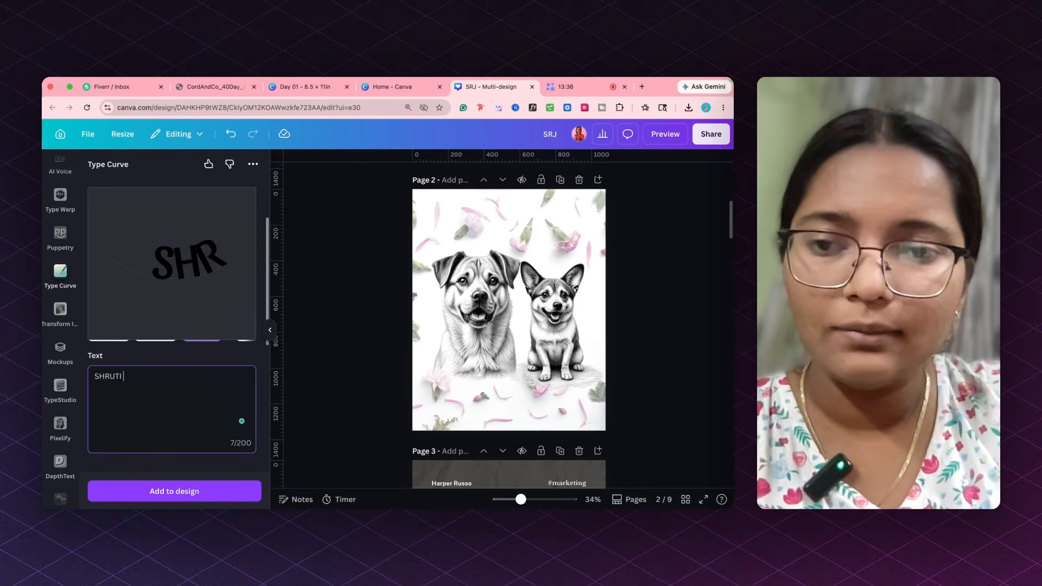
Try the arc, heart, wave and pentagon preset paths on the Type Curve text.
scroll(168, 388, up, 2)
click(162, 428)
click(206, 426)
scroll(219, 426, right, 5)
click(179, 428)
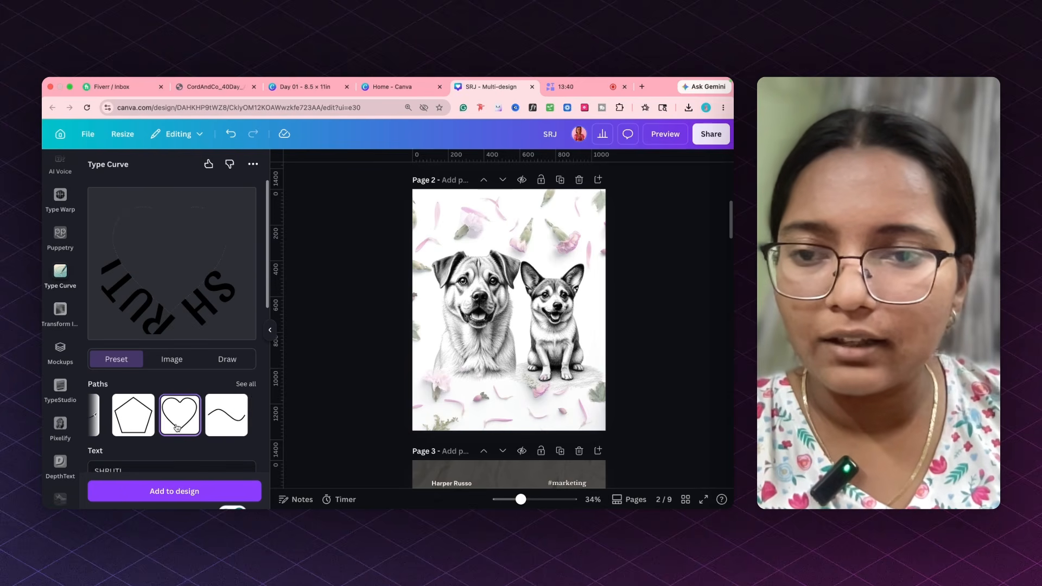
click(217, 433)
click(142, 428)
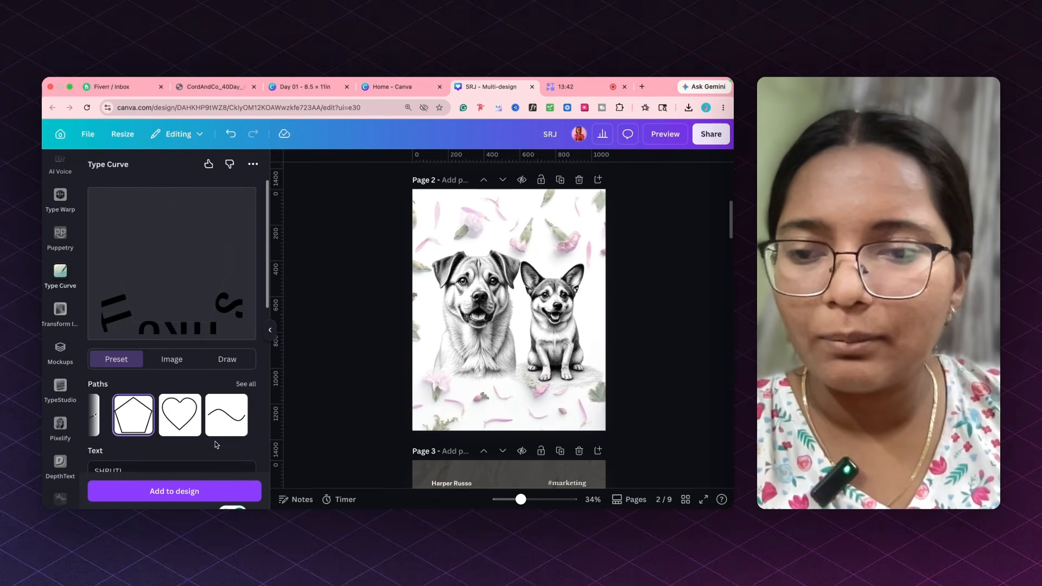
View Type Curve's image path option and draw a custom freehand wavy path for the text.
click(178, 362)
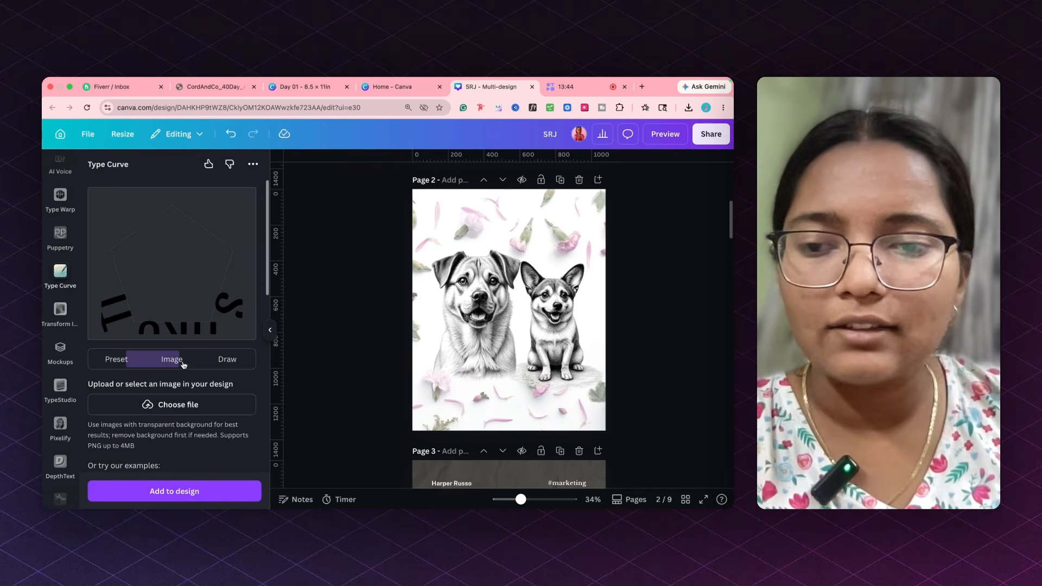
click(226, 360)
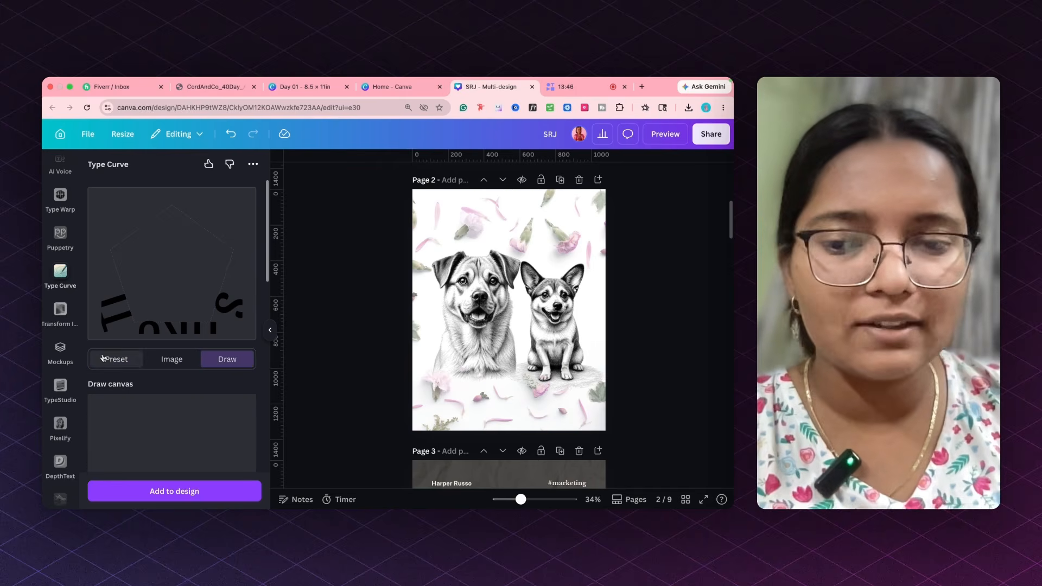
drag(209, 420, 195, 393)
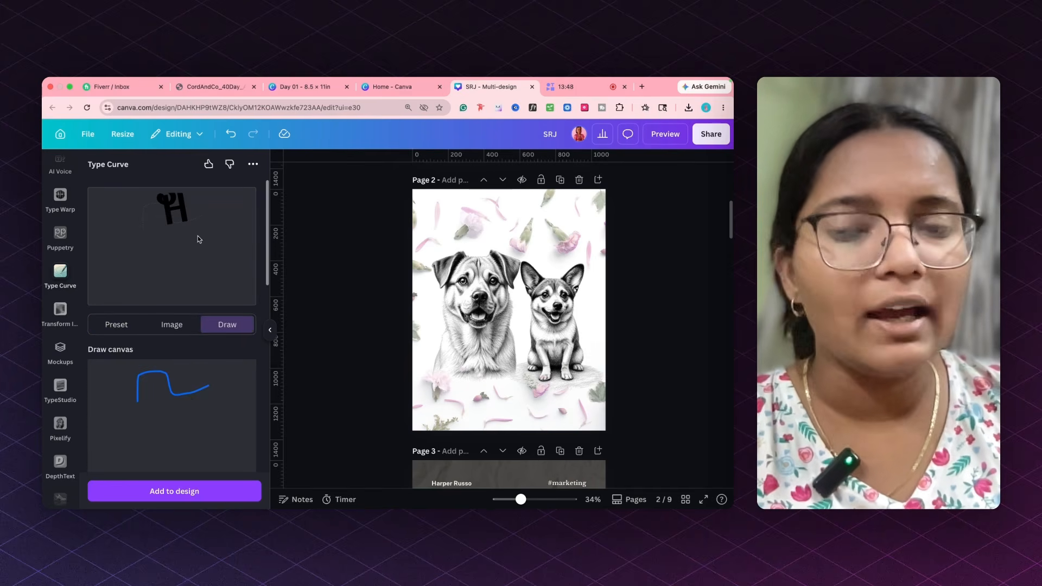
Upload 1.png to the Transform Image app and tilt it sideways in perspective.
scroll(67, 400, down, 1)
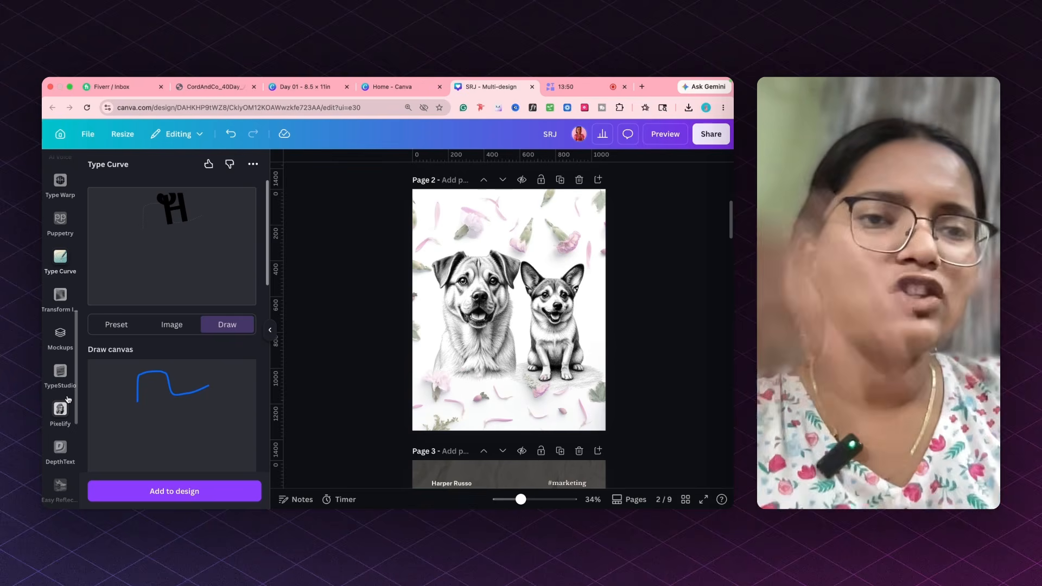
click(54, 306)
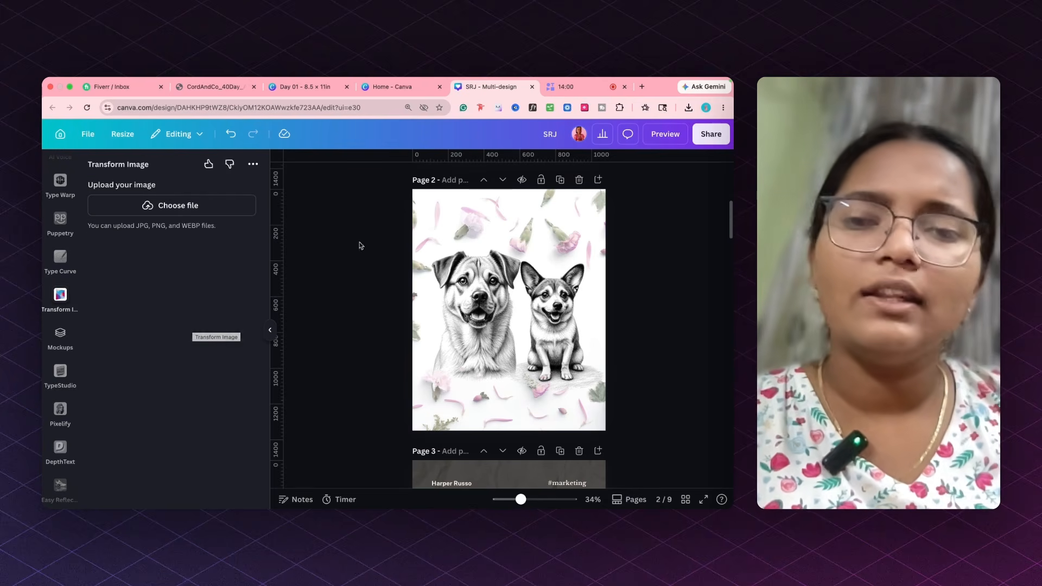
click(175, 212)
click(302, 205)
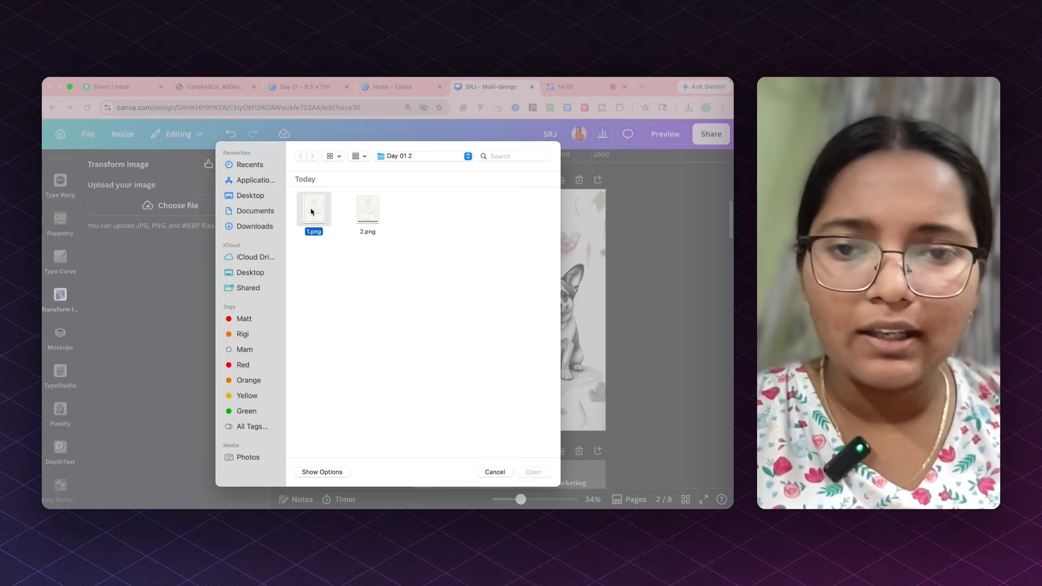
key(Return)
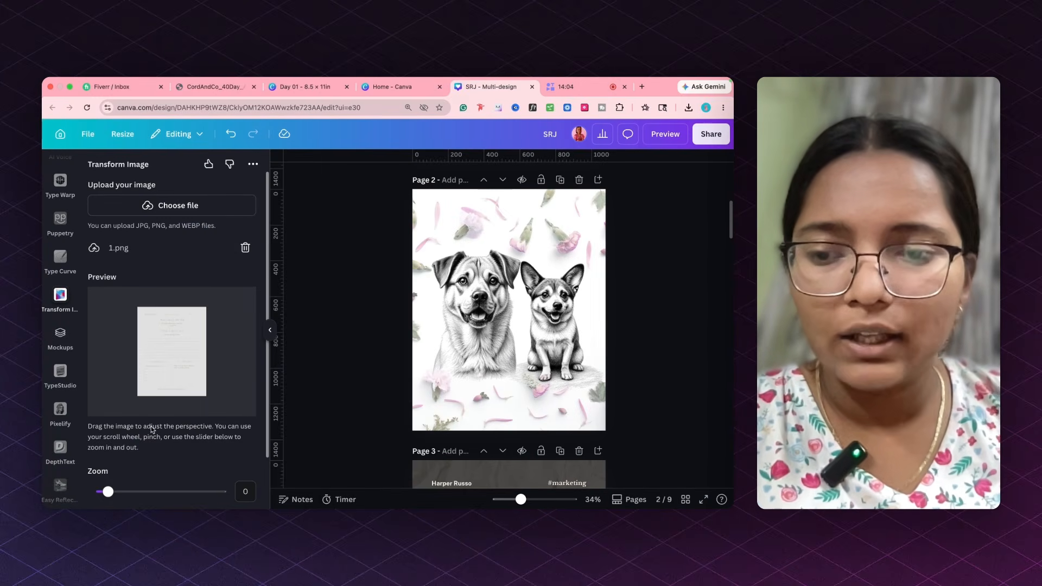
mouse_move(168, 369)
mouse_down()
mouse_move(194, 367)
mouse_move(137, 333)
mouse_move(169, 384)
mouse_up()
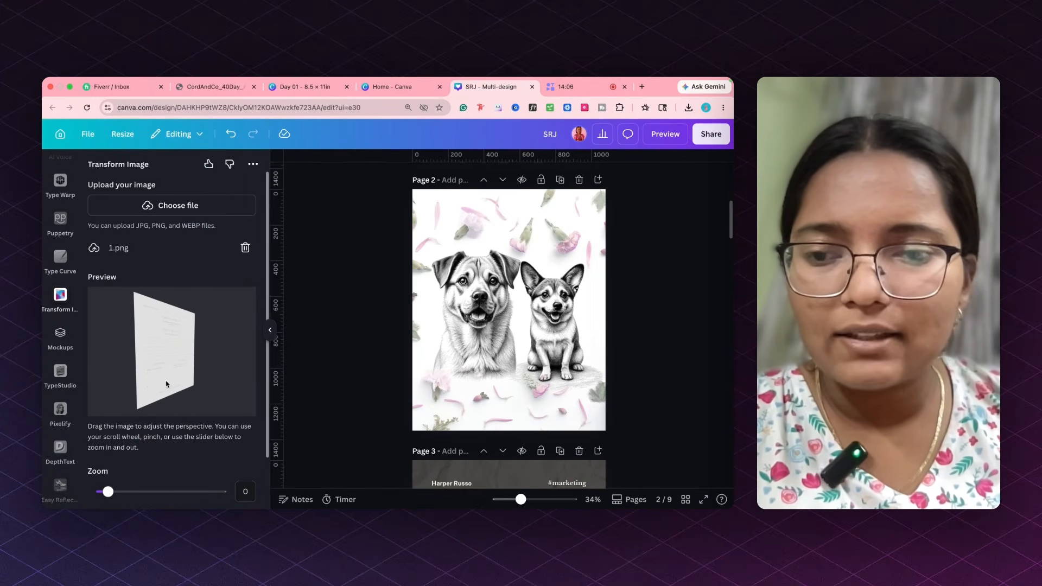
Add the tilted 1.png to page 2, reposition it and delete it from the page.
click(151, 491)
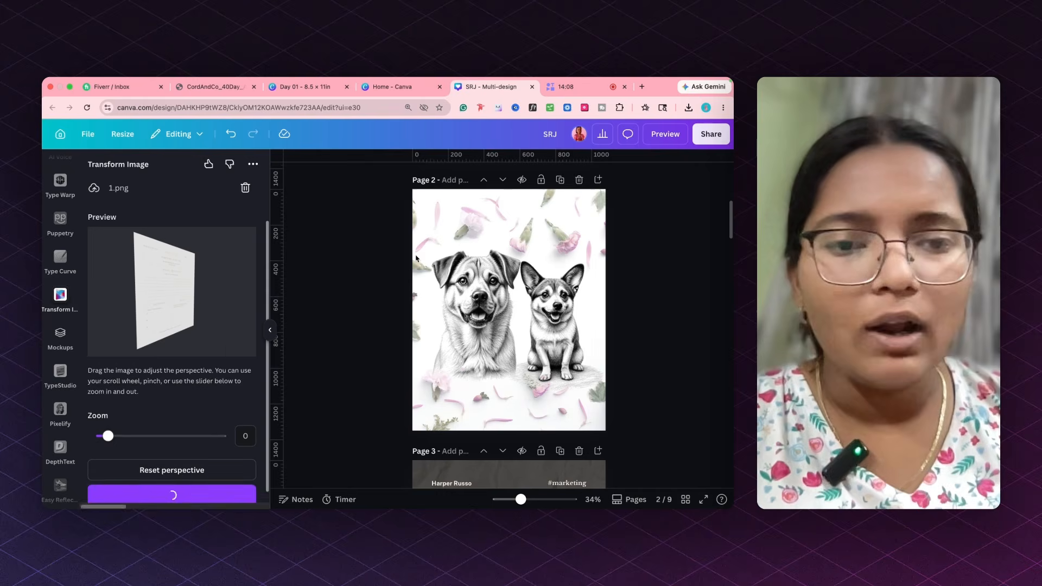
drag(471, 286, 428, 253)
key(Delete)
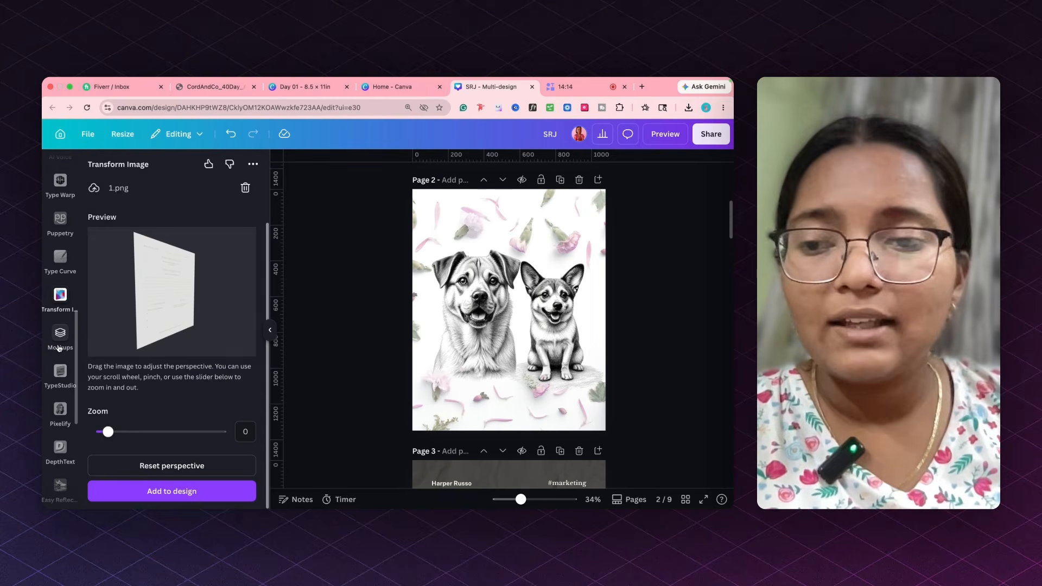
Add the tilted smartphone mockup from Mockups to page 2 and place the larger dog image on its screen.
click(60, 348)
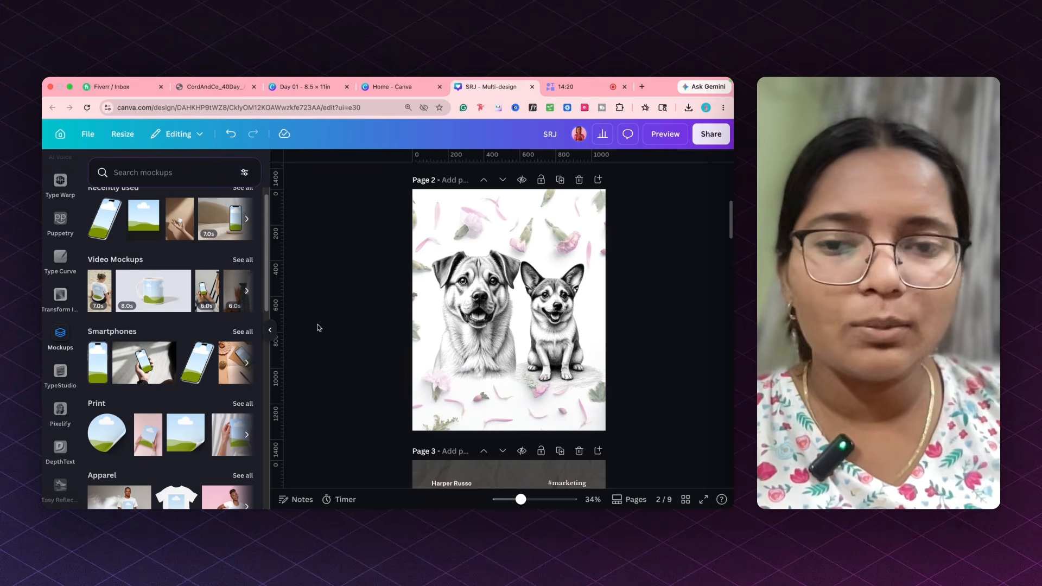
click(200, 373)
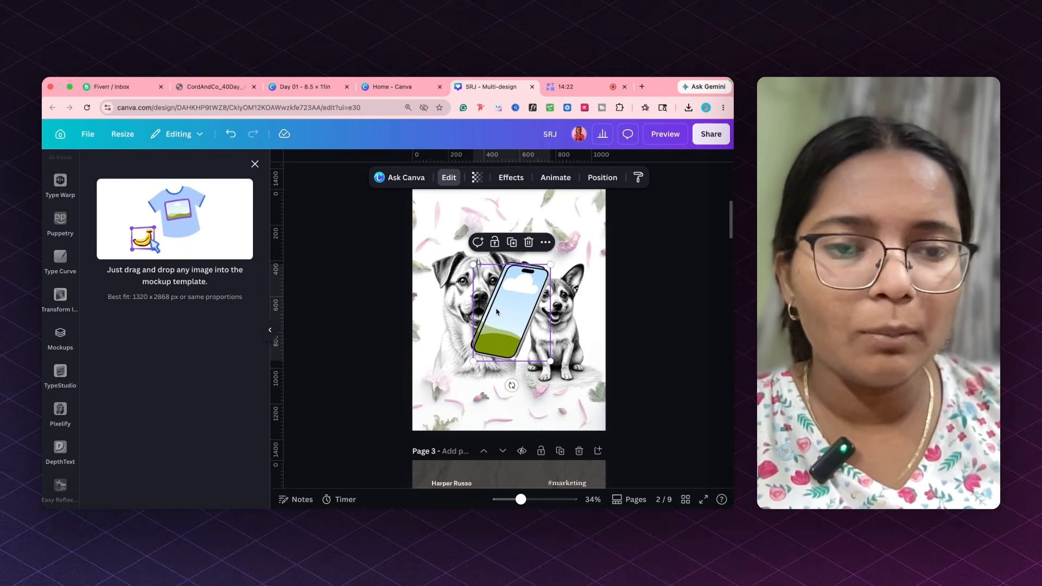
drag(452, 342, 485, 352)
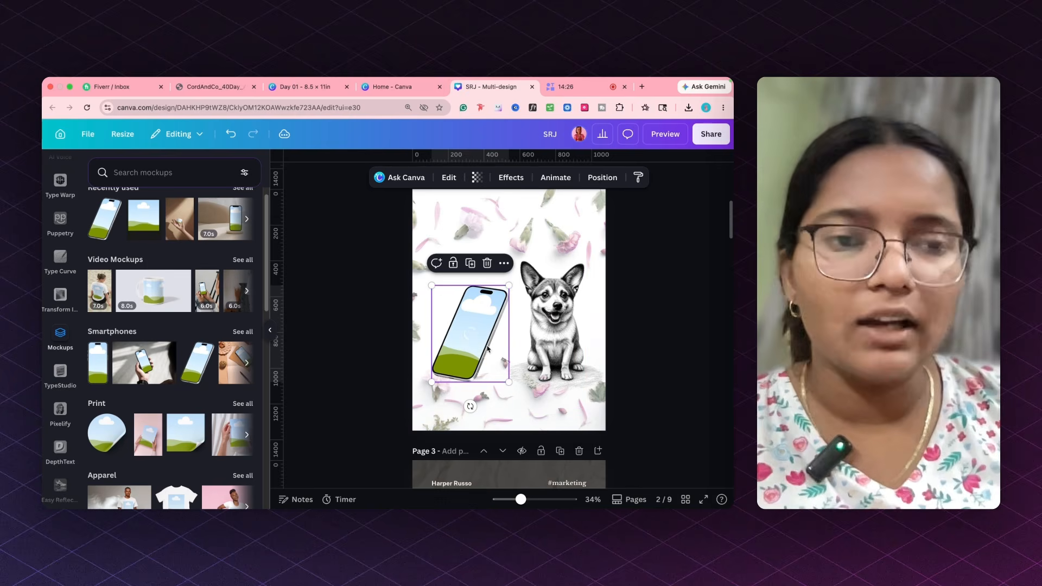
Cut the phone mockup from page 2, paste it onto a new page after it, then enlarge and centre it.
key(Delete)
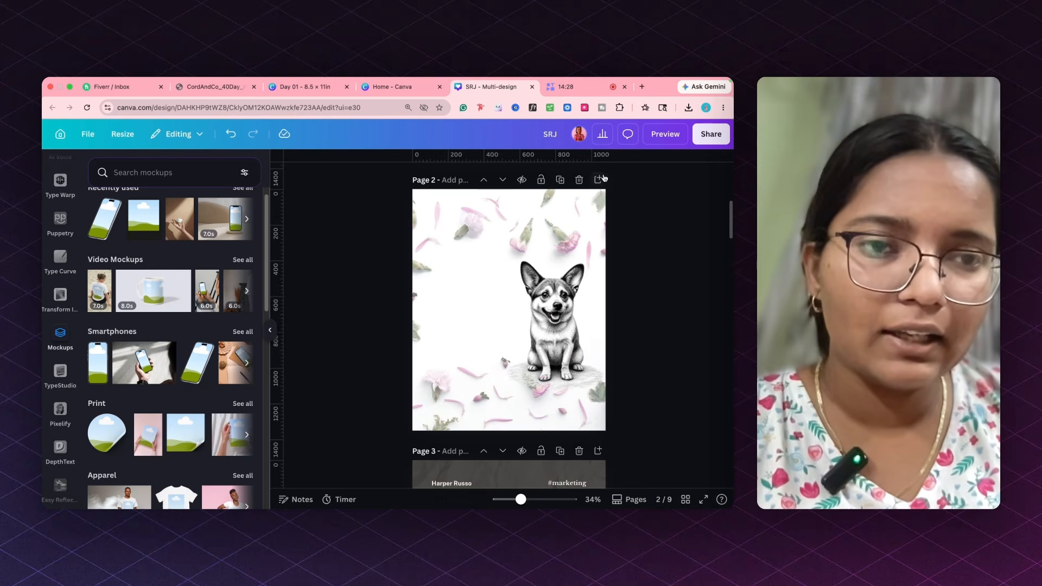
click(600, 180)
key(super+v)
drag(509, 286, 592, 225)
drag(522, 278, 547, 310)
click(623, 296)
click(629, 308)
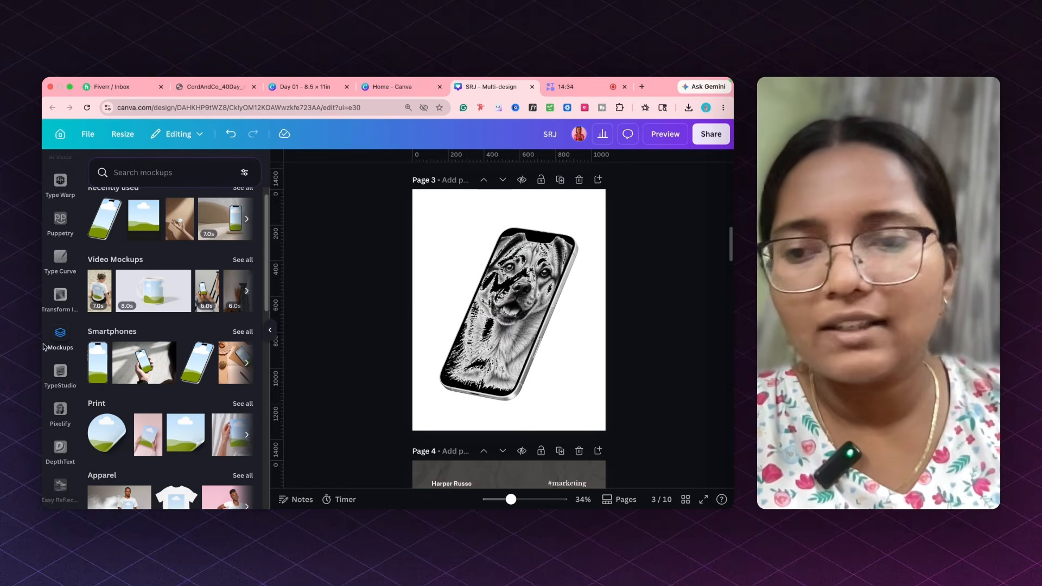
scroll(85, 390, down, 2)
scroll(57, 359, down, 3)
scroll(49, 307, down, 3)
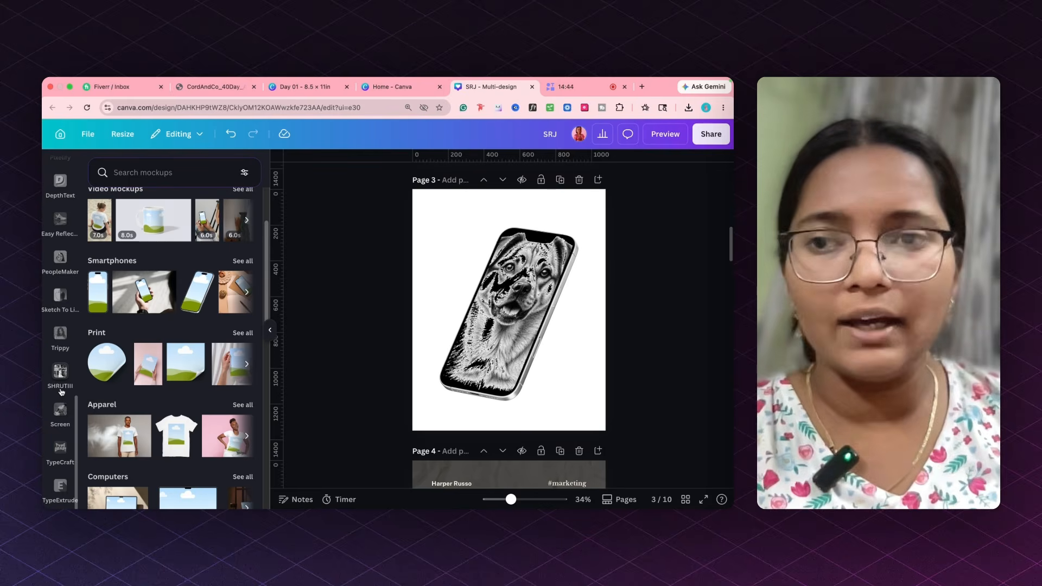
scroll(60, 392, up, 10)
scroll(578, 287, up, 10)
Review the file types and page selection in the download options, then close them without downloading.
click(711, 135)
click(541, 360)
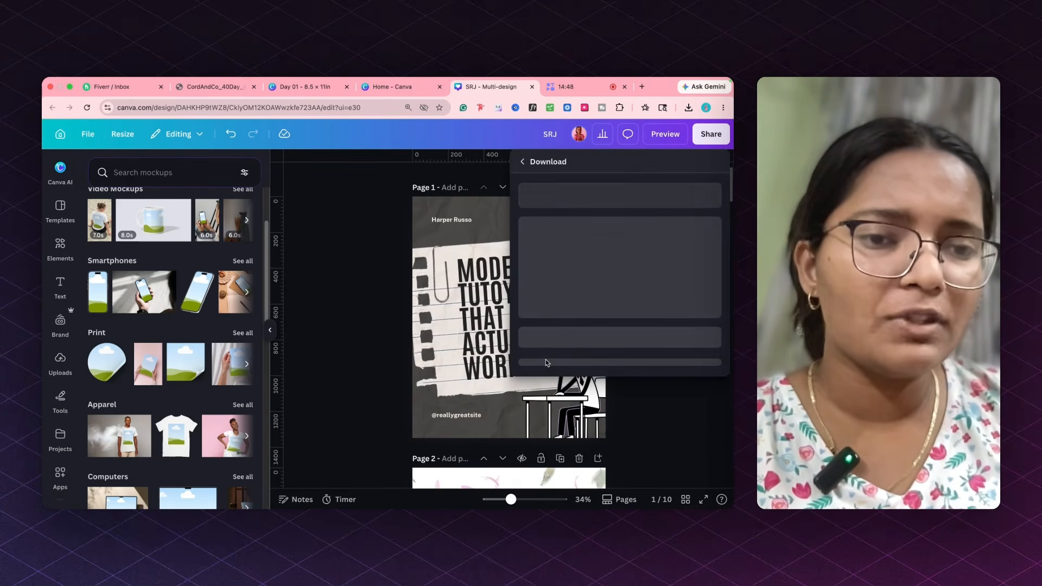
click(599, 207)
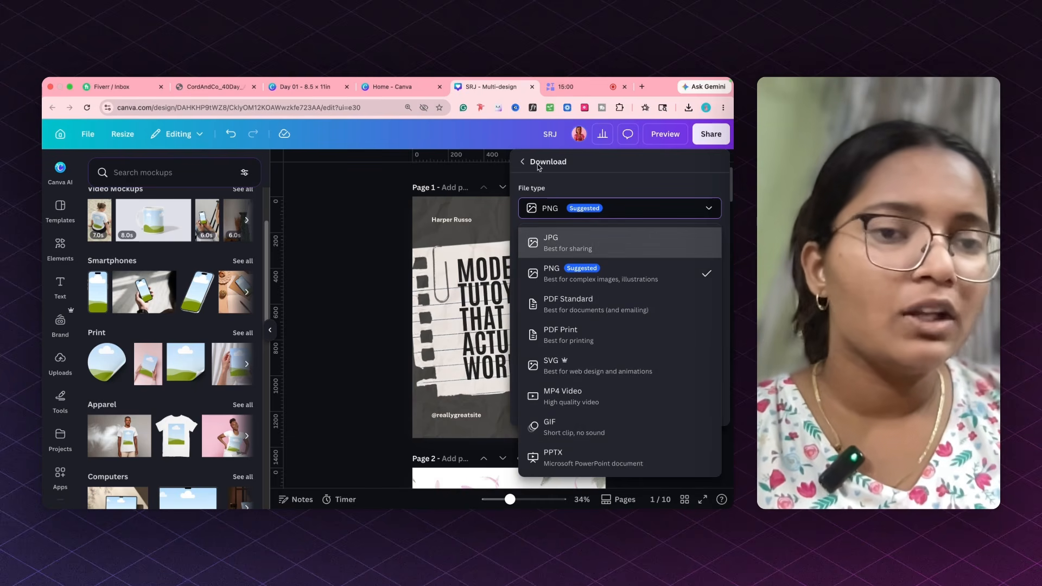
click(582, 208)
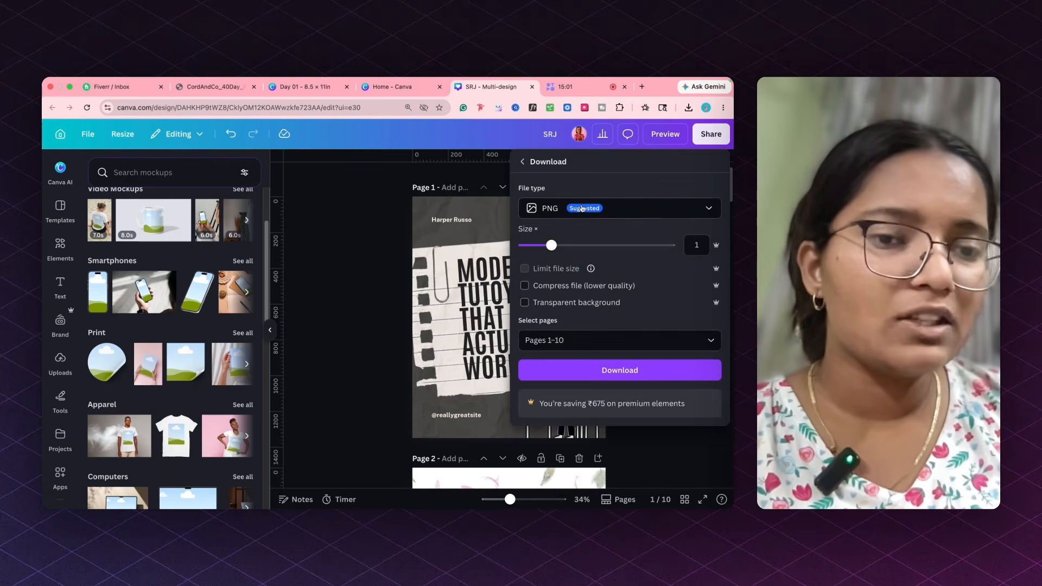
click(616, 340)
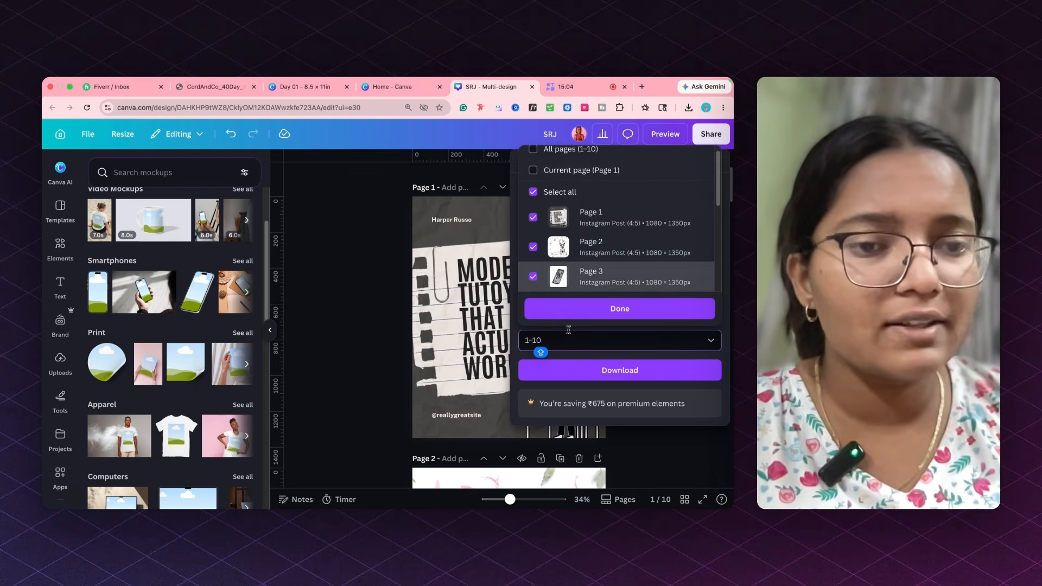
click(577, 314)
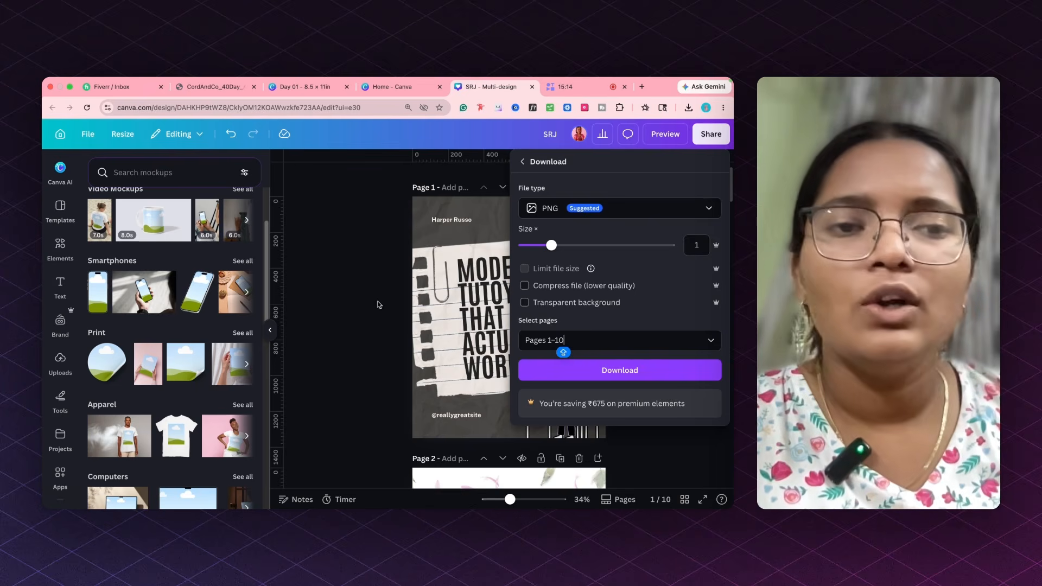
click(377, 305)
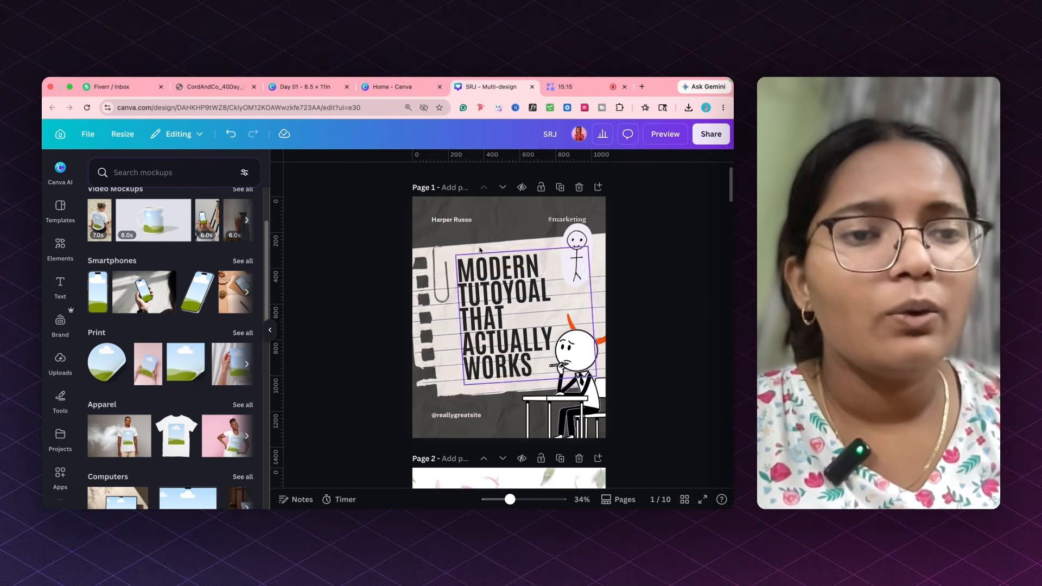
Preview the design full screen and return to the editor.
click(666, 135)
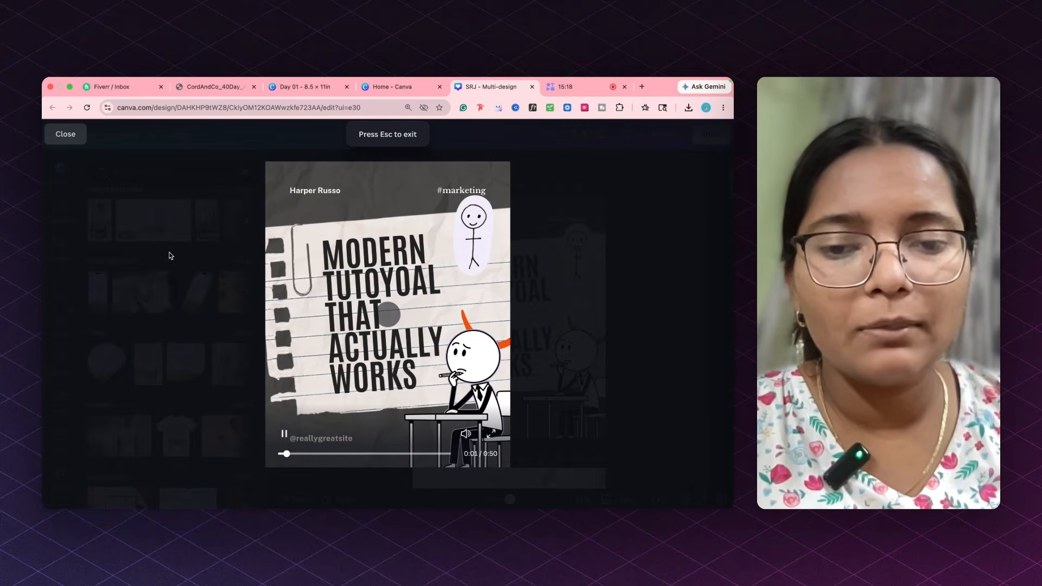
key(Escape)
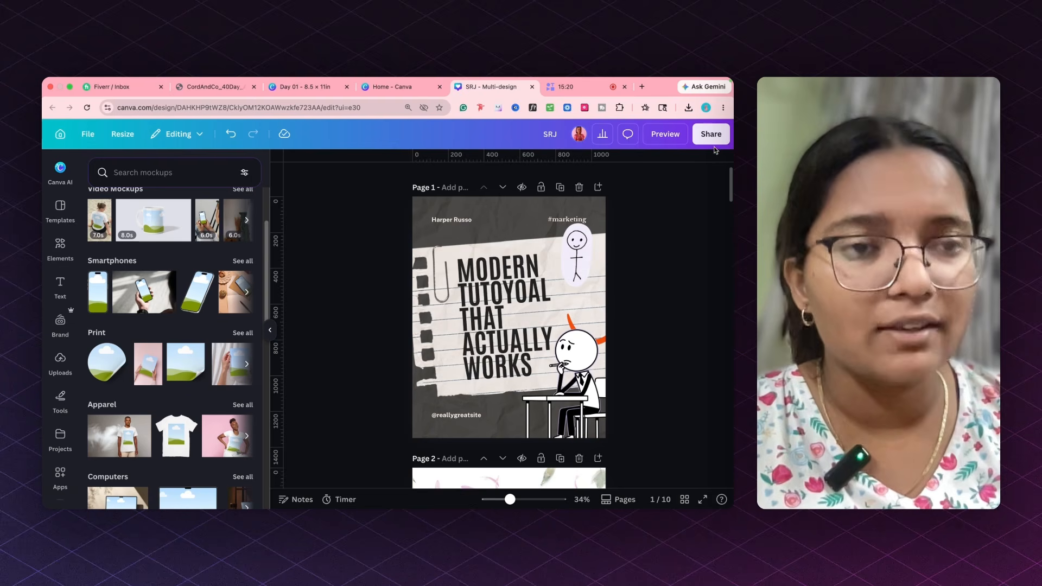
Set the design's access to anyone with the link with Can view permission and copy the share link.
click(714, 141)
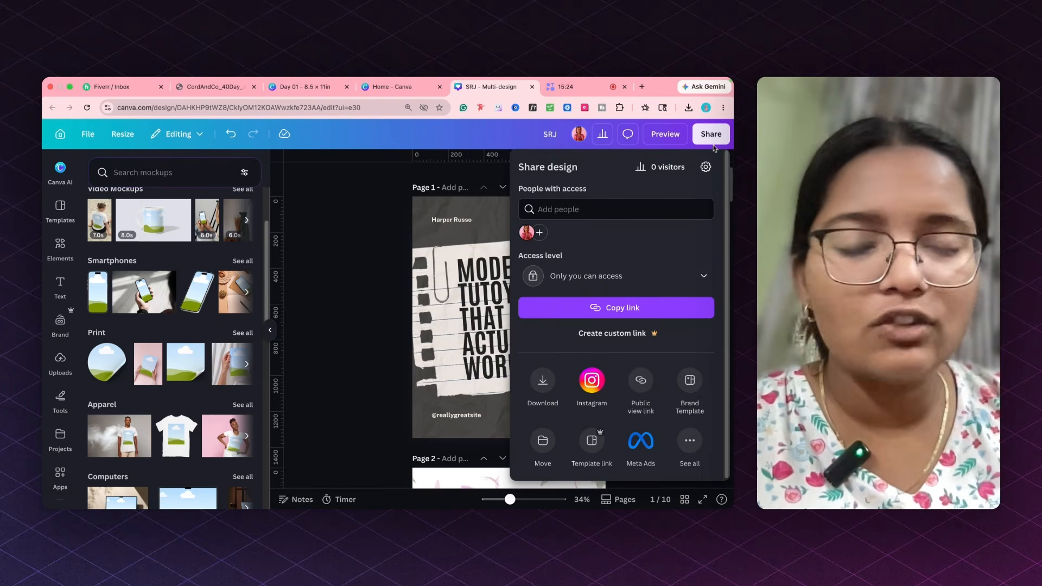
click(609, 284)
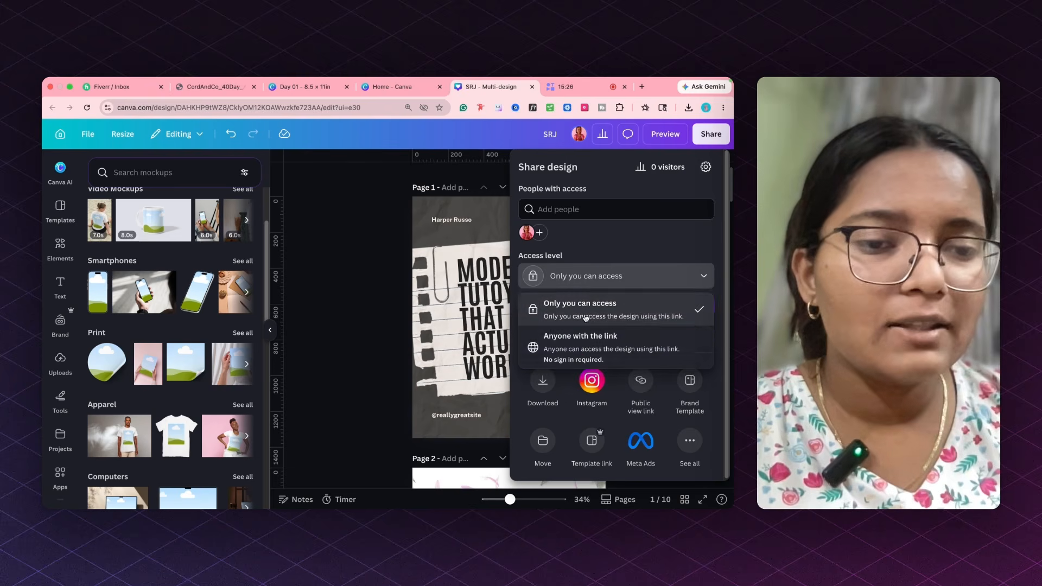
click(589, 346)
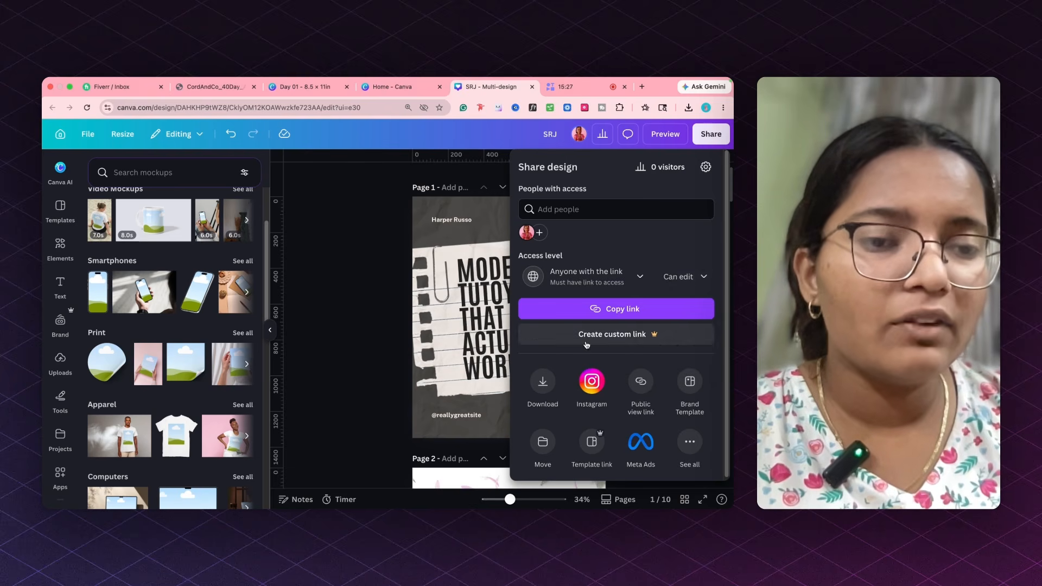
click(676, 277)
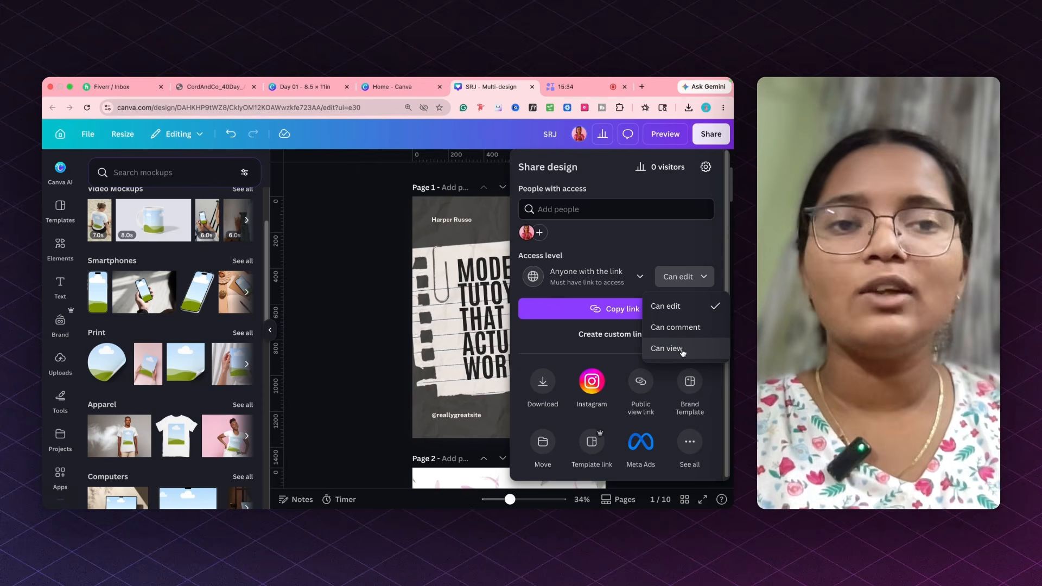
click(683, 353)
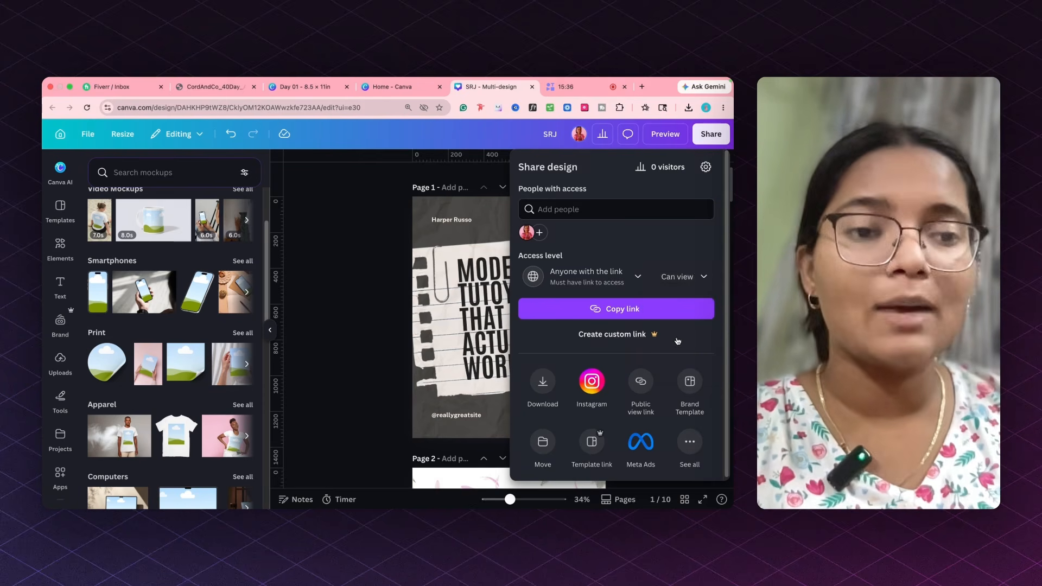
click(668, 314)
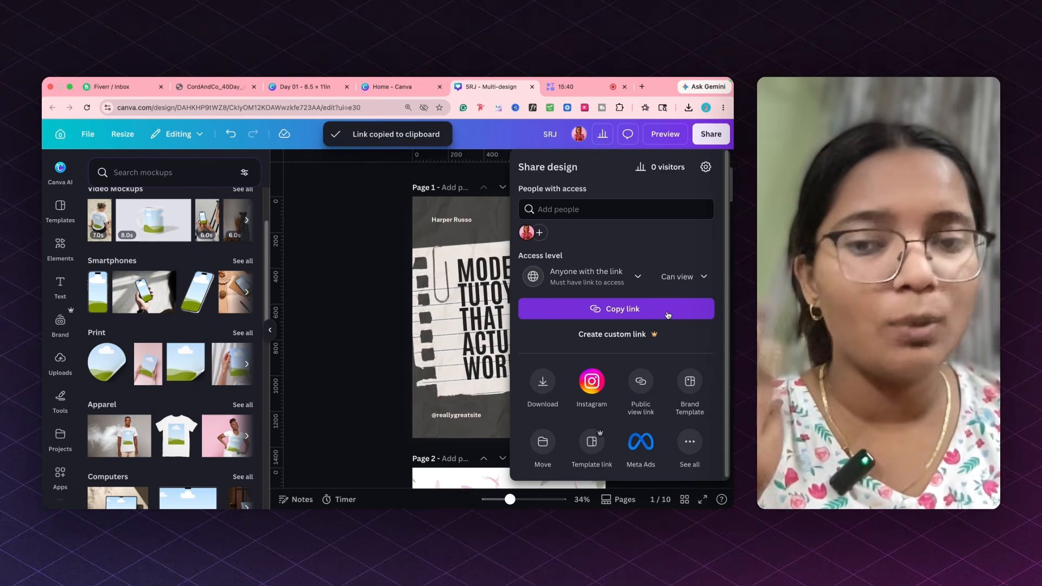
click(381, 325)
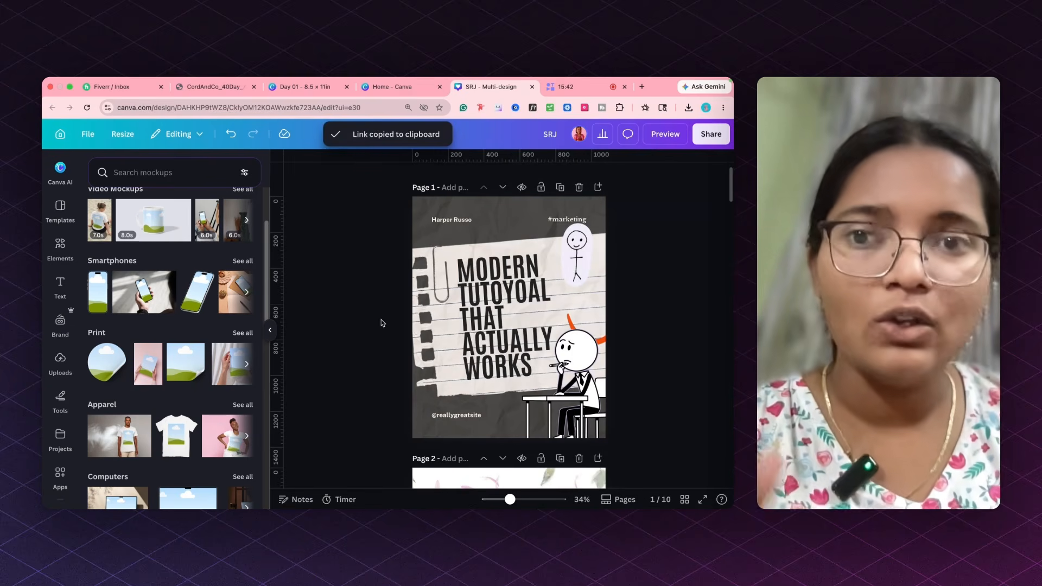